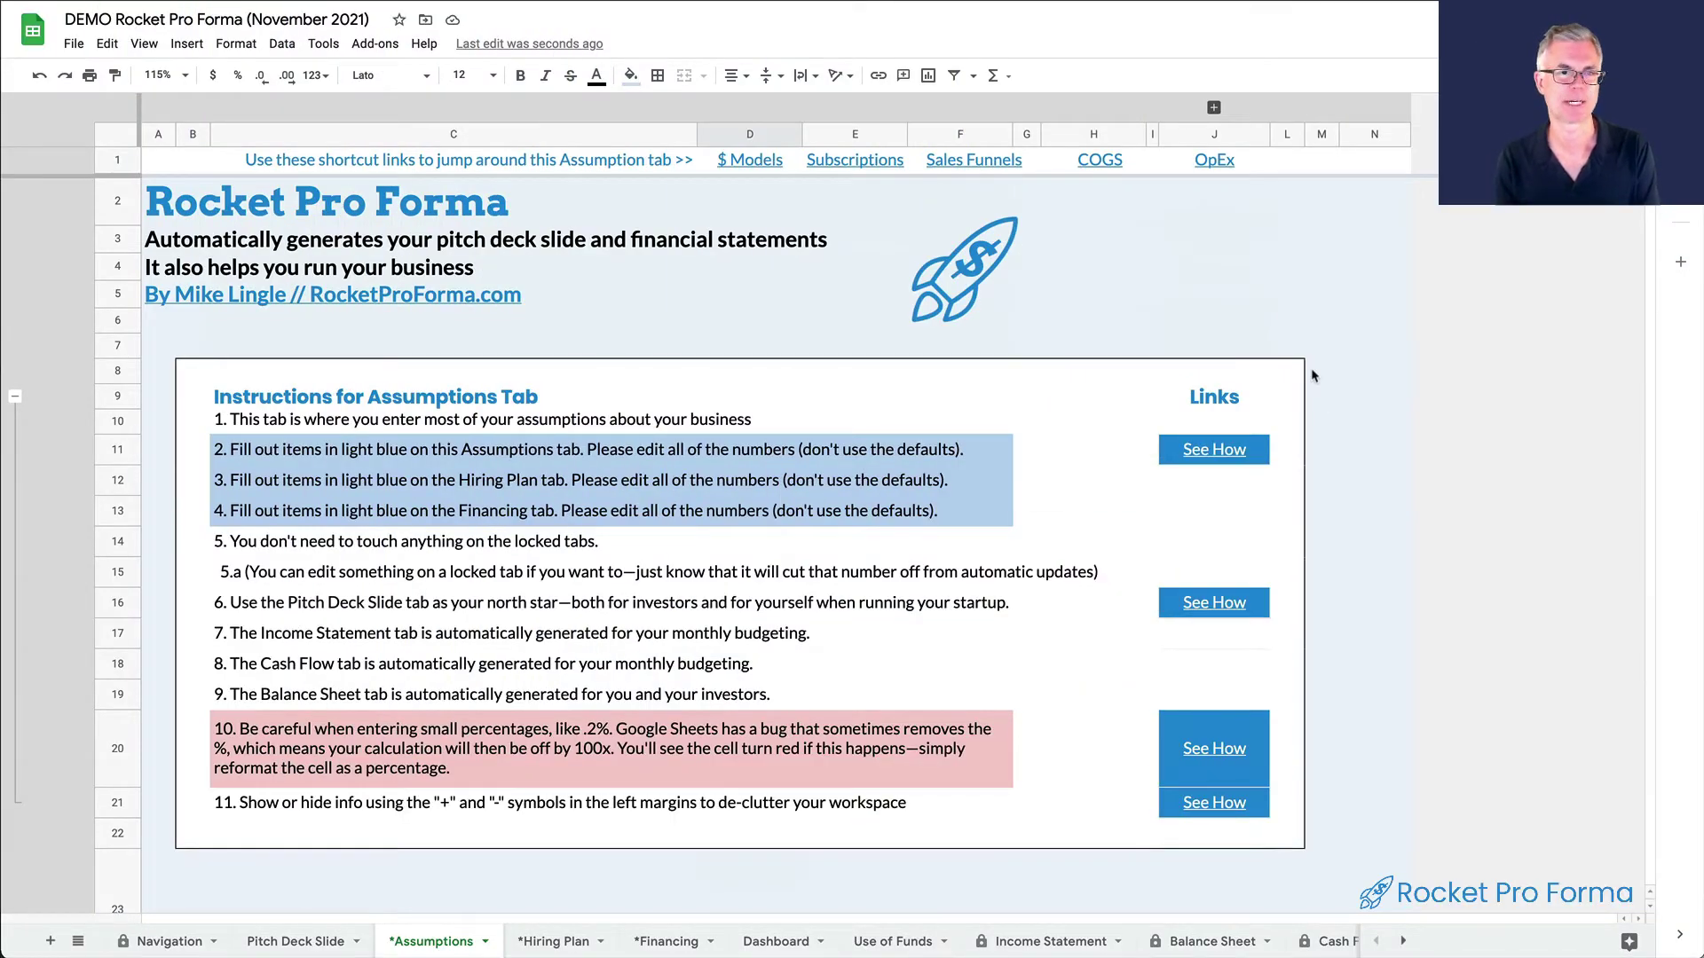
Set Subscriptions / SaaS to Yes under Choose Your Revenue Model(s)
{"action": "scroll", "coordinate": [1313, 532], "scroll_direction": "down", "scroll_amount": 15}
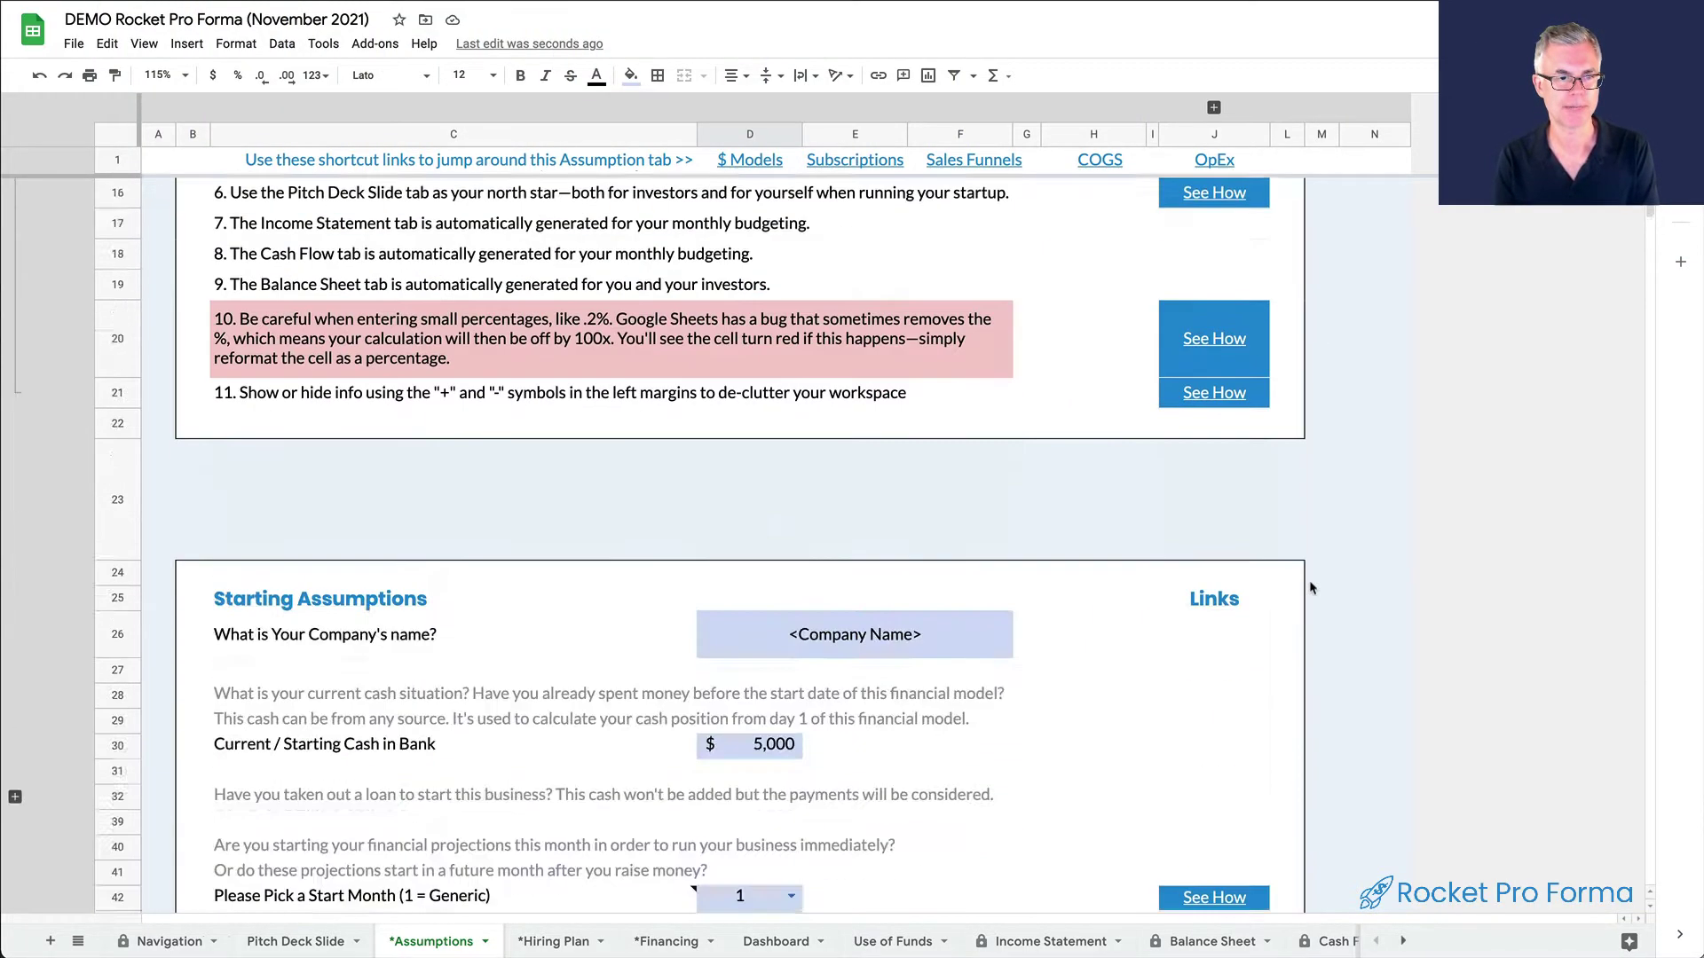
{"action": "scroll", "coordinate": [1311, 587], "scroll_direction": "down", "scroll_amount": 1}
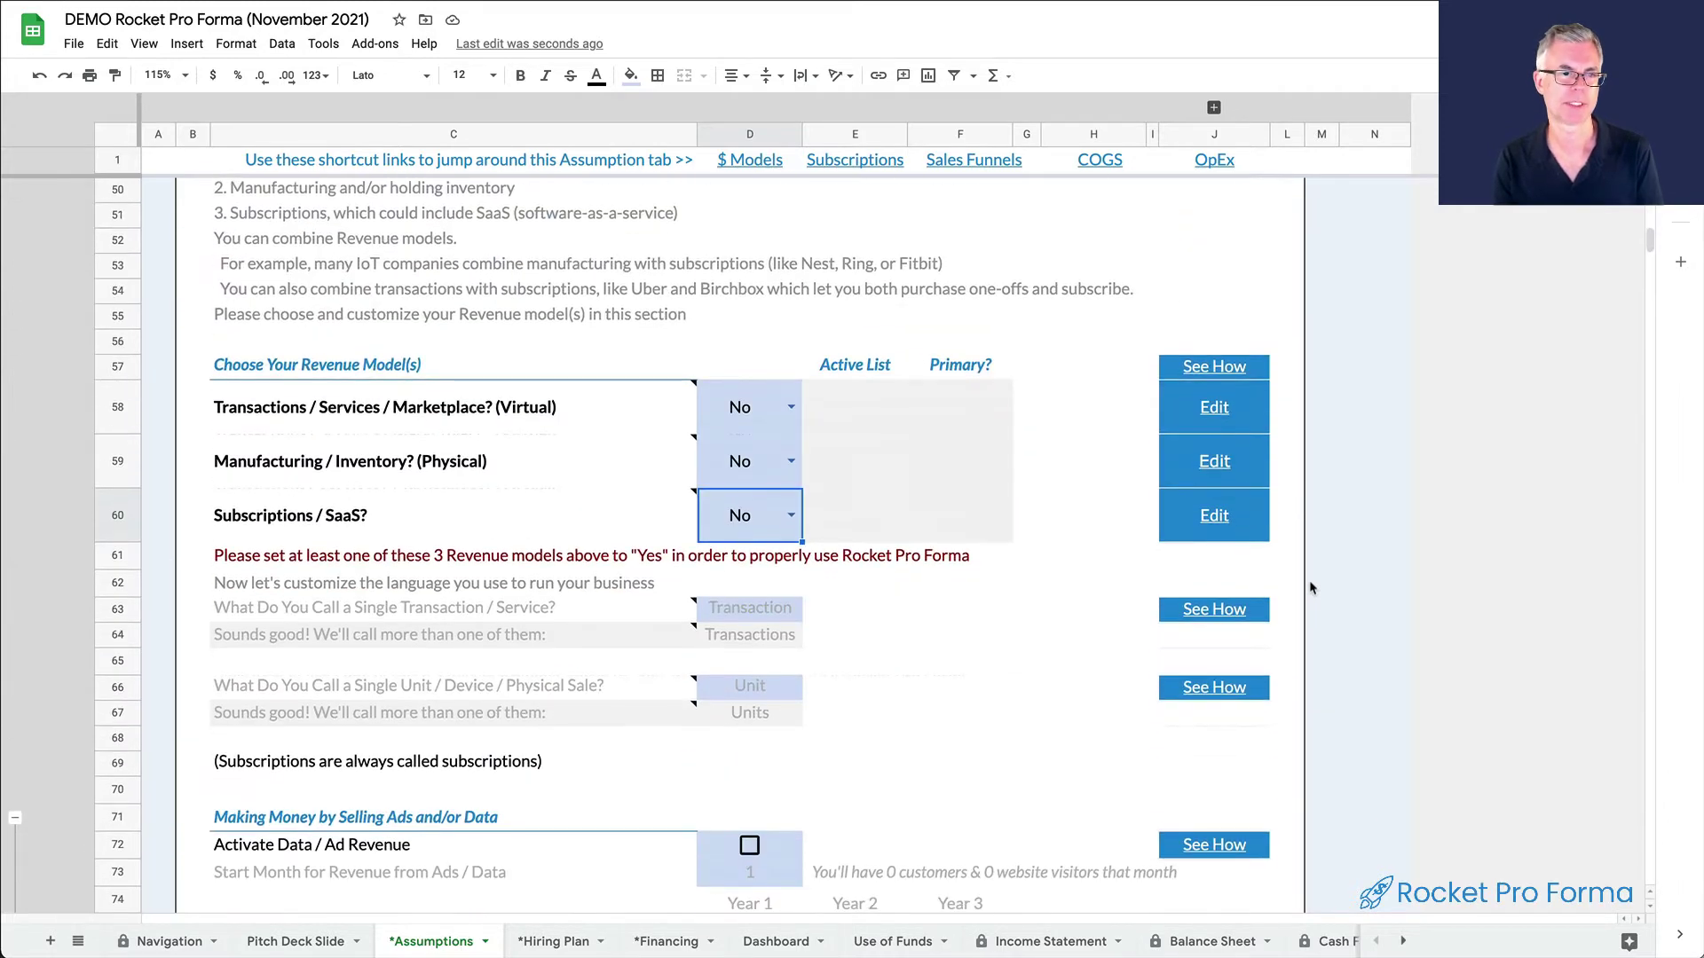
{"action": "left_click", "coordinate": [792, 518]}
{"action": "left_click", "coordinate": [778, 558]}
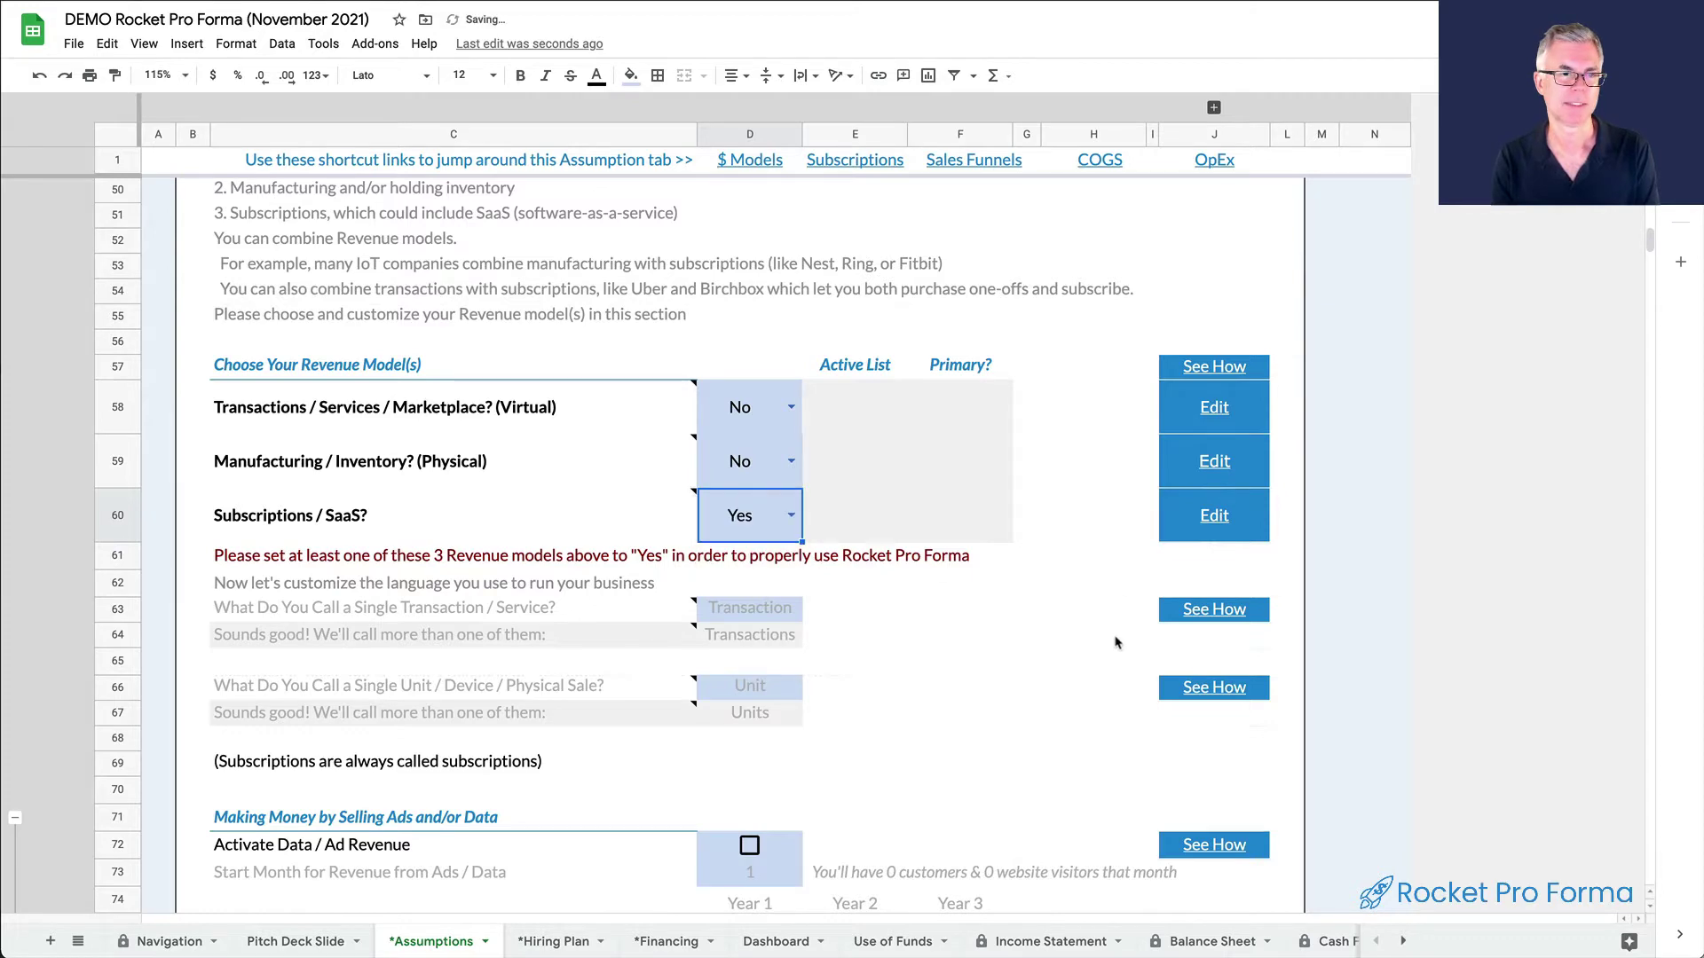
{"action": "scroll", "coordinate": [967, 387], "scroll_direction": "down", "scroll_amount": 5}
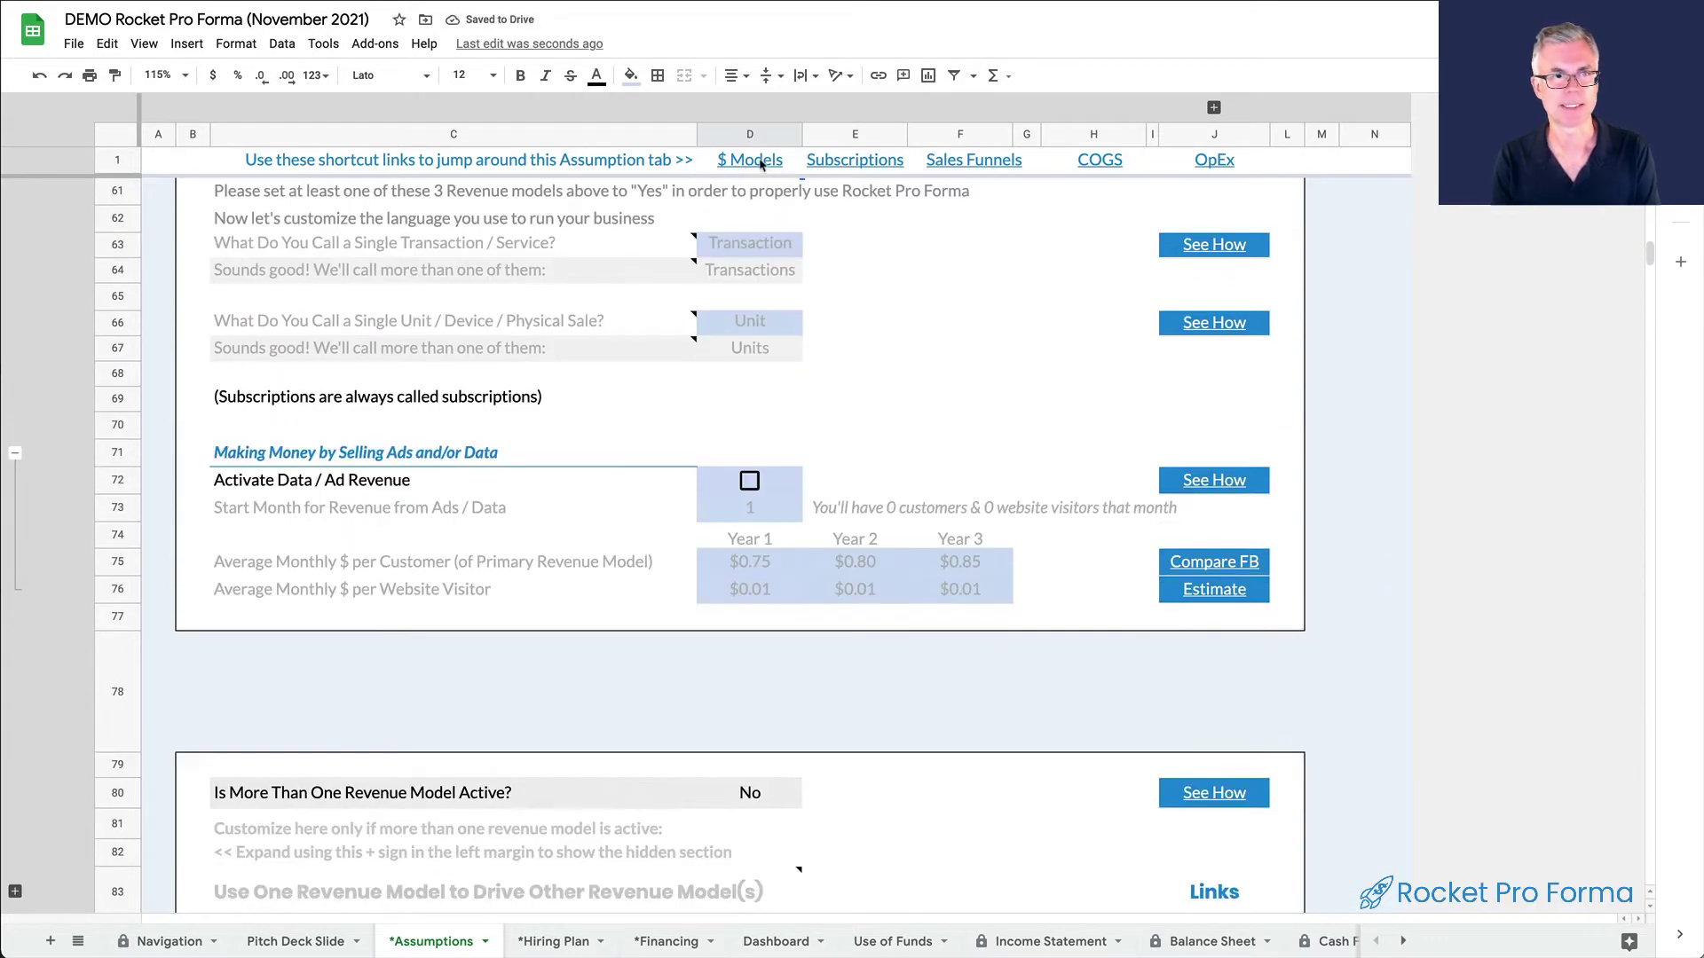
Go to the Subscriptions assumptions and set the Year 1 Tier 1 monthly price to $0
{"action": "mouse_move", "coordinate": [849, 163]}
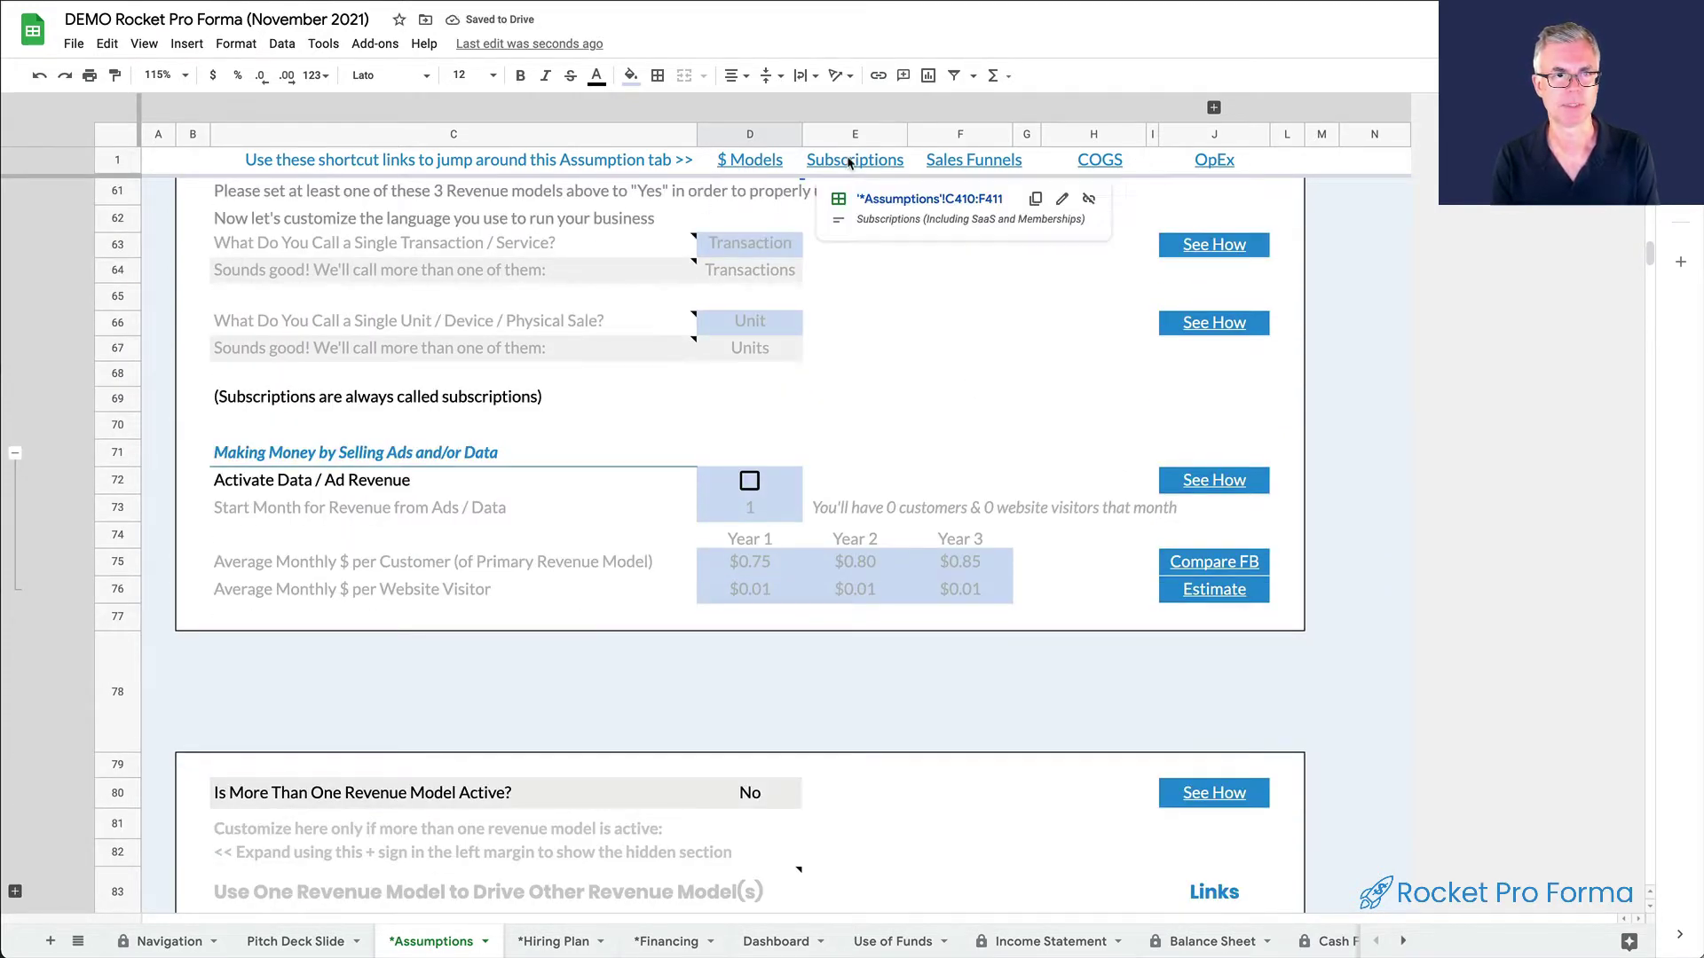
{"action": "left_click", "coordinate": [894, 199]}
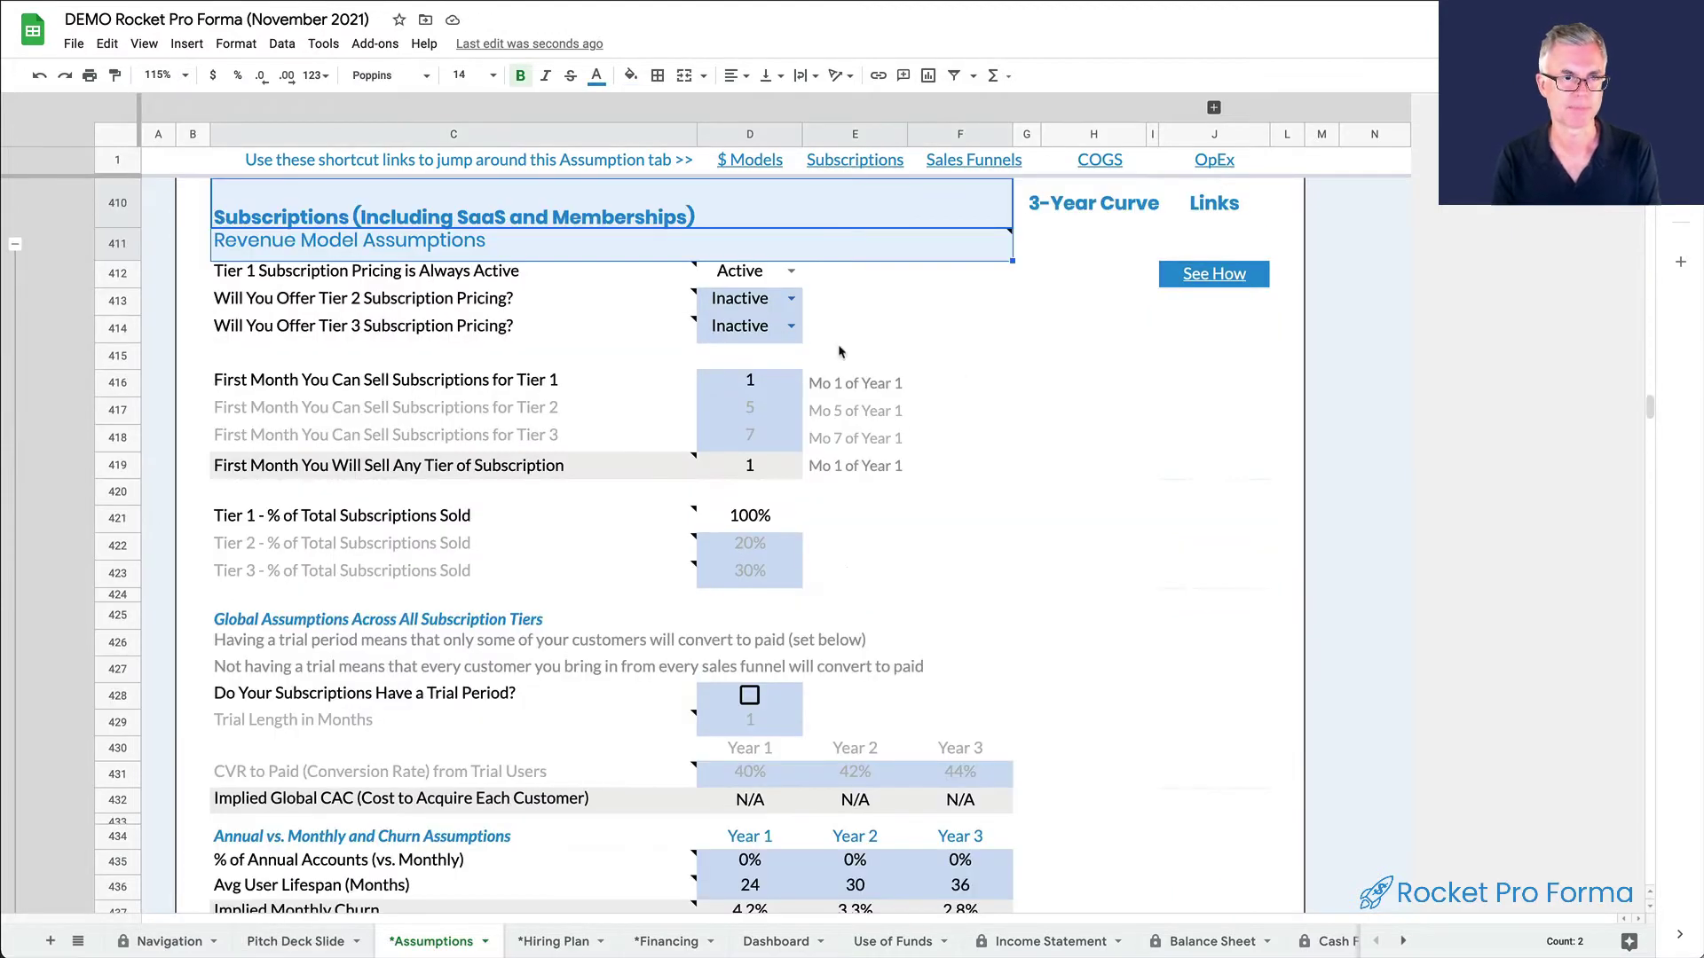
{"action": "mouse_move", "coordinate": [397, 273]}
{"action": "left_click", "coordinate": [1024, 334]}
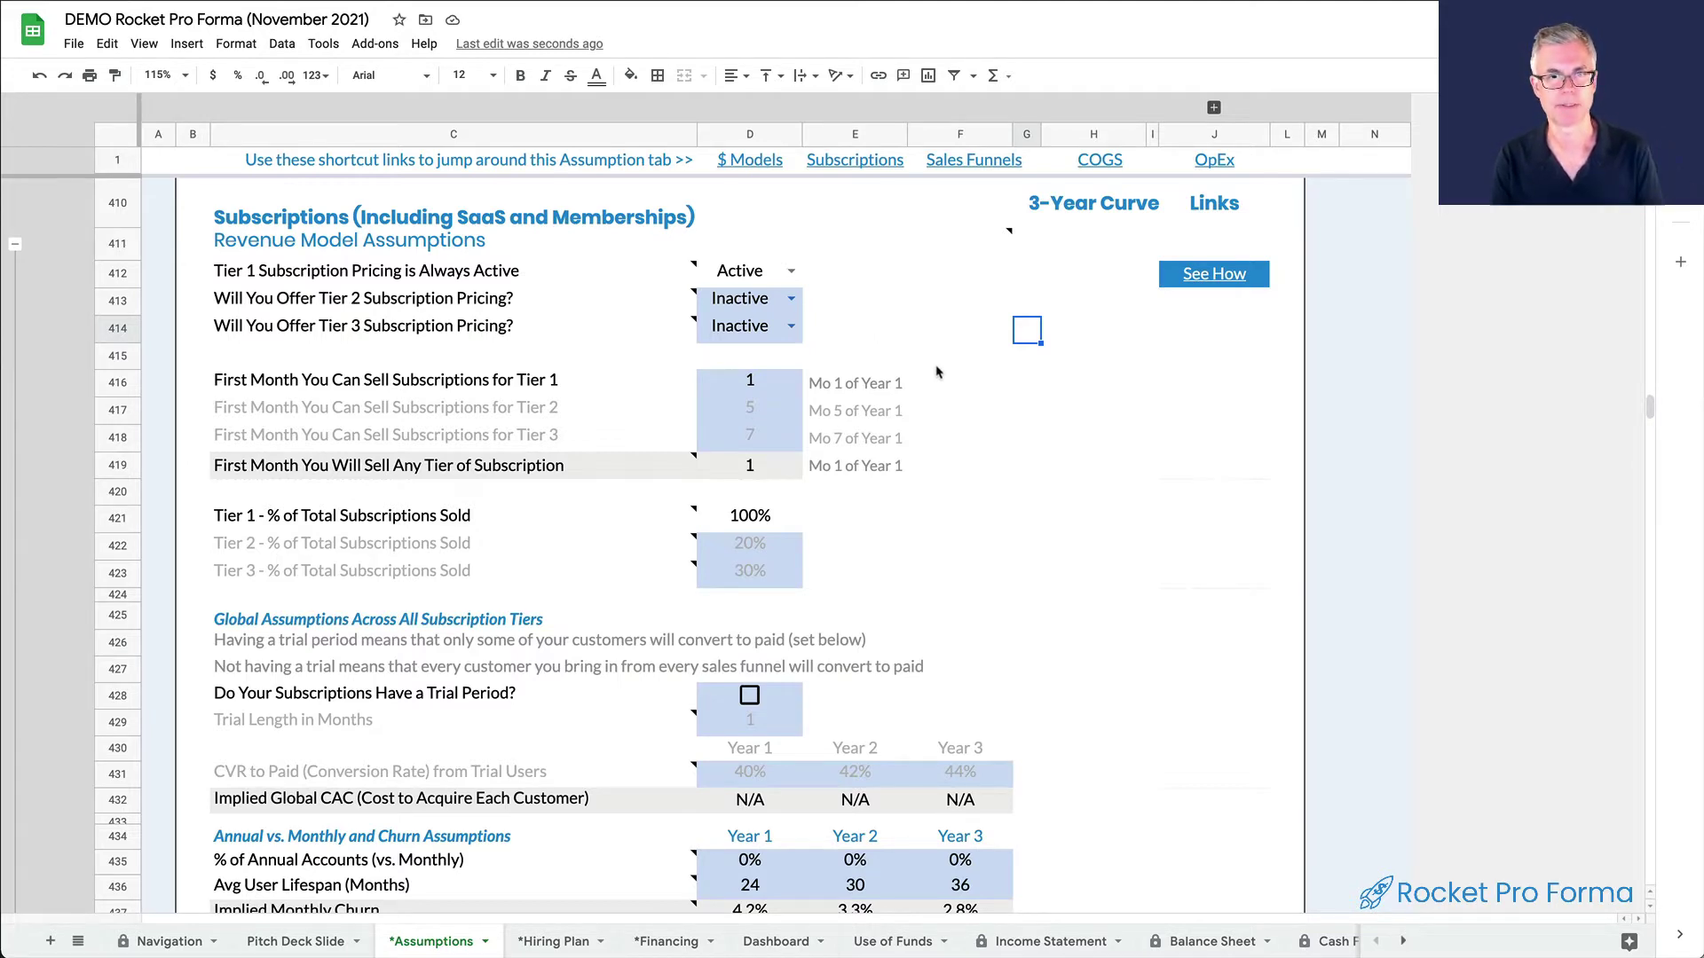
{"action": "scroll", "coordinate": [984, 404], "scroll_direction": "down", "scroll_amount": 2}
{"action": "scroll", "coordinate": [984, 403], "scroll_direction": "down", "scroll_amount": 7}
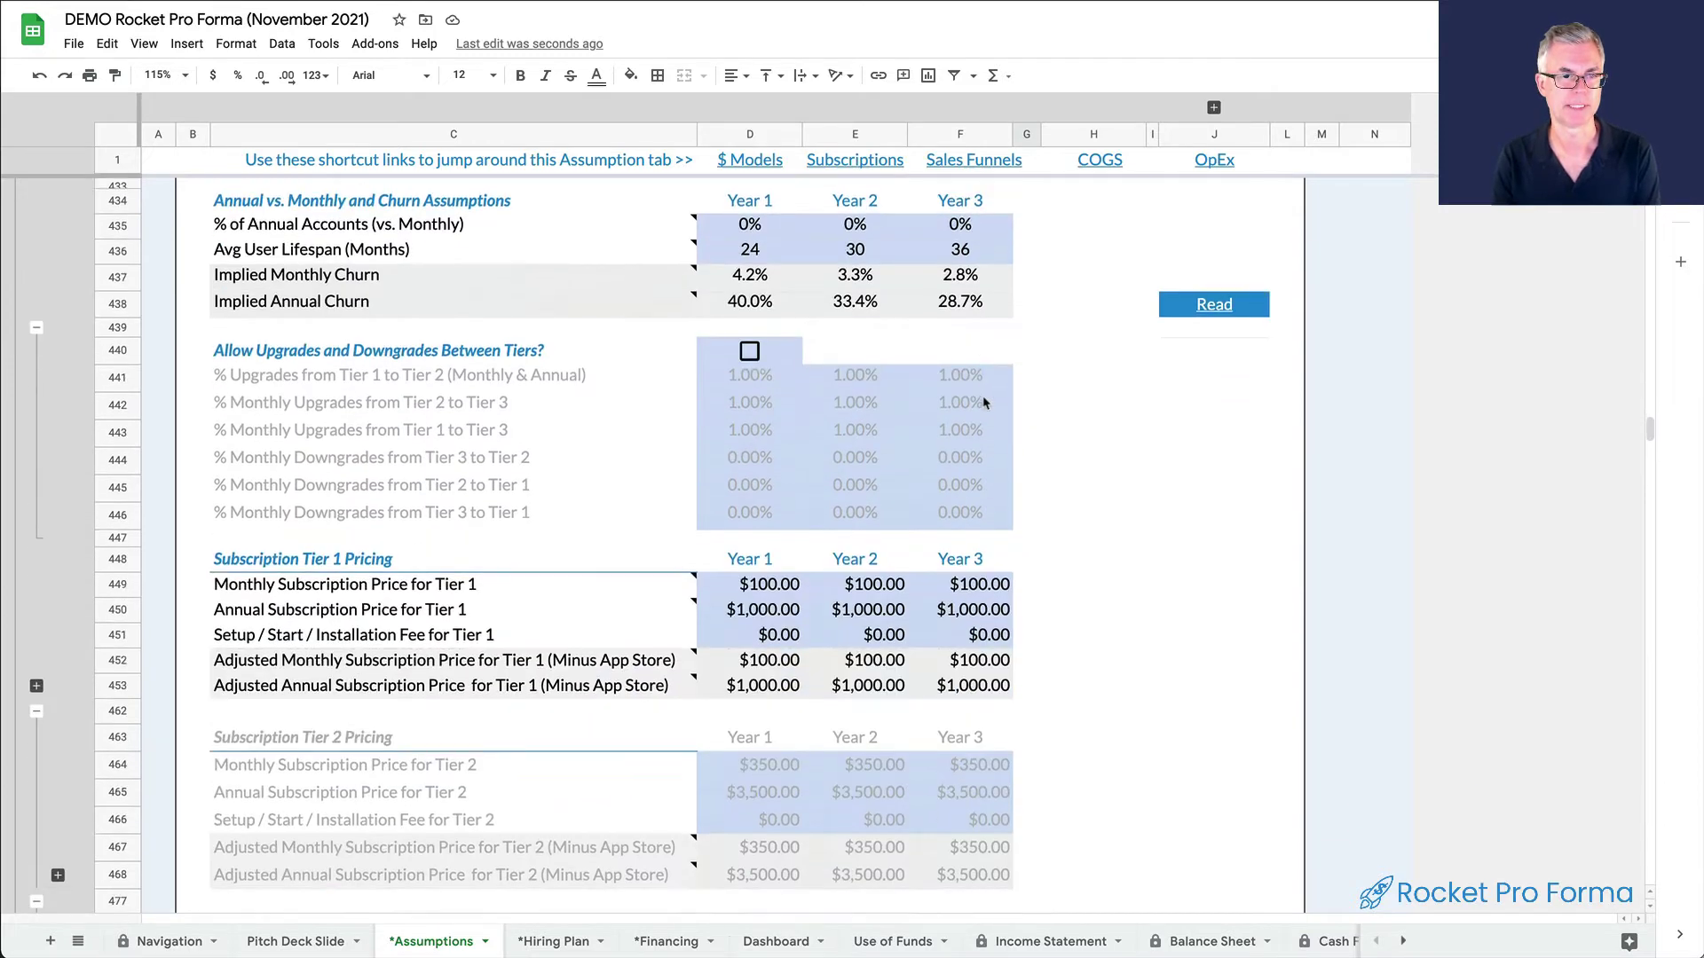
{"action": "left_click", "coordinate": [775, 497]}
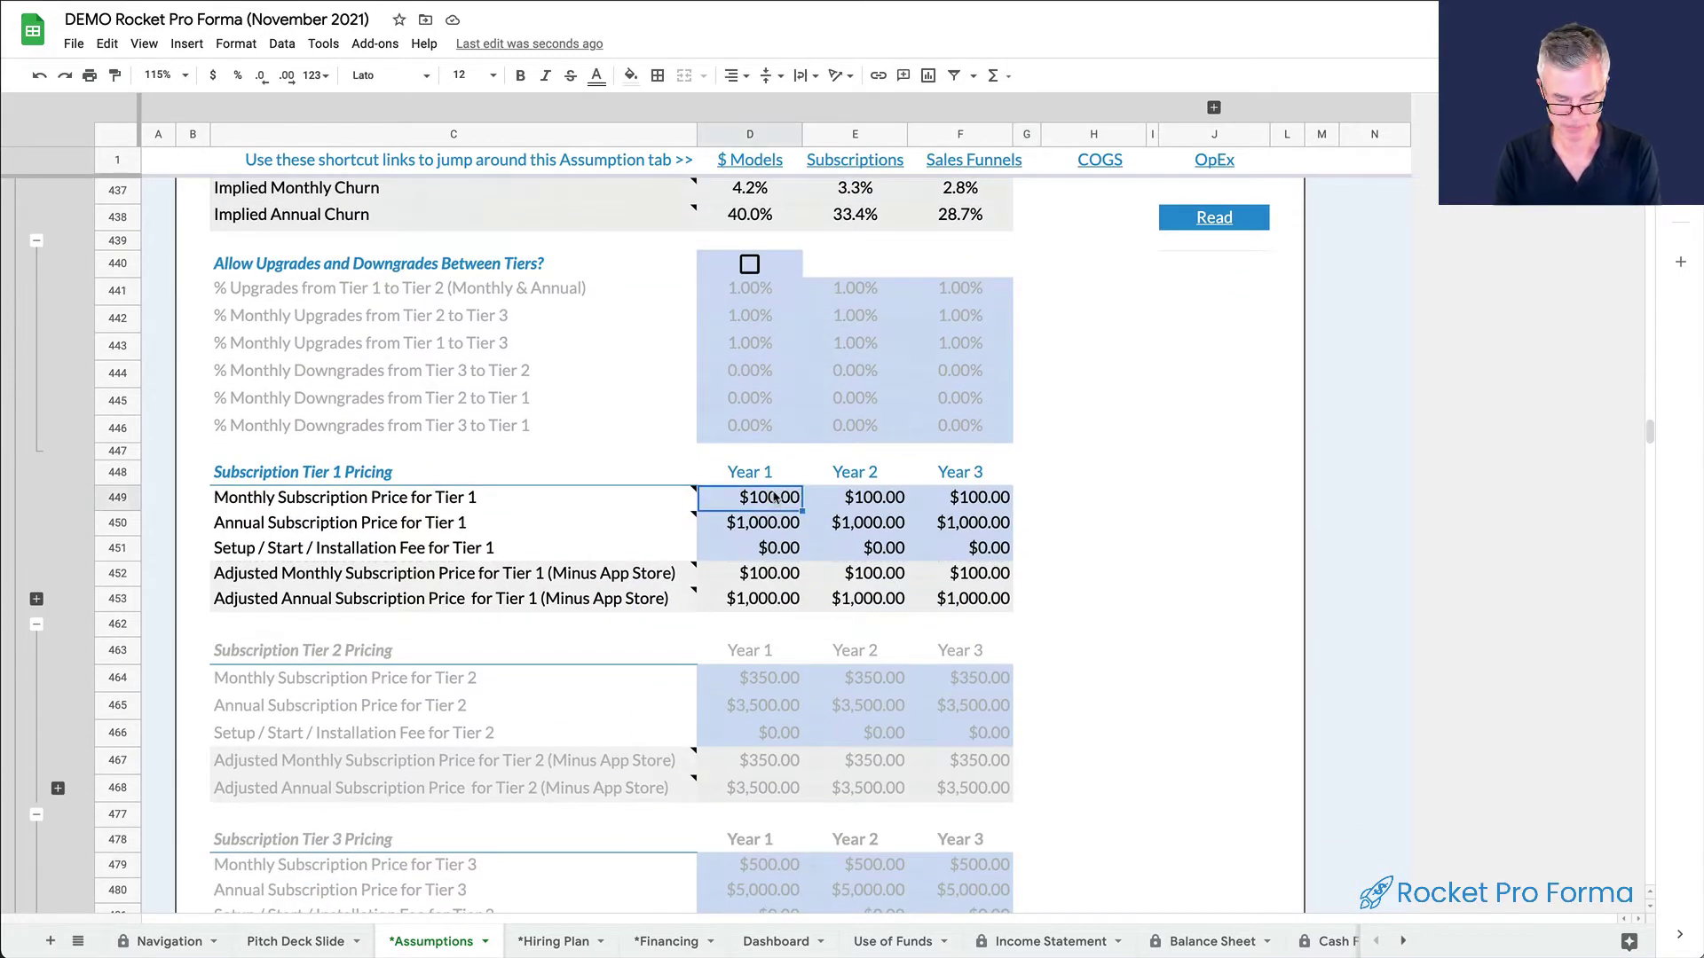
{"action": "type", "text": "0"}
{"action": "key", "text": "Tab"}
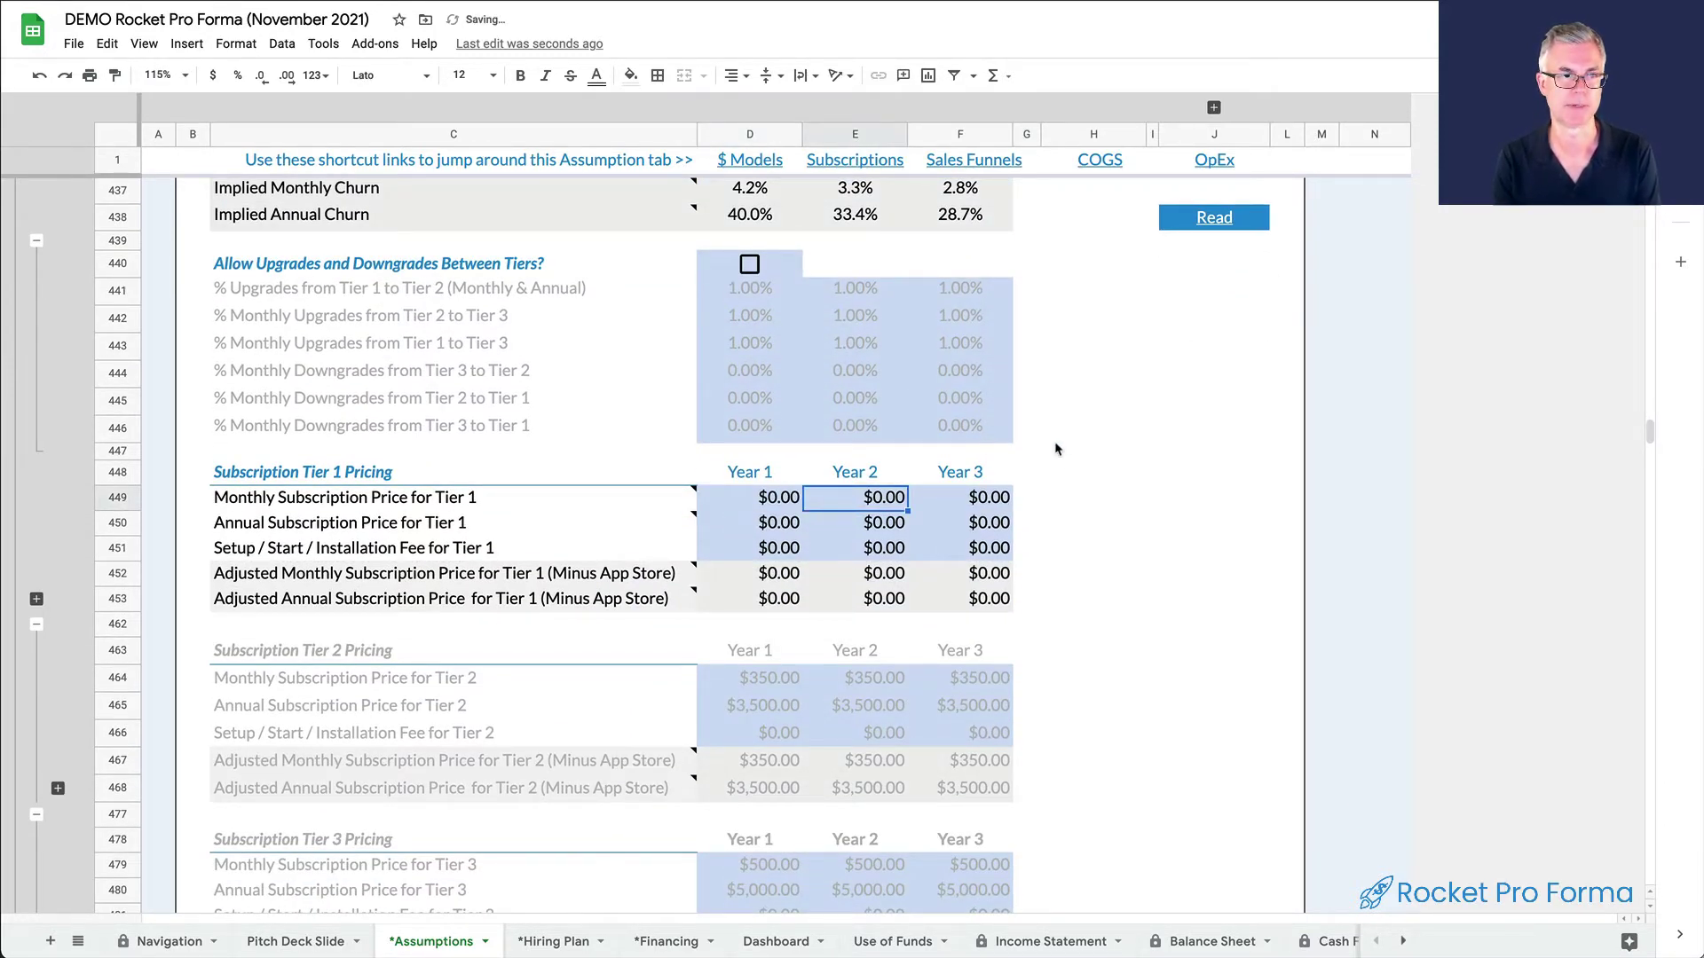
Set Tier 2 subscription pricing to Active
{"action": "scroll", "coordinate": [1069, 452], "scroll_direction": "up", "scroll_amount": 10}
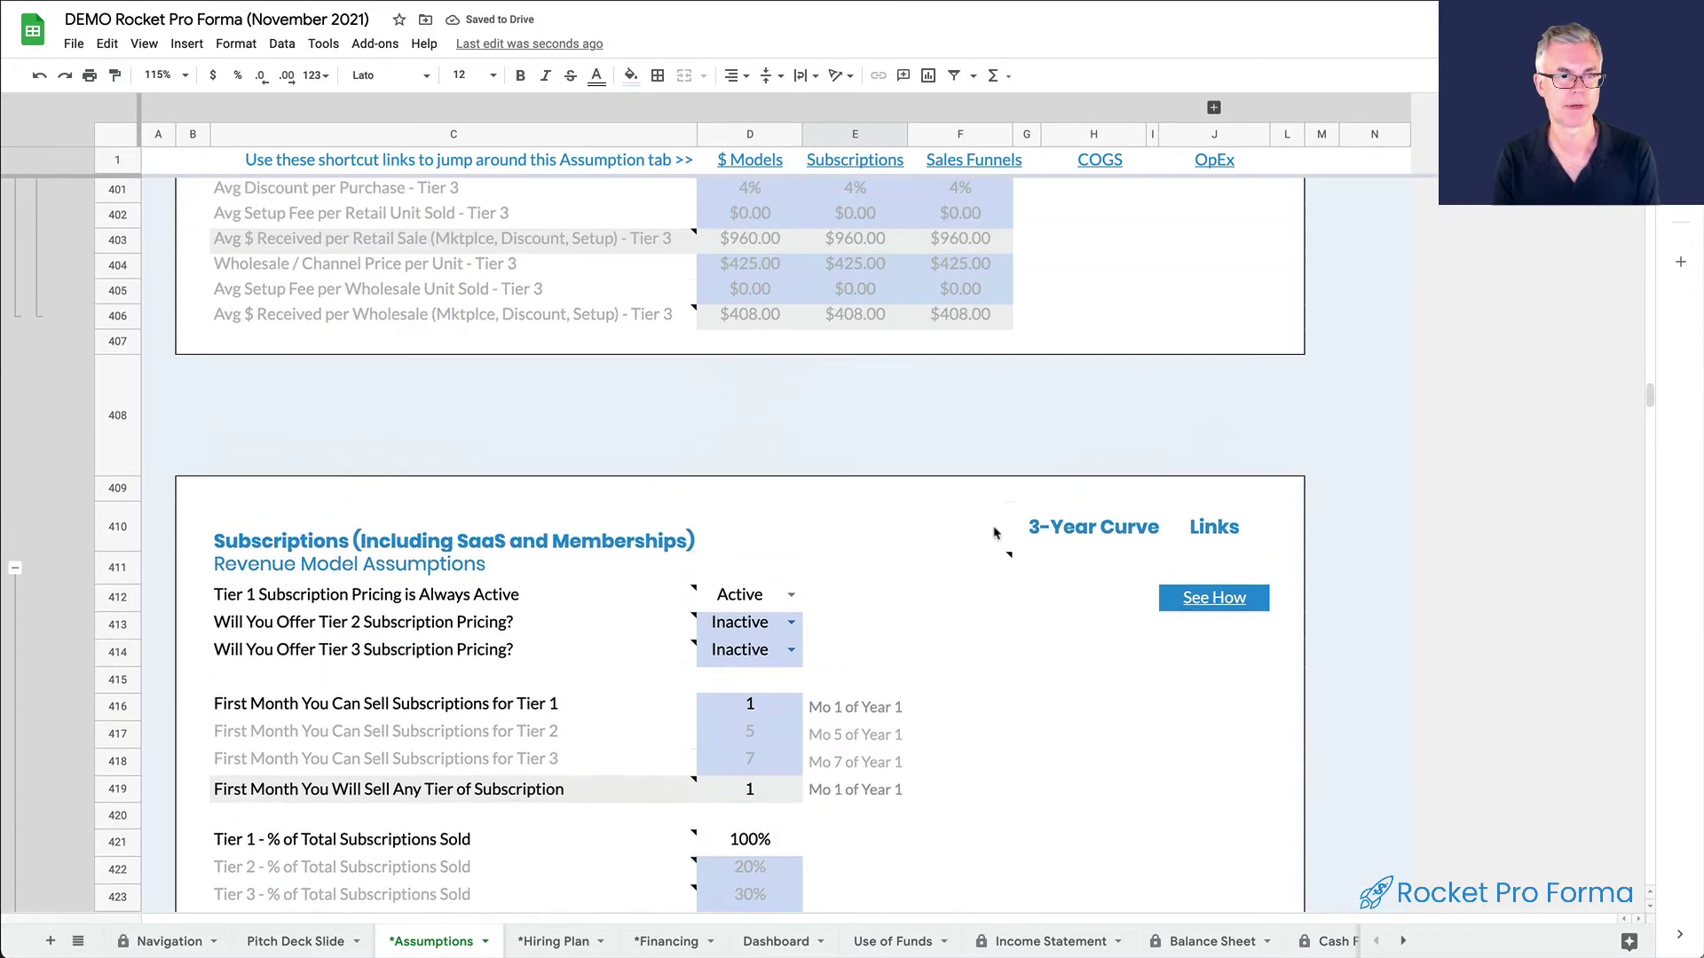
{"action": "scroll", "coordinate": [887, 488], "scroll_direction": "down", "scroll_amount": 2}
{"action": "left_click", "coordinate": [790, 446]}
{"action": "left_click", "coordinate": [790, 446]}
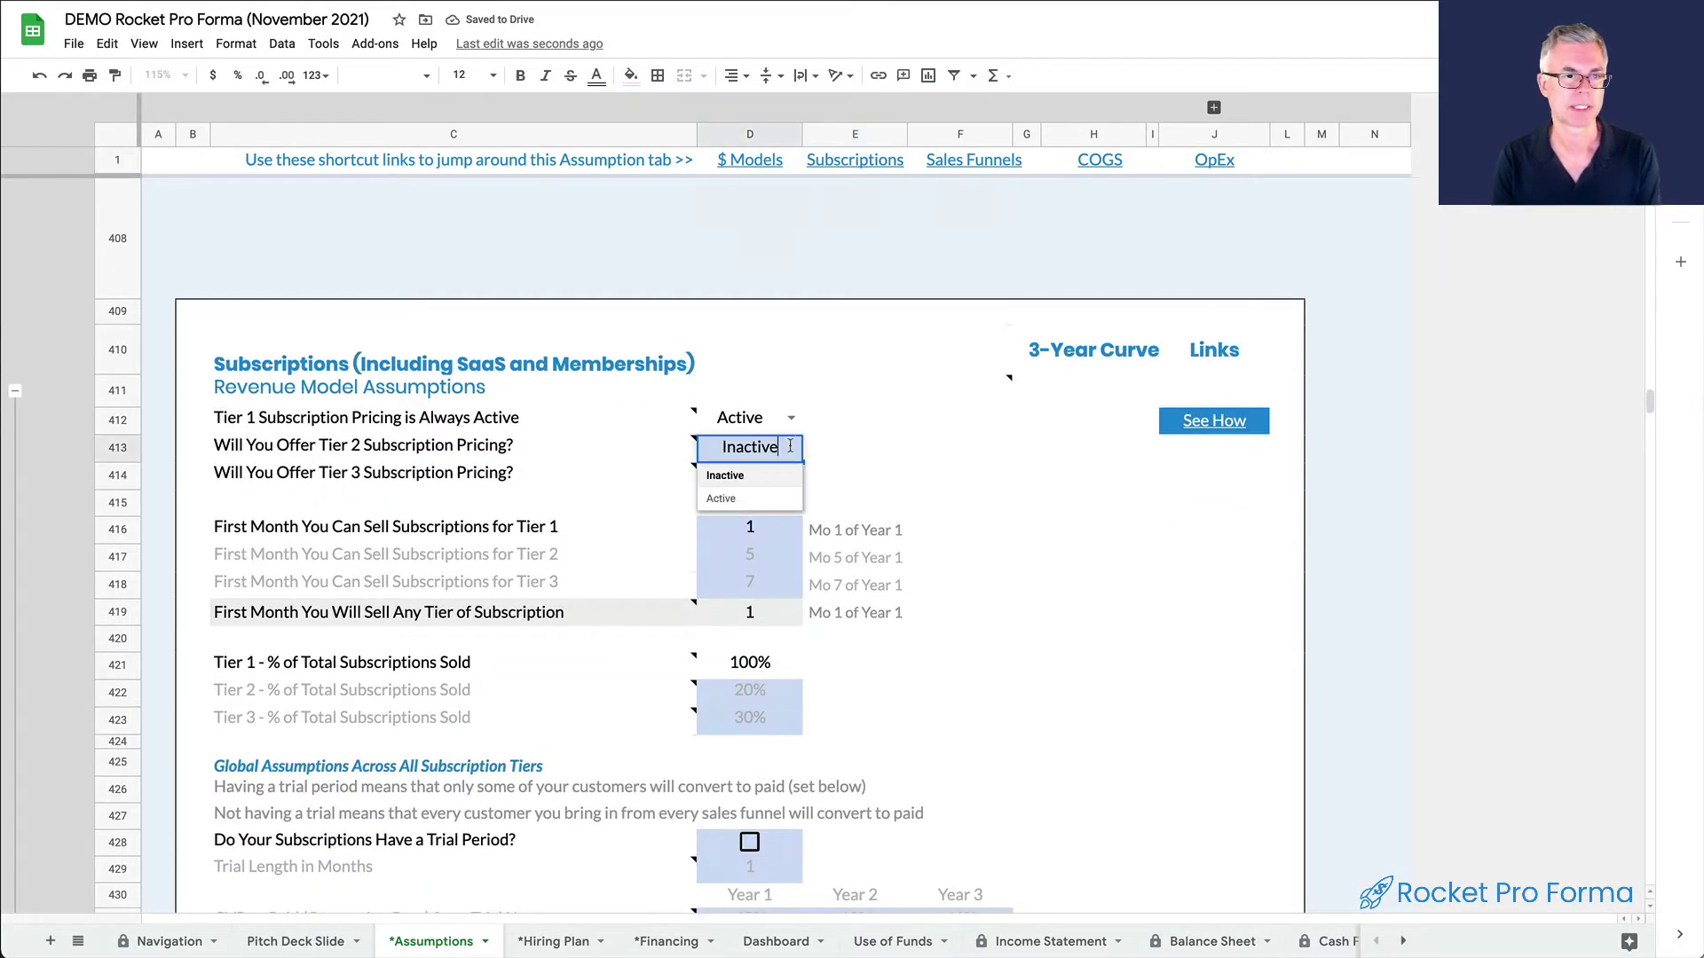
{"action": "left_click", "coordinate": [766, 498]}
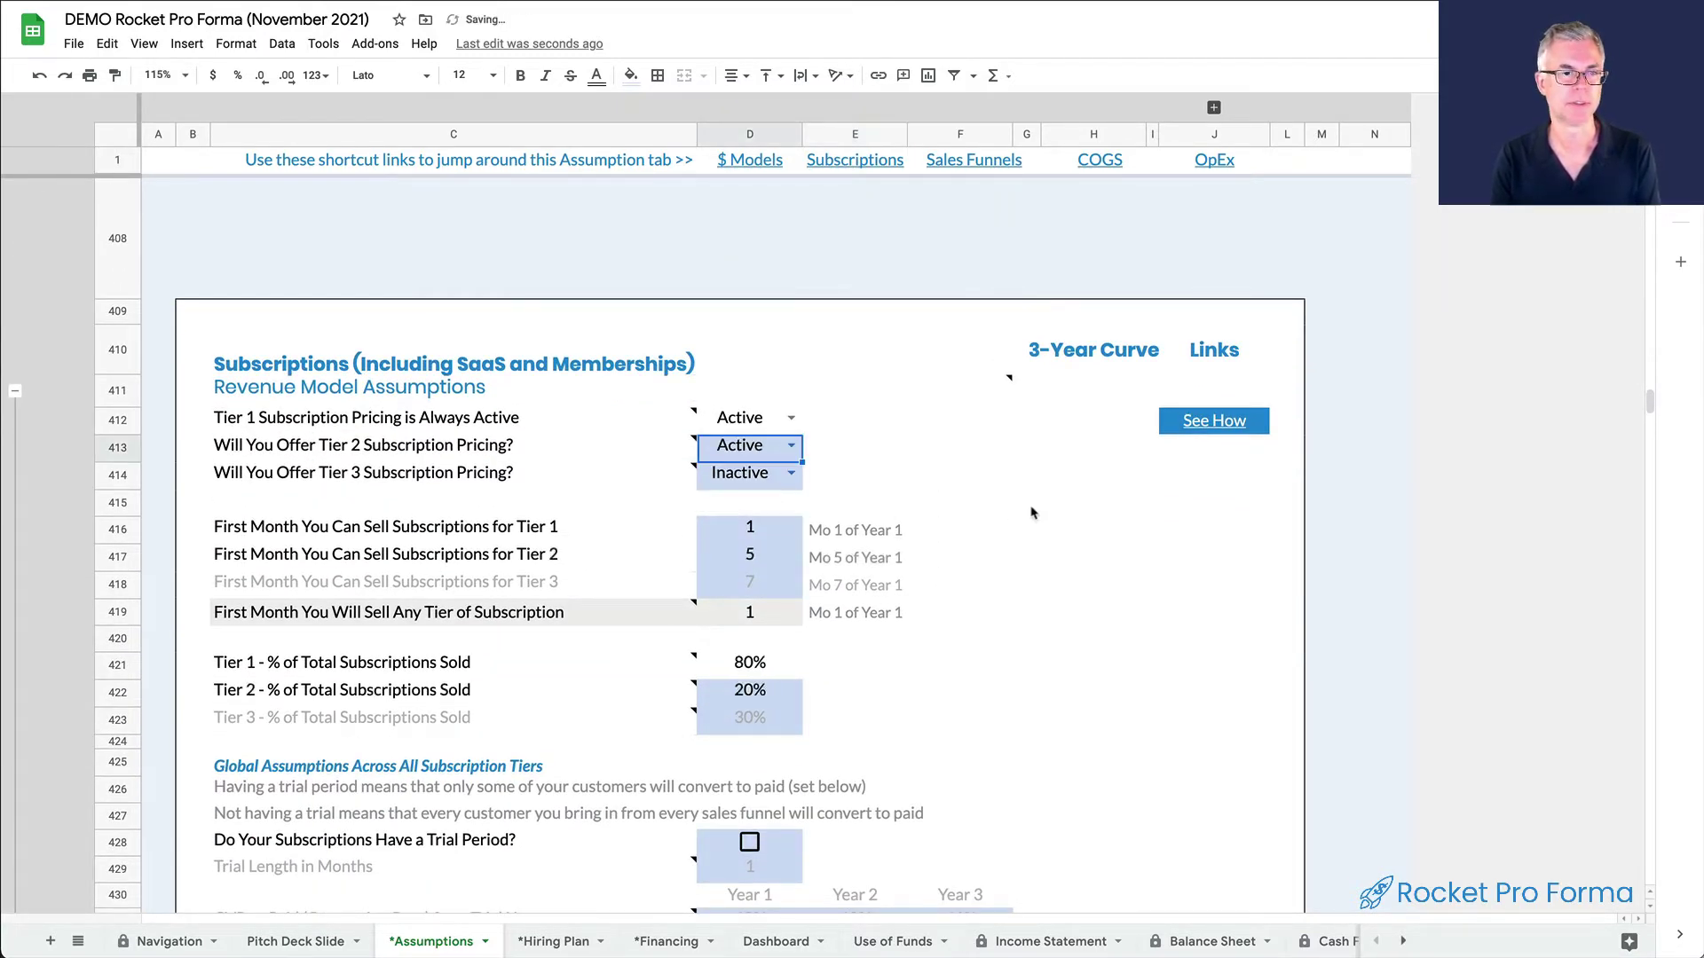
Enter $29 as the Tier 2 monthly price, giving a $290.00 annual price
{"action": "scroll", "coordinate": [1032, 513], "scroll_direction": "down", "scroll_amount": 1}
{"action": "scroll", "coordinate": [964, 410], "scroll_direction": "down", "scroll_amount": 6}
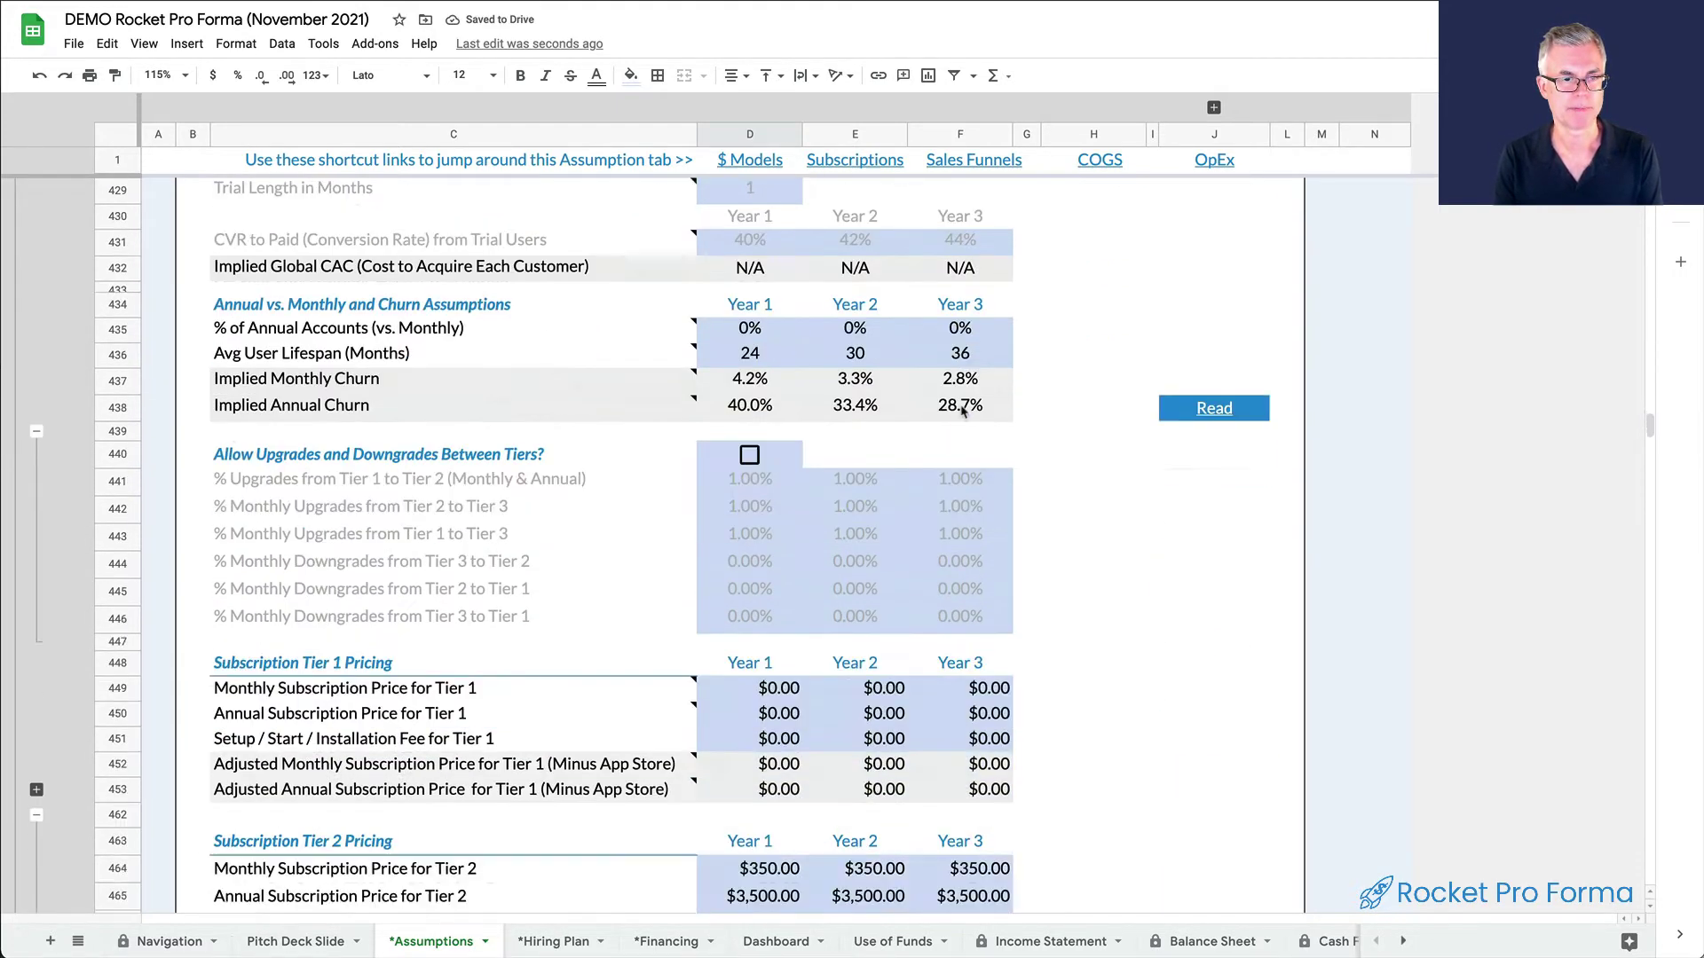
{"action": "scroll", "coordinate": [963, 410], "scroll_direction": "down", "scroll_amount": 5}
{"action": "left_click", "coordinate": [776, 423]}
{"action": "type", "text": "29"}
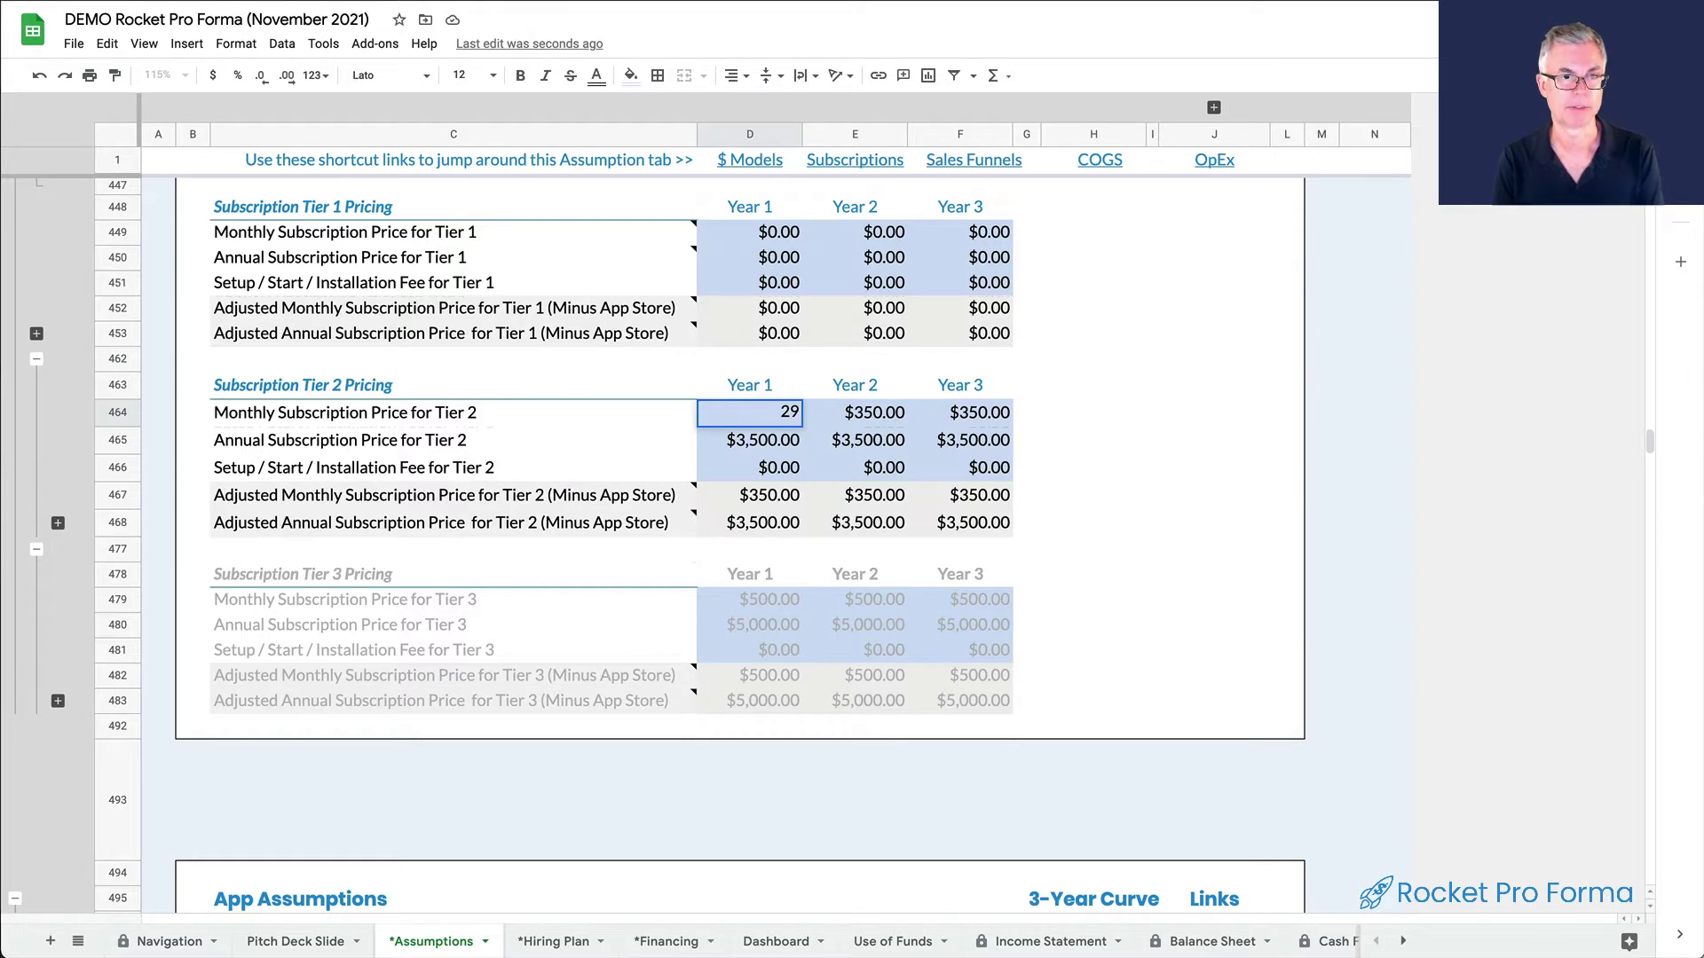
{"action": "key", "text": "Return"}
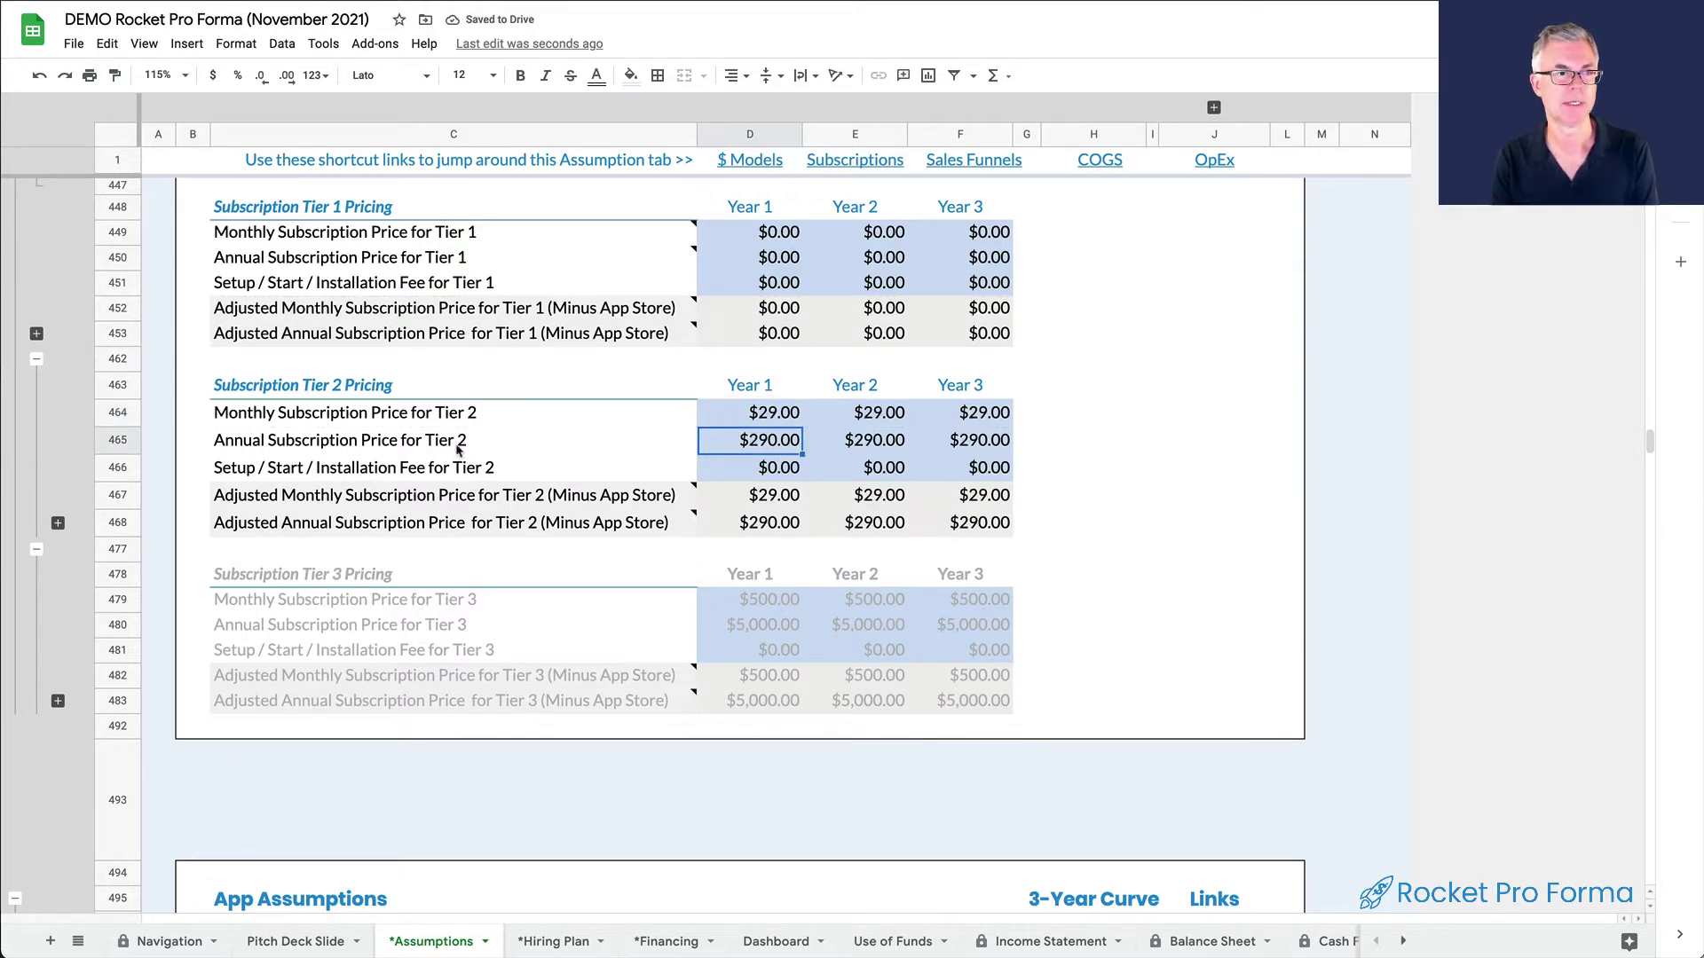
{"action": "left_click_drag", "start_coordinate": [451, 450], "coordinate": [793, 448]}
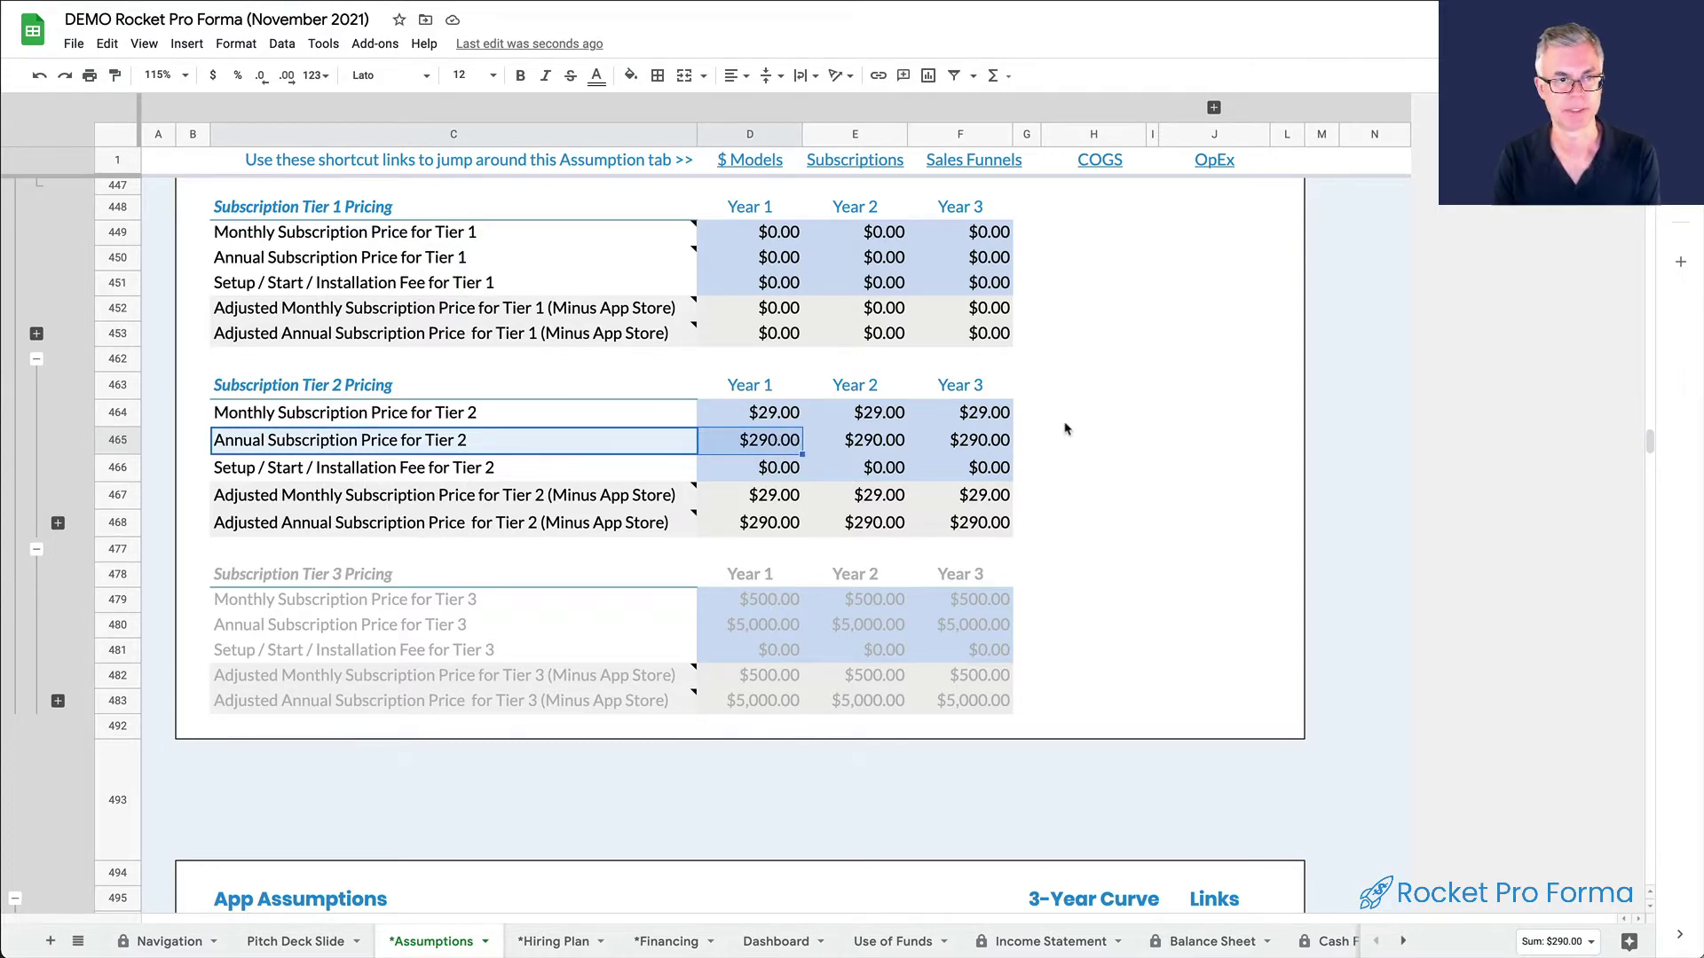
{"action": "scroll", "coordinate": [1067, 428], "scroll_direction": "up", "scroll_amount": 10}
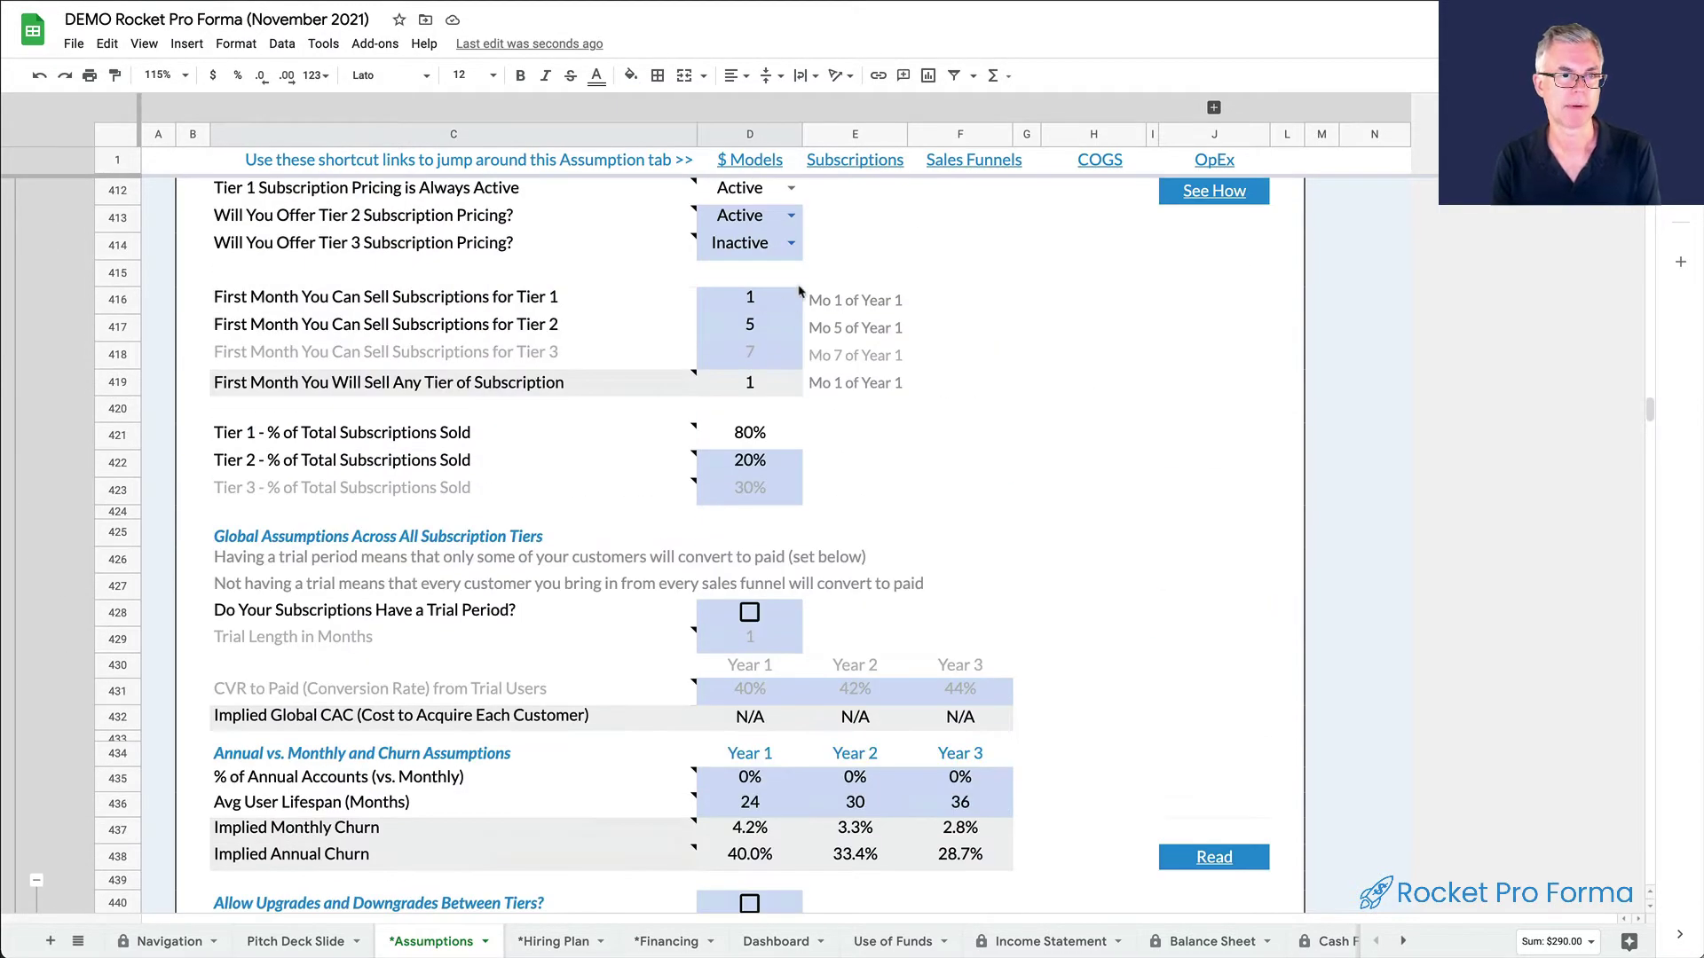
{"action": "scroll", "coordinate": [799, 418], "scroll_direction": "up", "scroll_amount": 2}
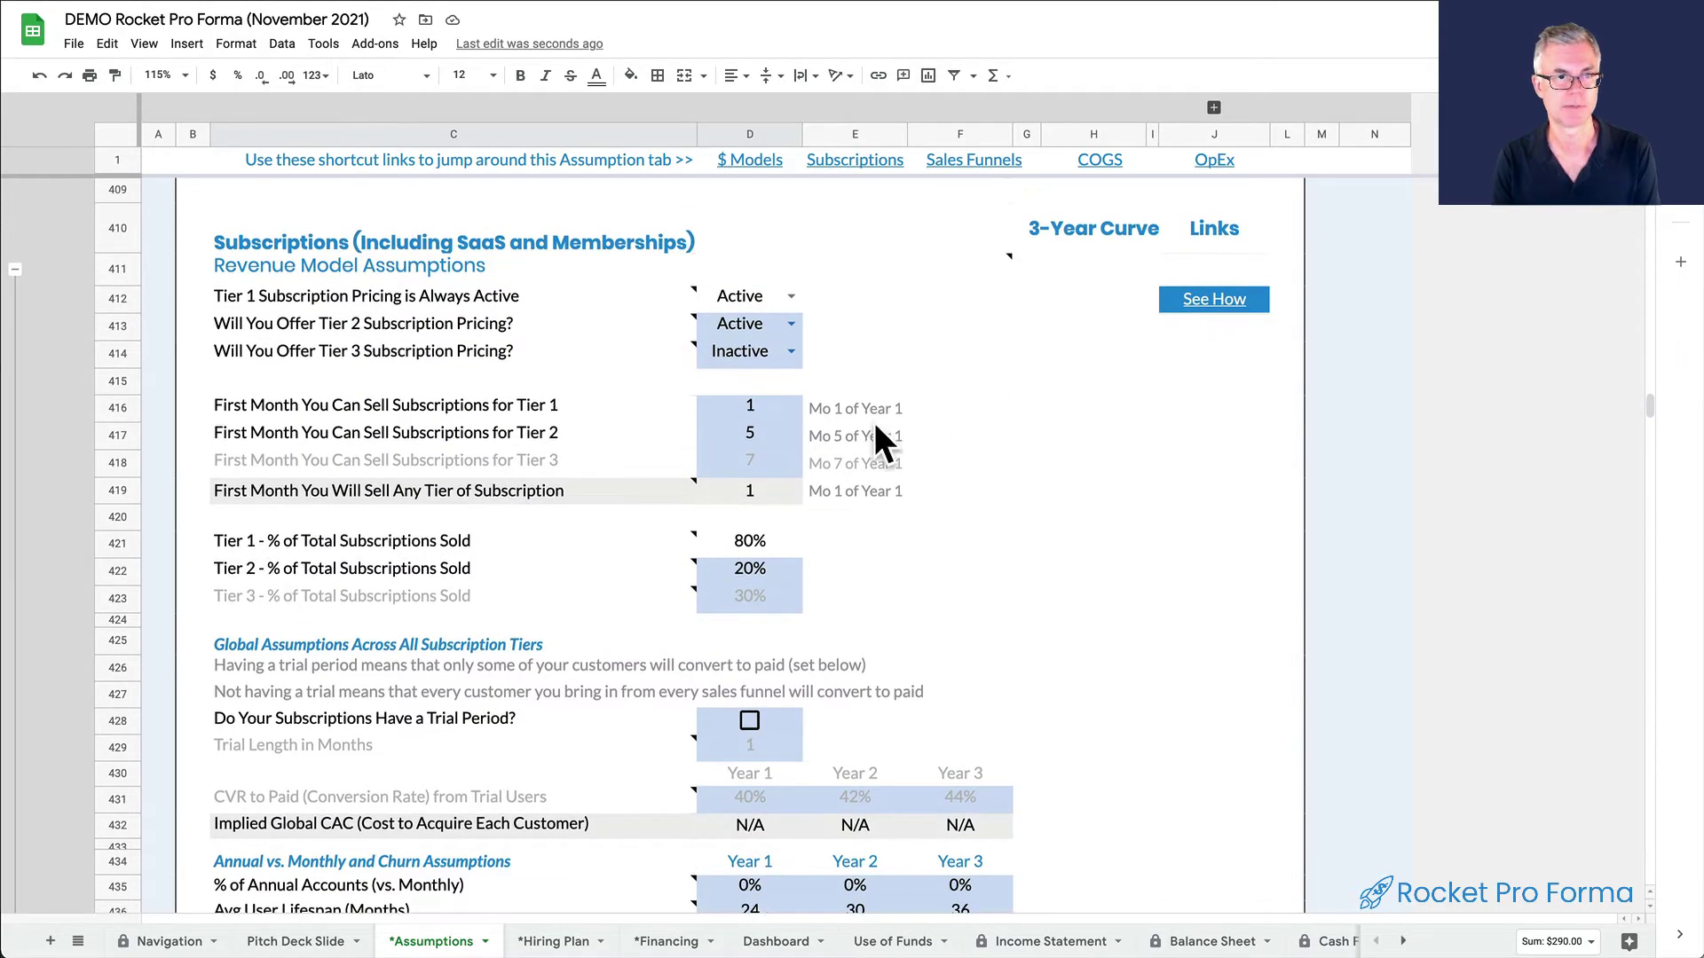
{"action": "left_click", "coordinate": [760, 409]}
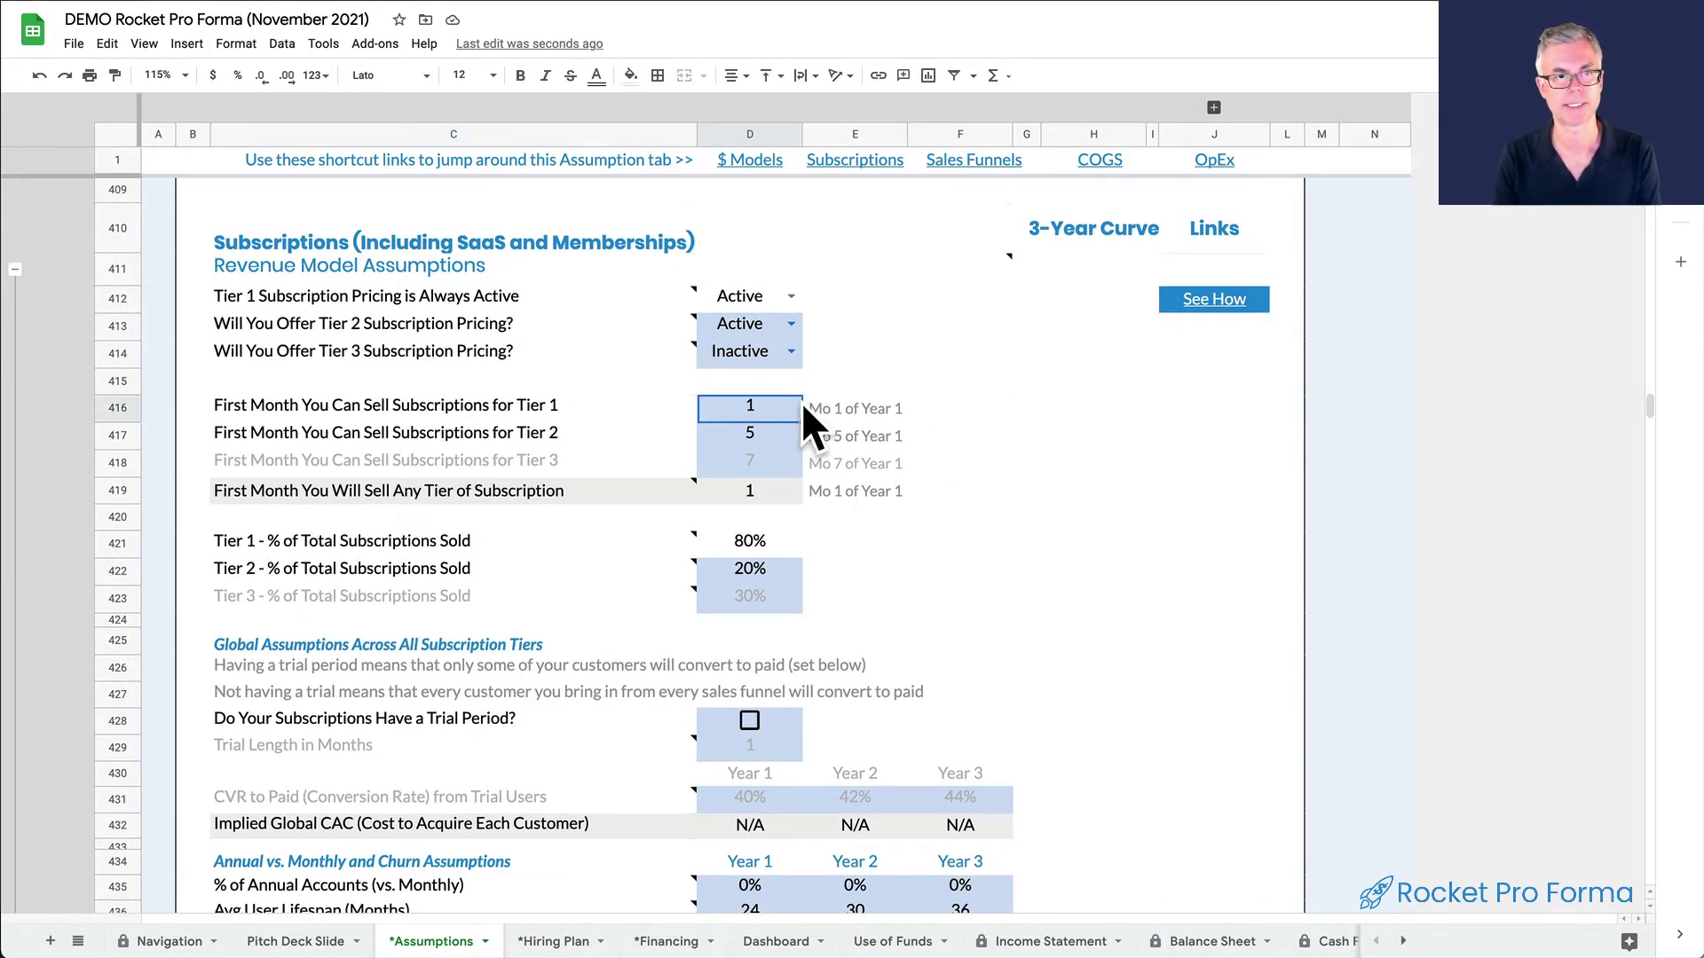
{"action": "left_click", "coordinate": [782, 438]}
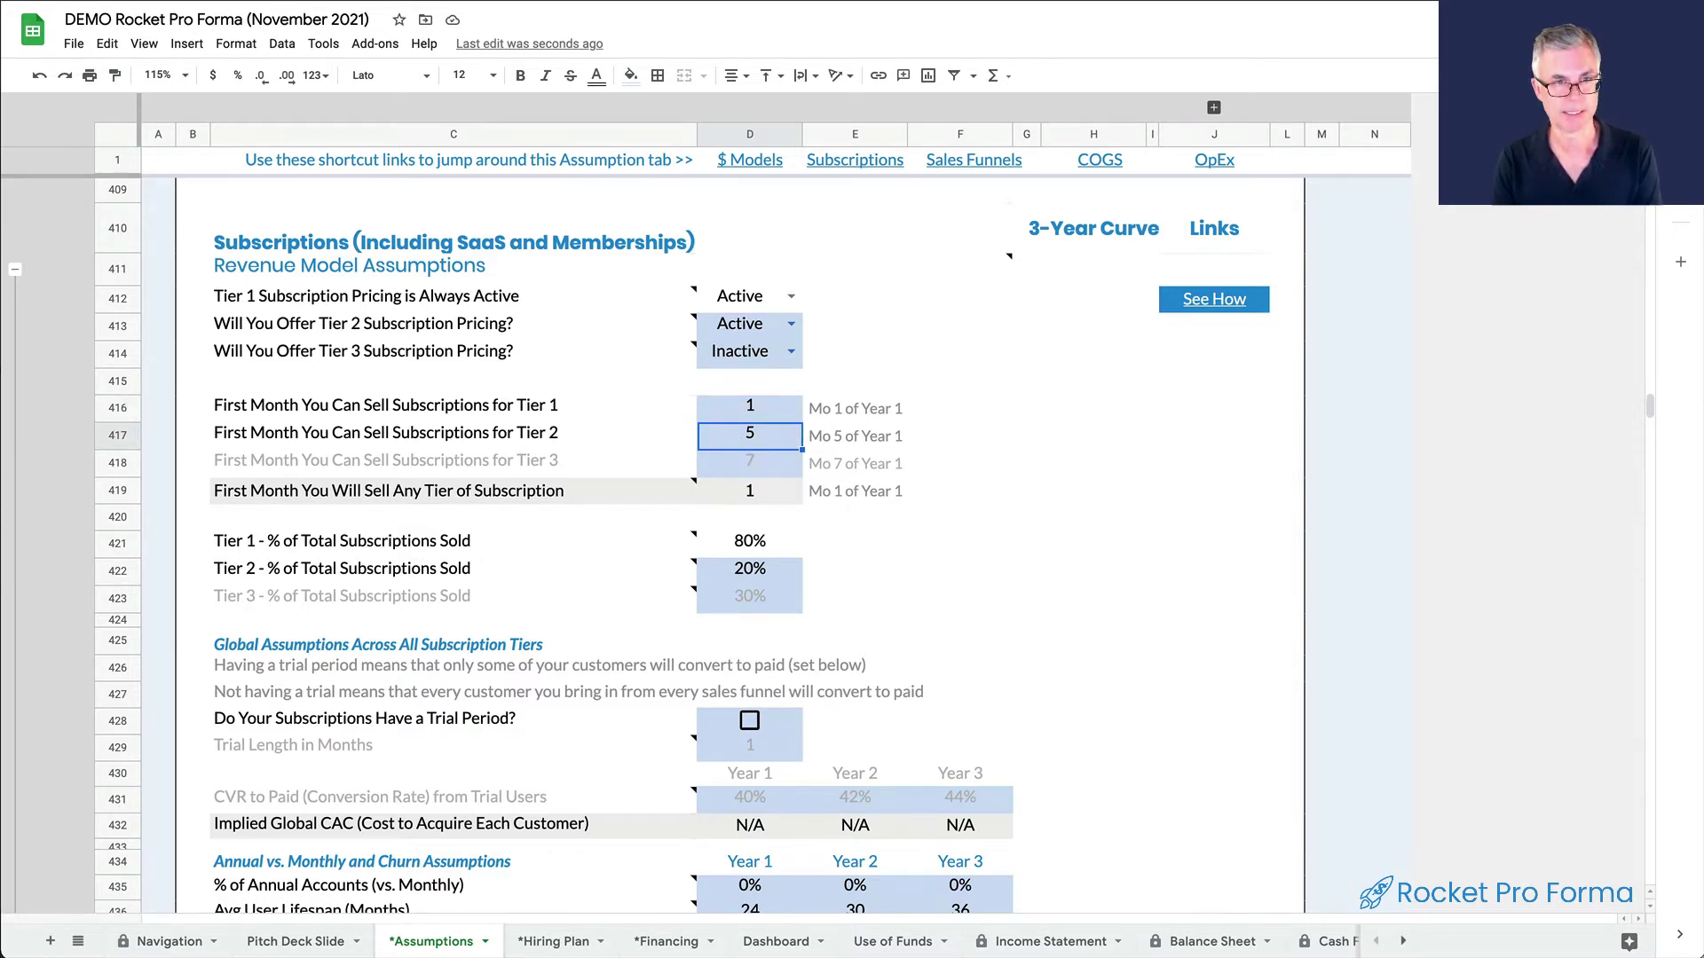
{"action": "type", "text": "4"}
{"action": "key", "text": "Return"}
{"action": "left_click", "coordinate": [753, 434]}
{"action": "left_click", "coordinate": [757, 551]}
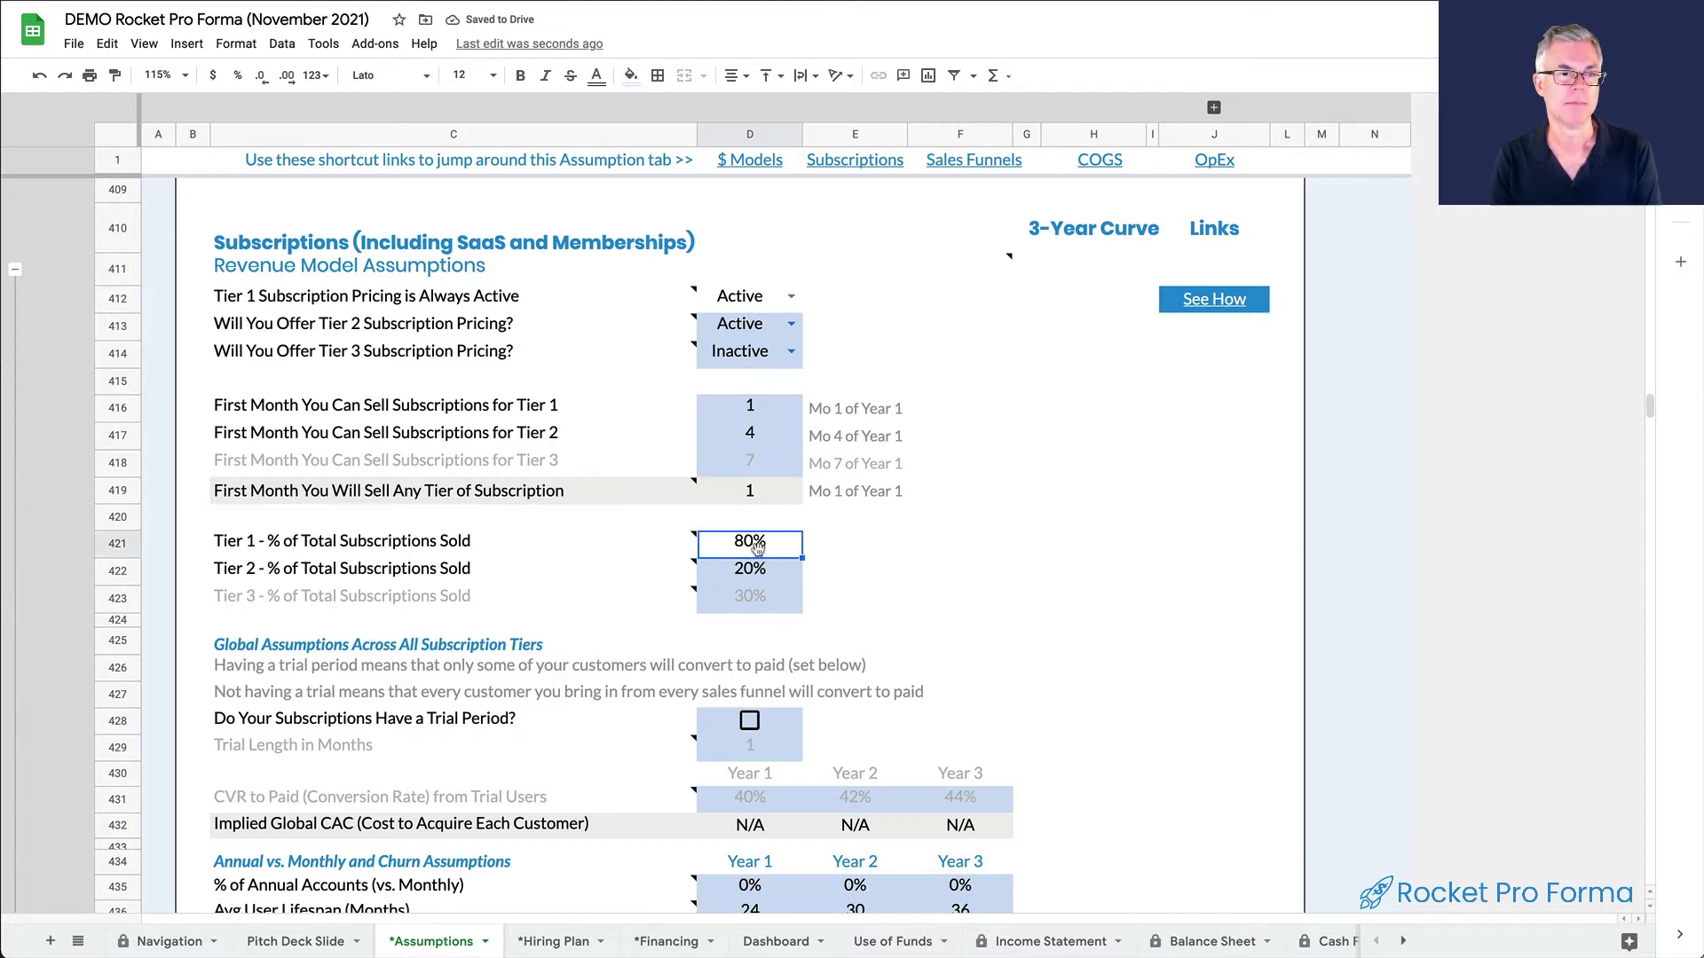
{"action": "type", "text": "85"}
{"action": "key", "text": "Return"}
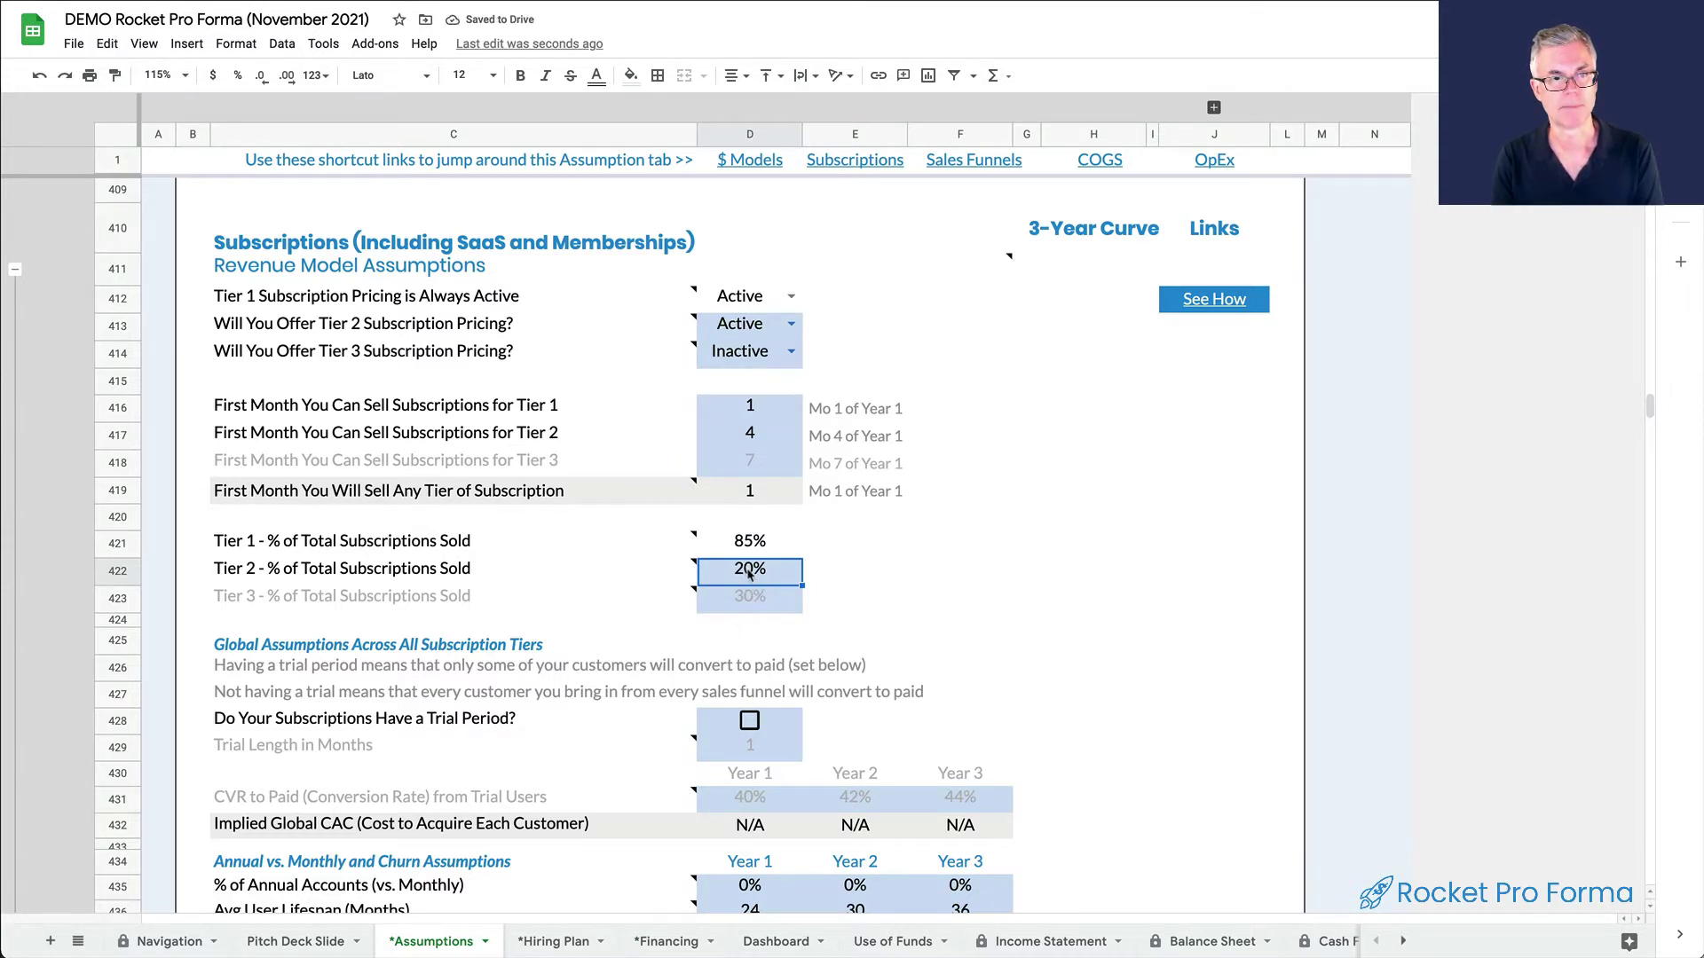
{"action": "key", "text": "ctrl+z"}
{"action": "type", "text": "15"}
{"action": "key", "text": "Return"}
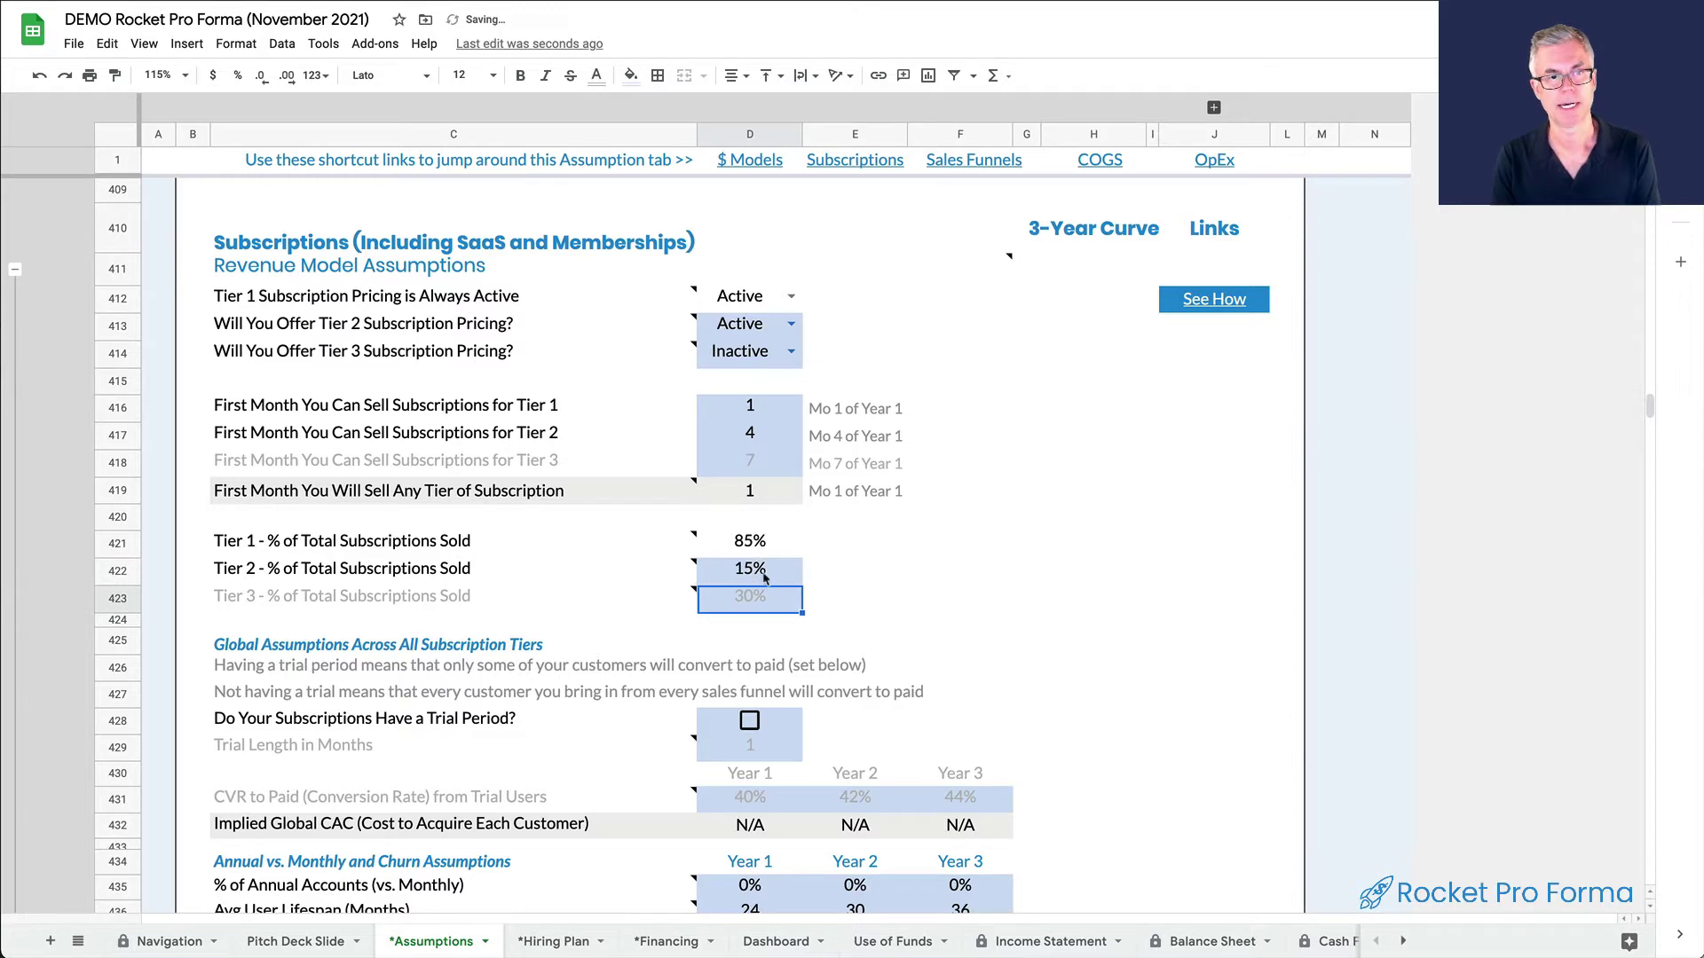
{"action": "scroll", "coordinate": [894, 647], "scroll_direction": "down", "scroll_amount": 2}
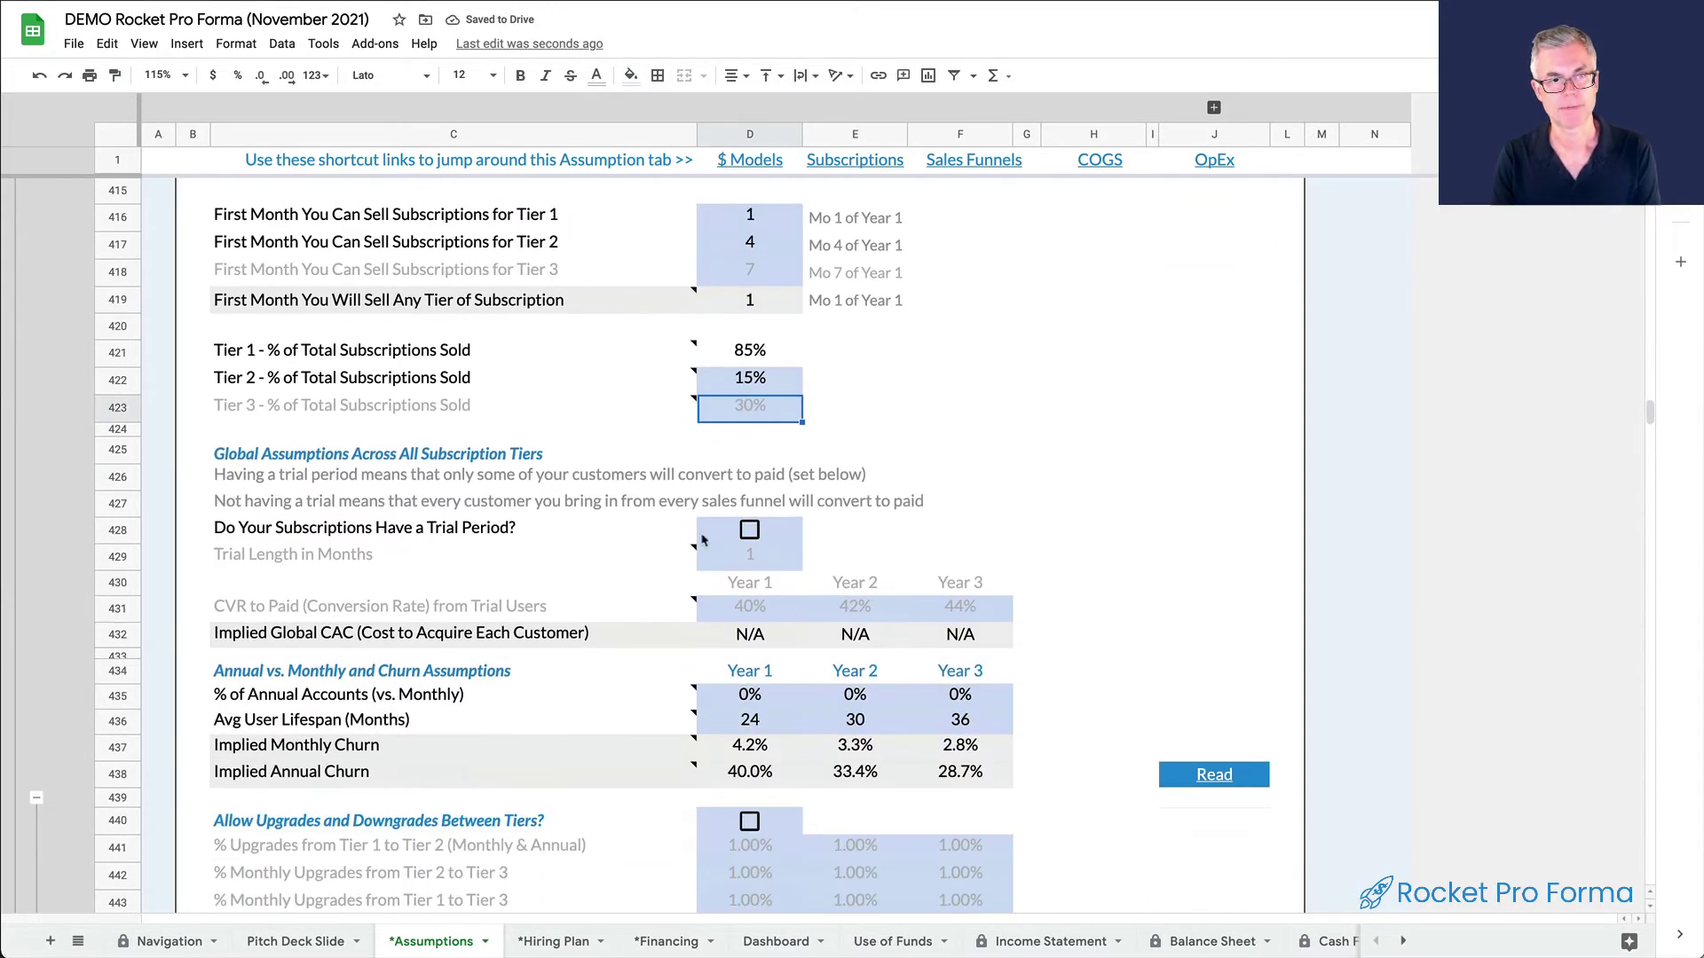
{"action": "scroll", "coordinate": [621, 657], "scroll_direction": "down", "scroll_amount": 1}
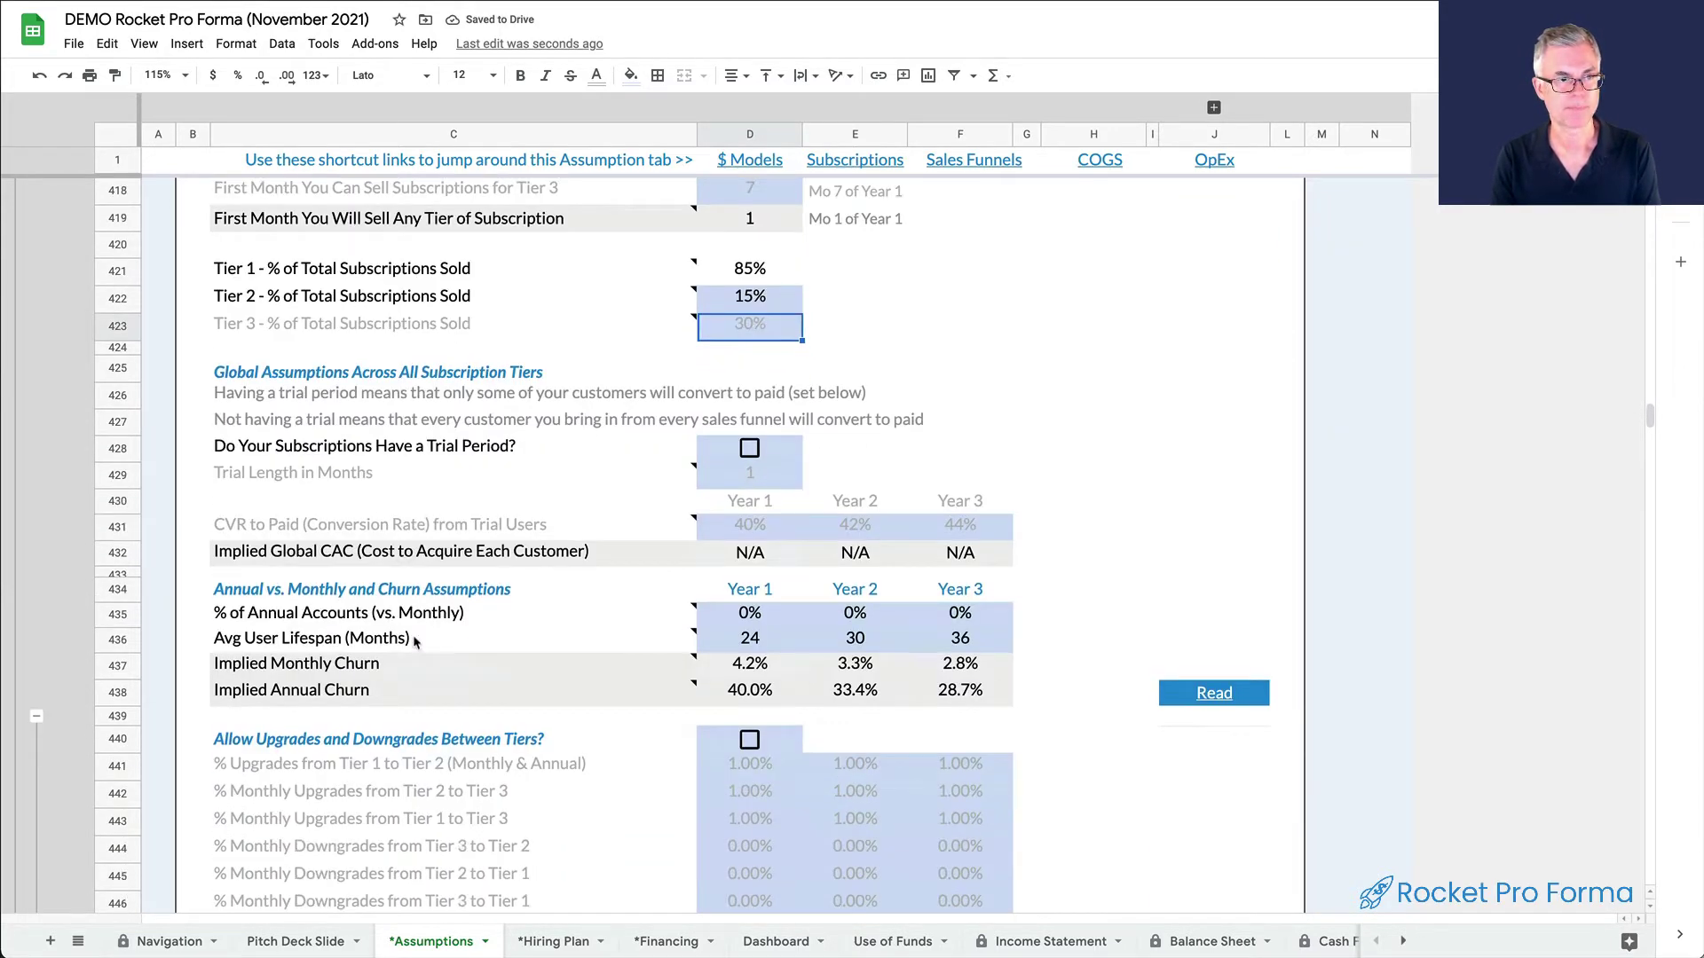
{"action": "left_click", "coordinate": [124, 618]}
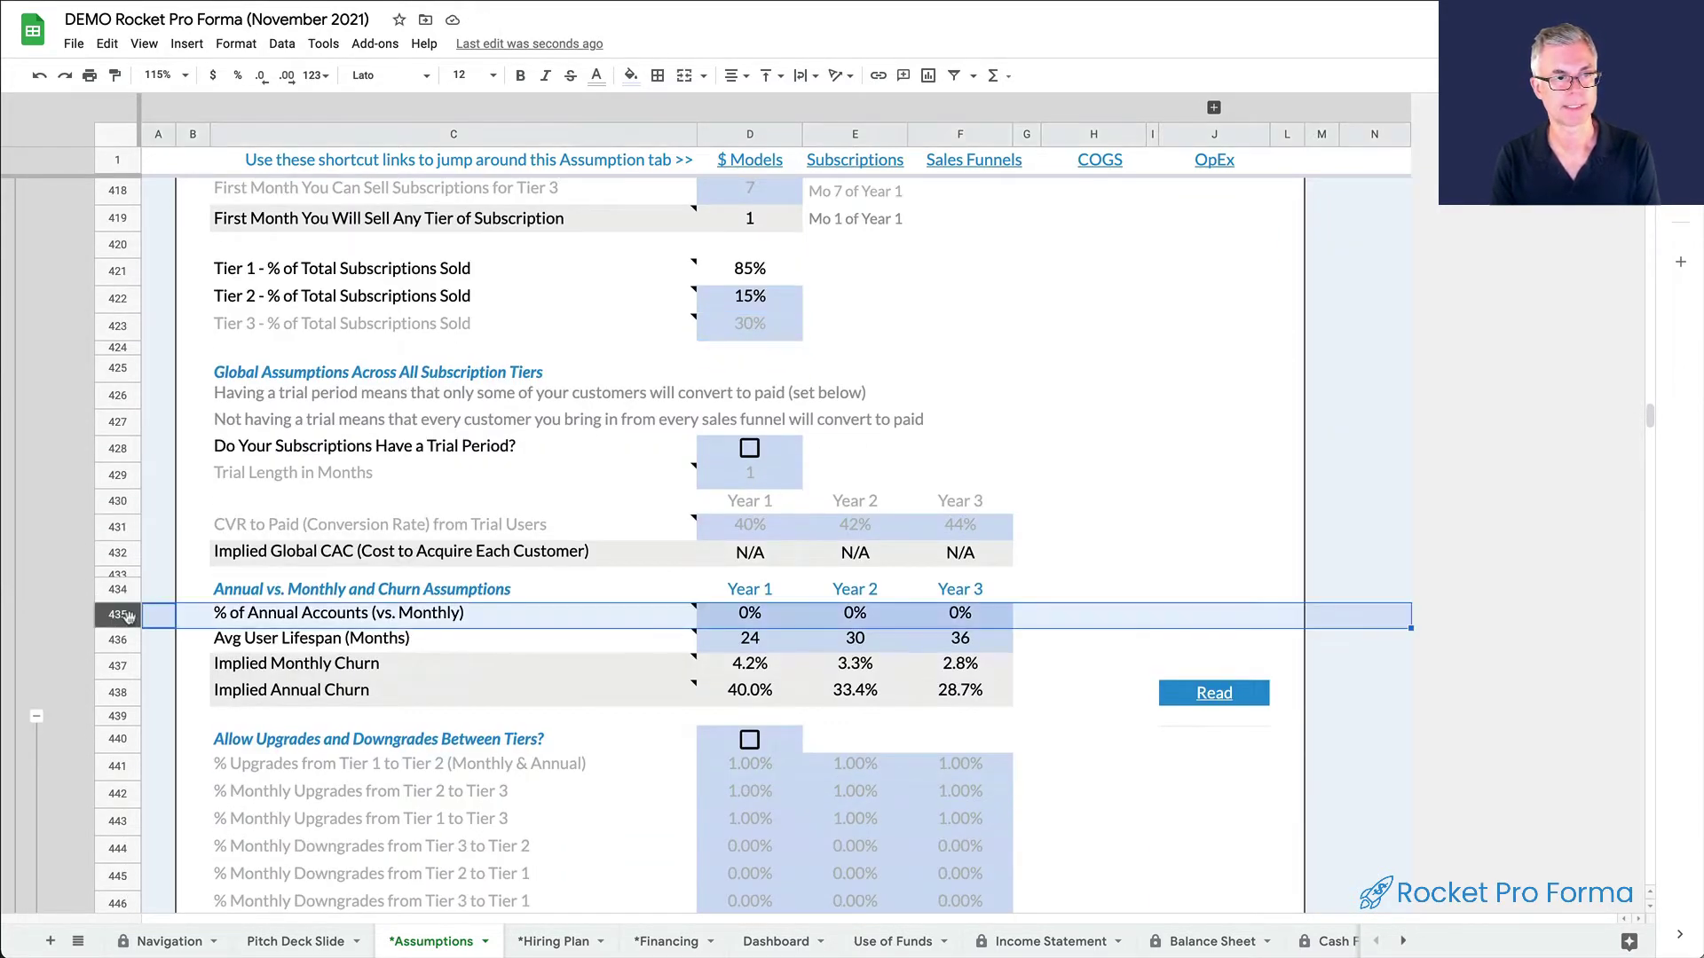
{"action": "left_click", "coordinate": [736, 620]}
{"action": "type", "text": "10"}
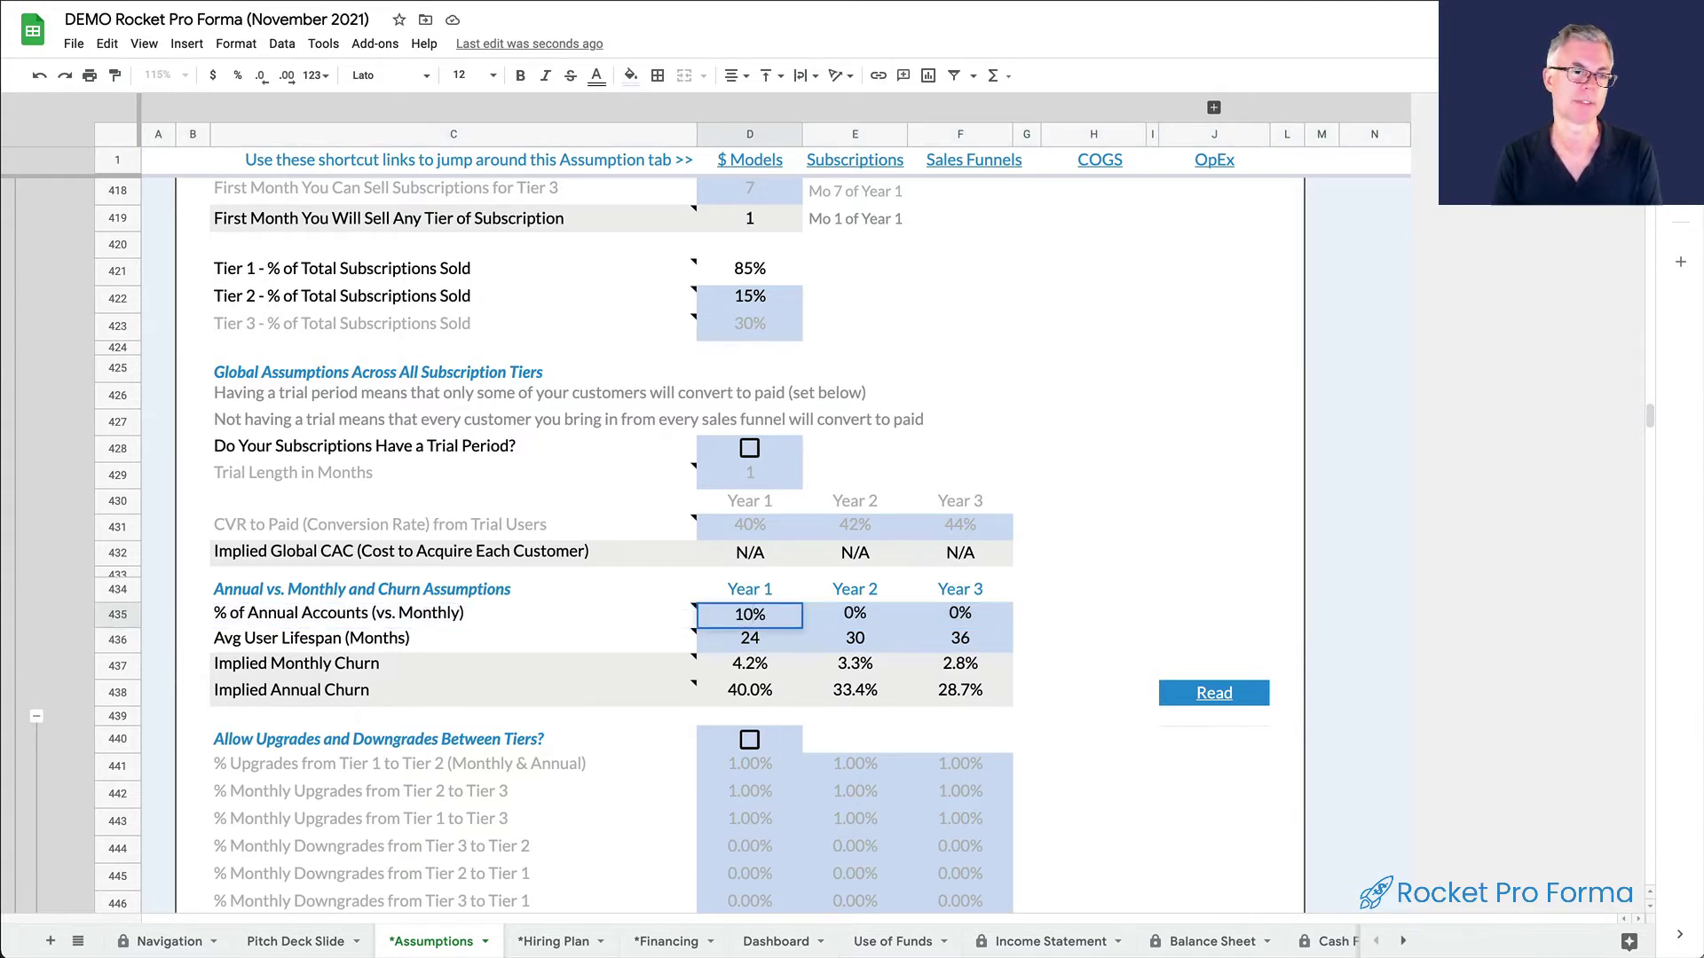
{"action": "key", "text": "Tab"}
{"action": "type", "text": "15"}
{"action": "key", "text": "Tab"}
{"action": "type", "text": "20"}
{"action": "key", "text": "Return"}
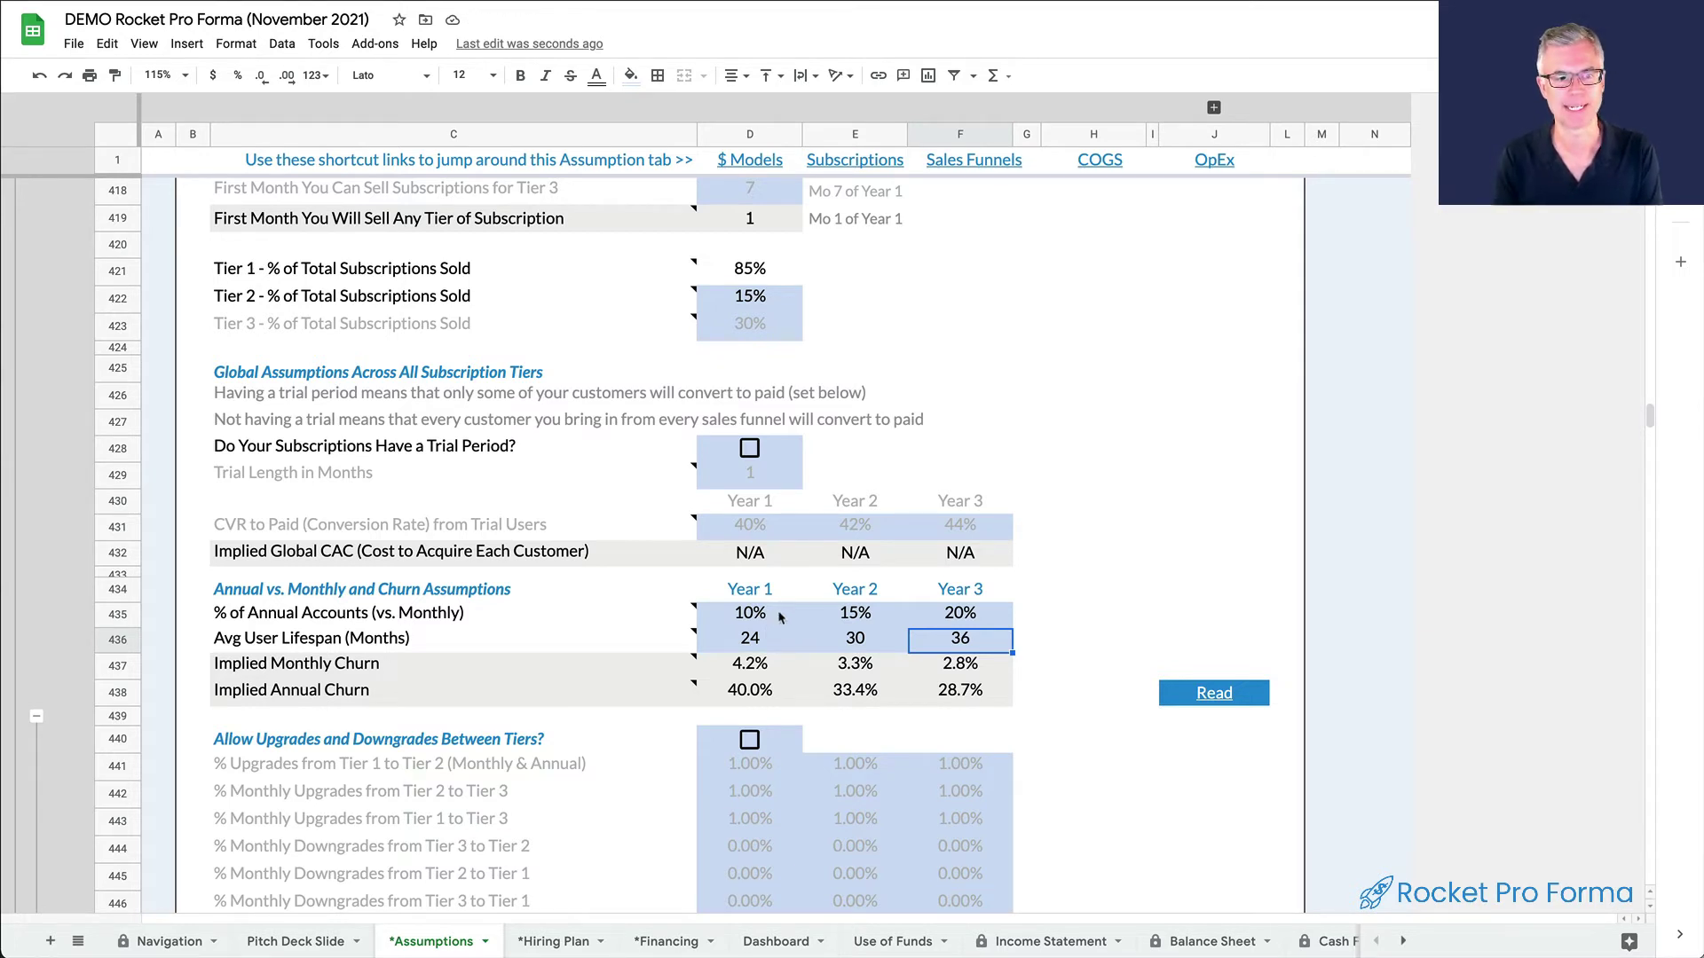
{"action": "left_click", "coordinate": [744, 614]}
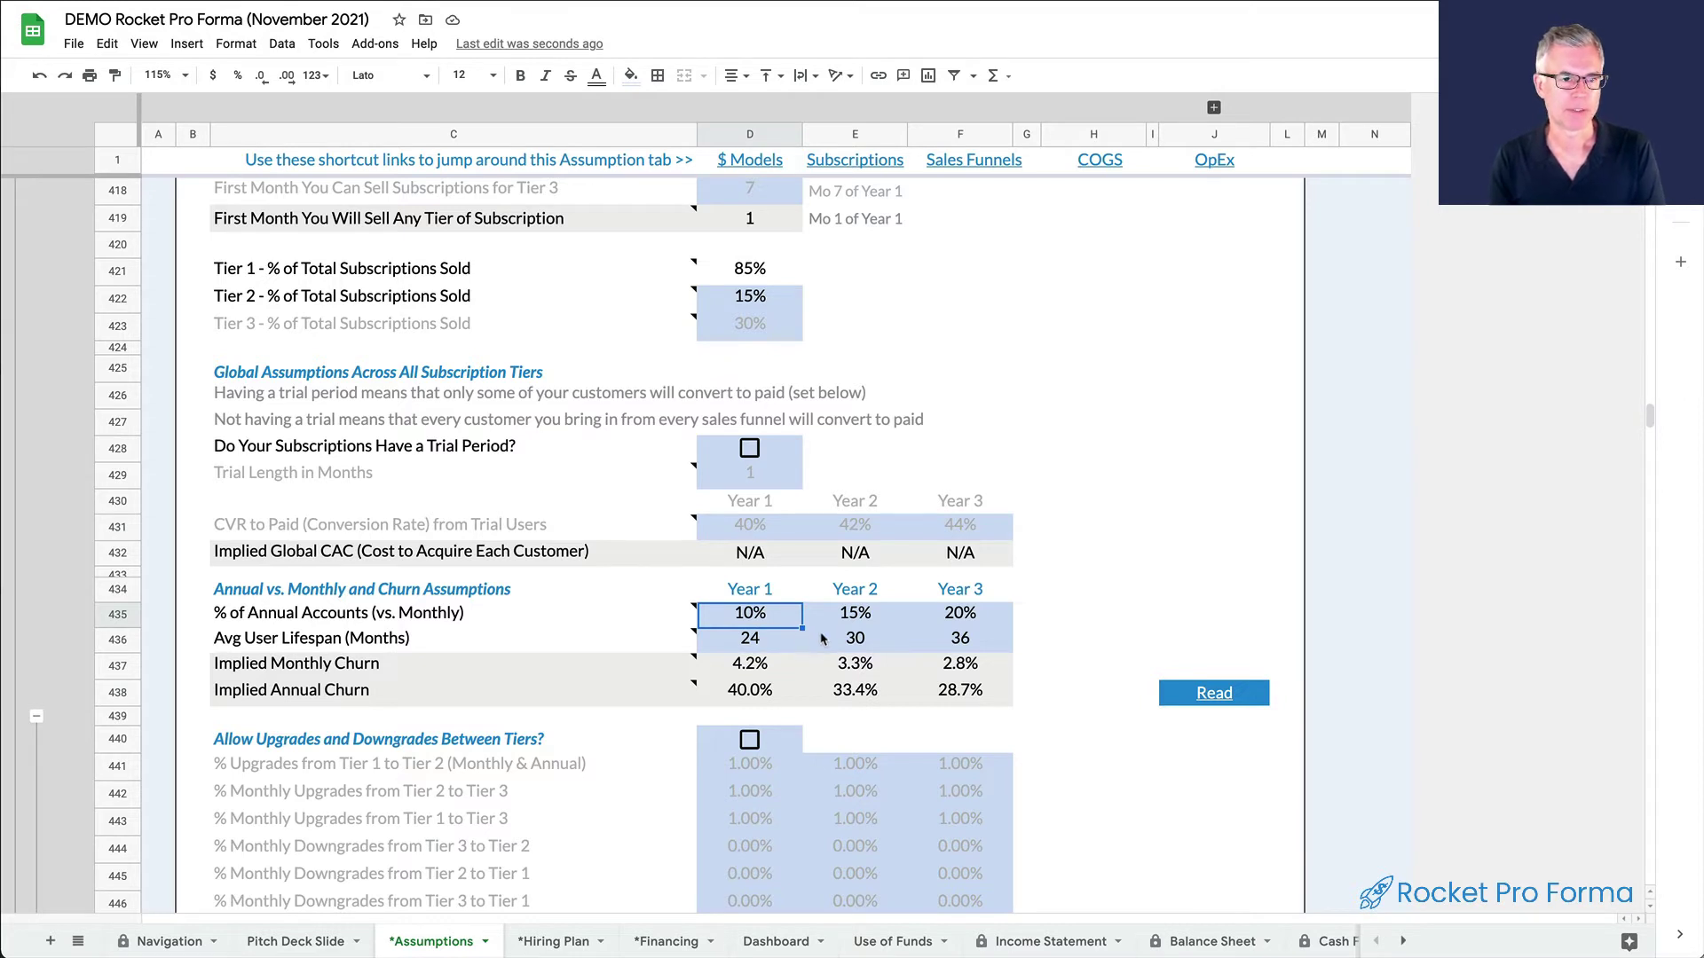
{"action": "left_click", "coordinate": [846, 613]}
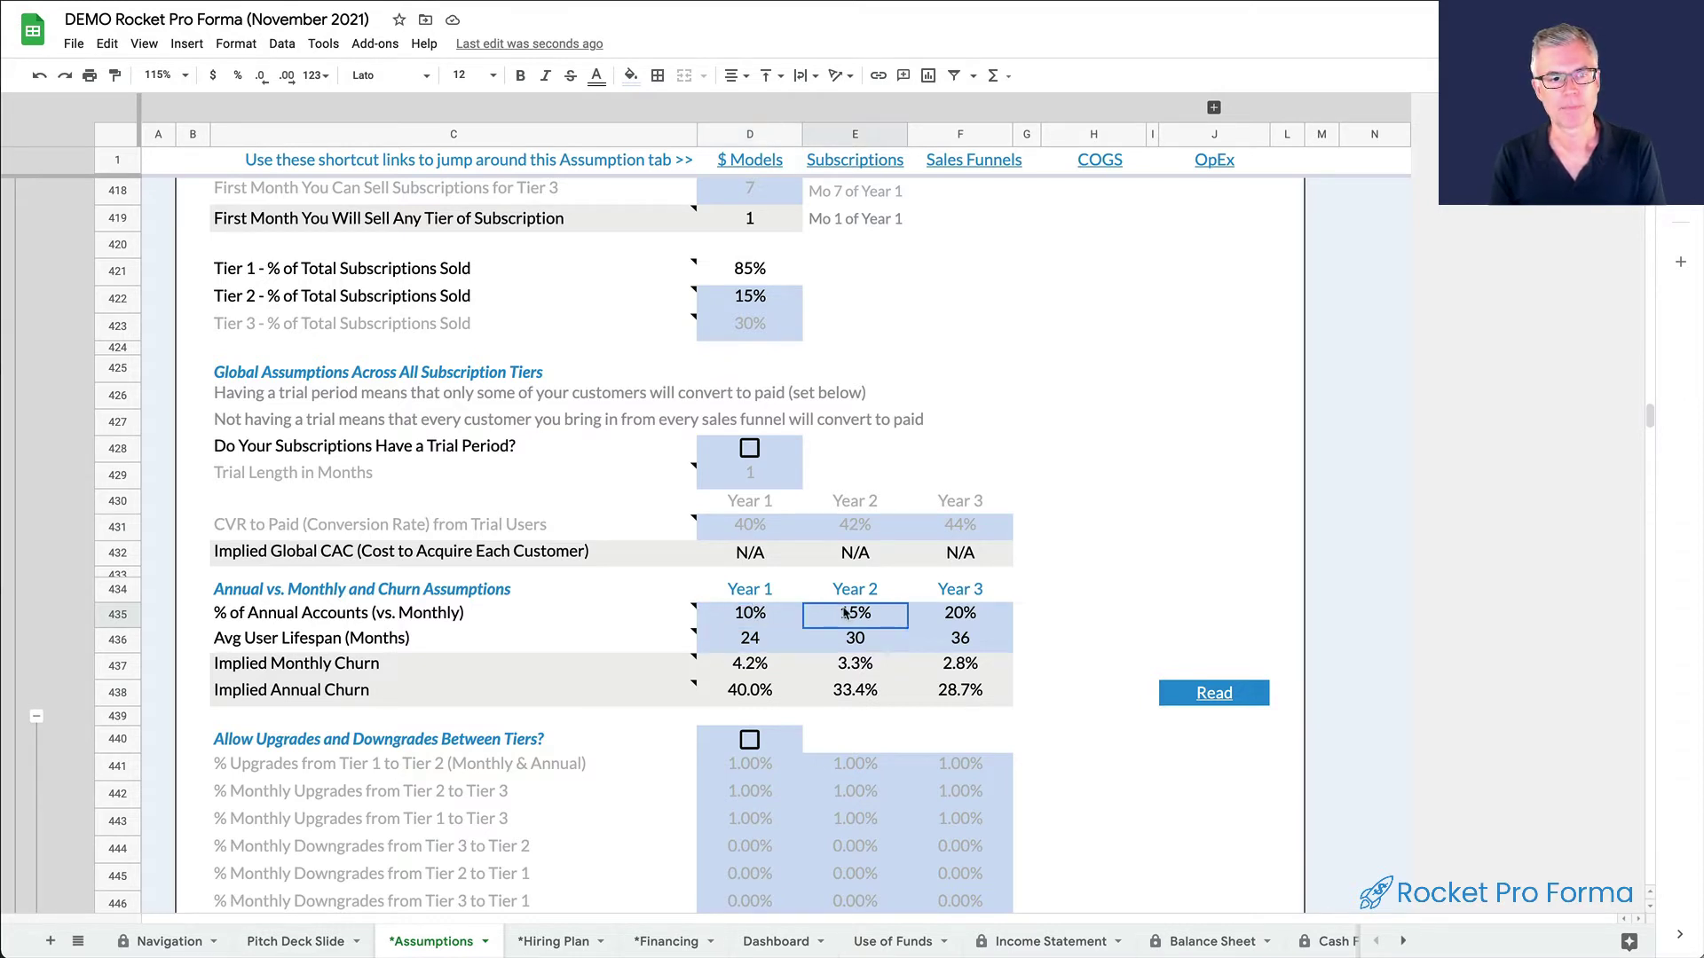
{"action": "left_click", "coordinate": [954, 613]}
{"action": "left_click_drag", "start_coordinate": [752, 615], "coordinate": [976, 621]}
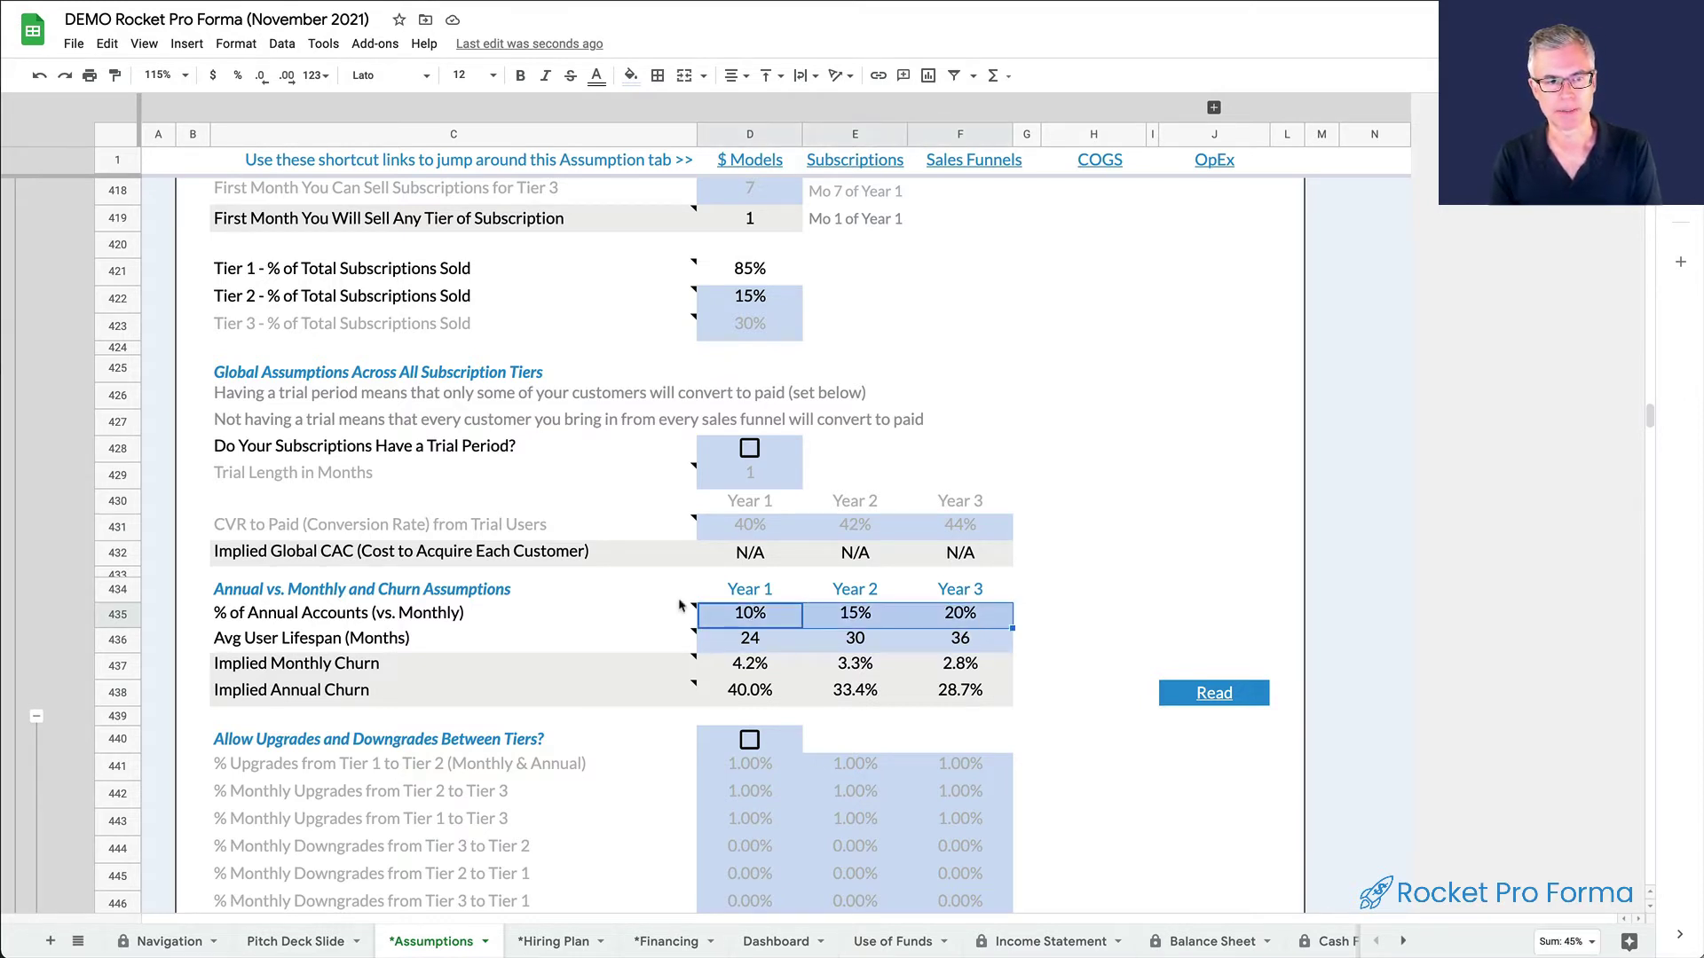
{"action": "left_click_drag", "start_coordinate": [725, 646], "coordinate": [985, 647]}
{"action": "left_click", "coordinate": [754, 651]}
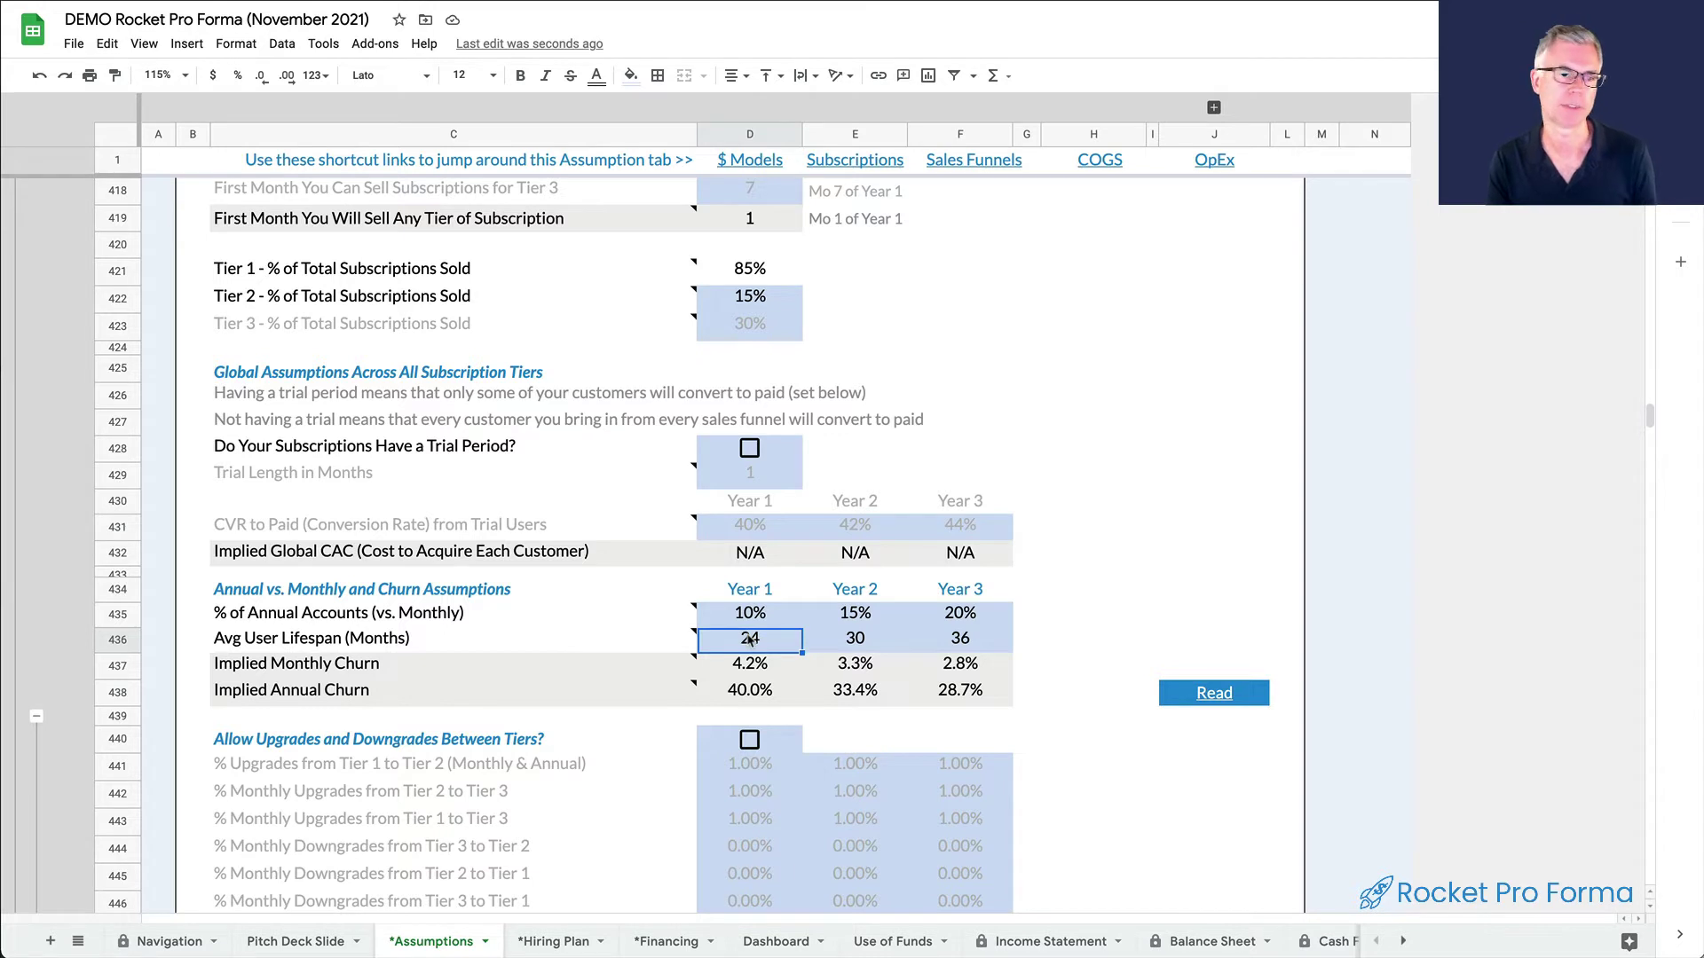
{"action": "left_click", "coordinate": [864, 640]}
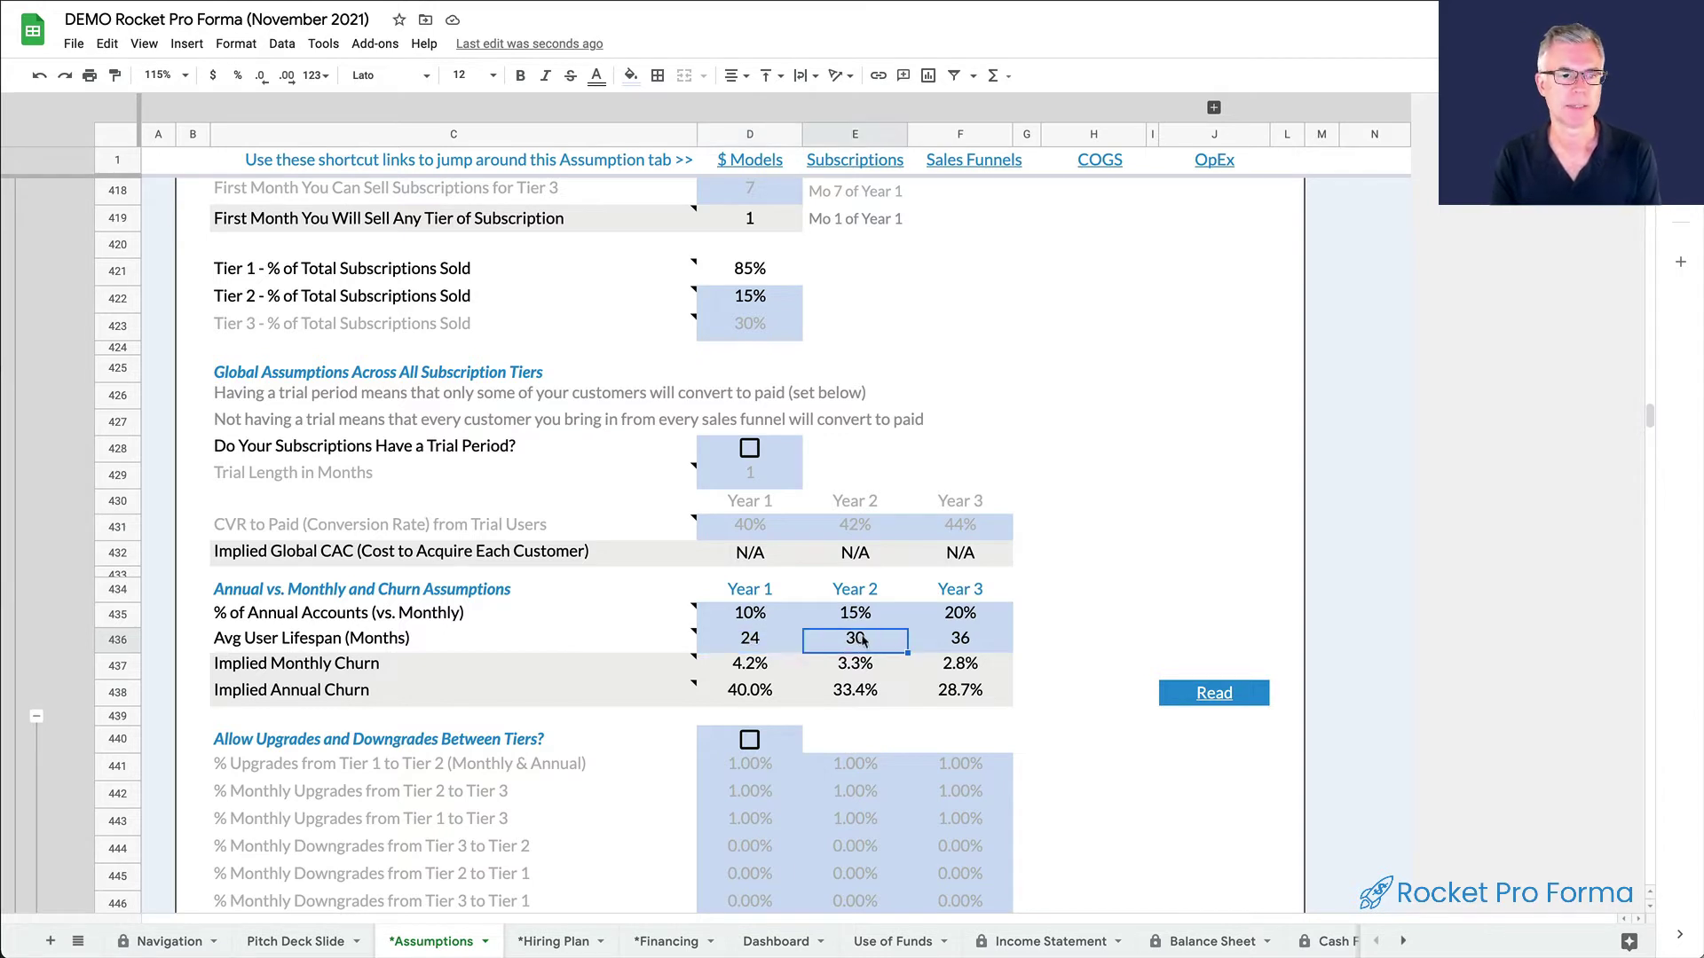
{"action": "left_click", "coordinate": [971, 650]}
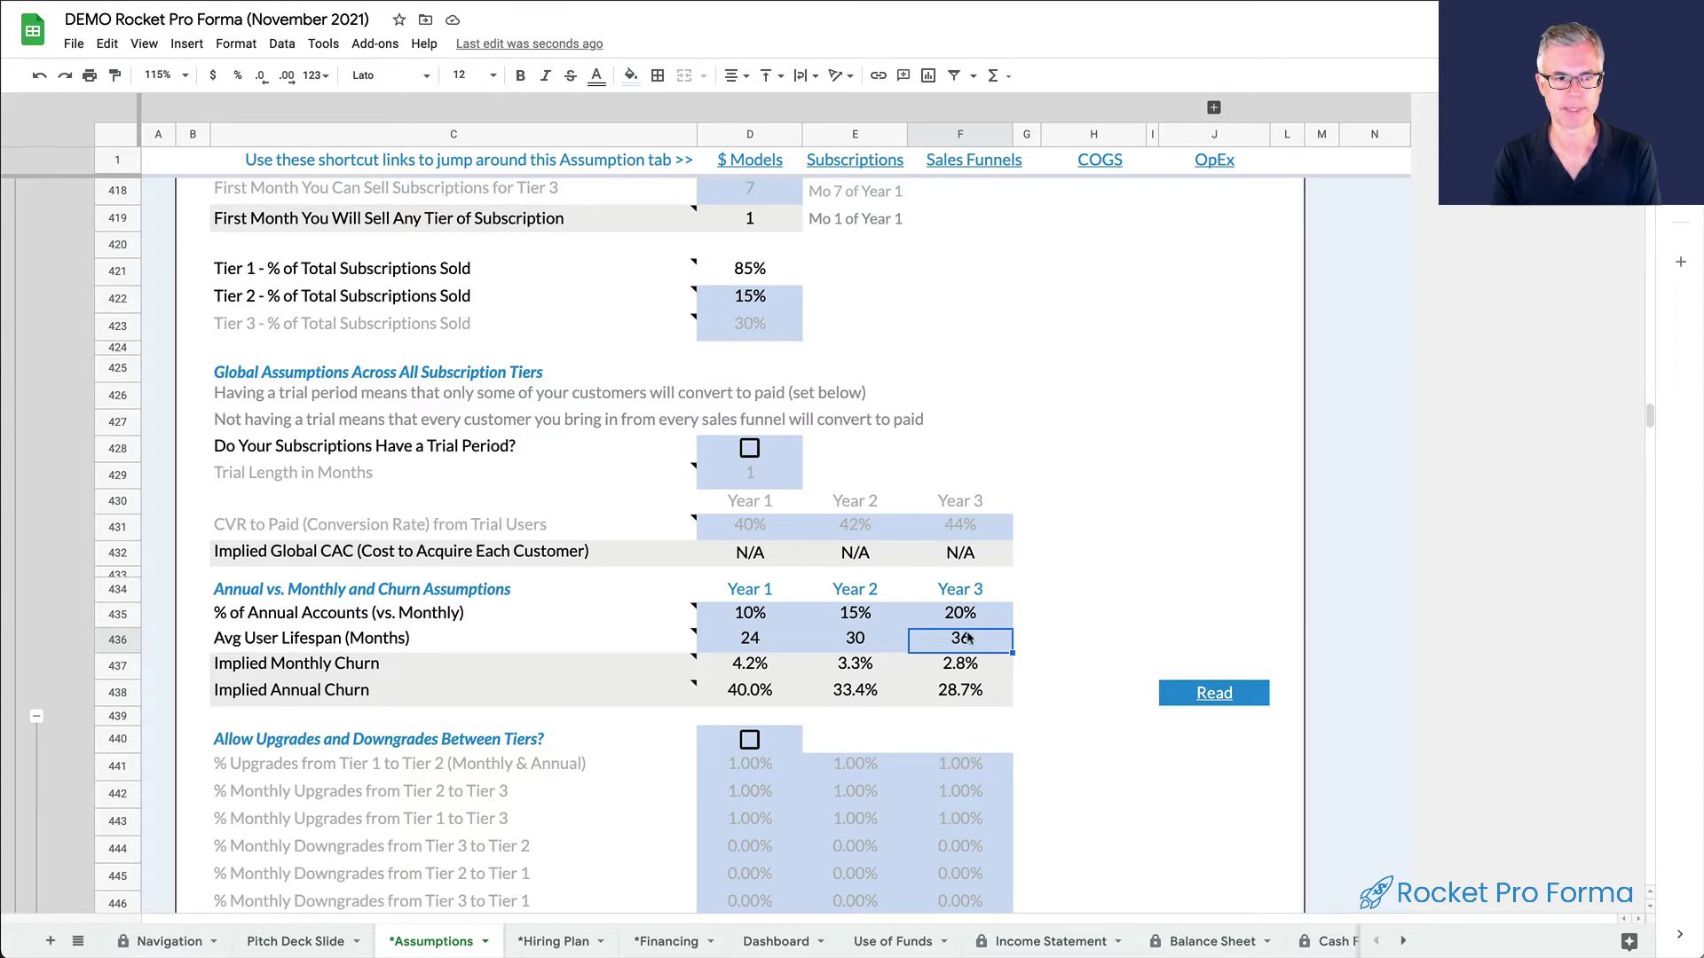
{"action": "left_click_drag", "start_coordinate": [734, 673], "coordinate": [956, 694]}
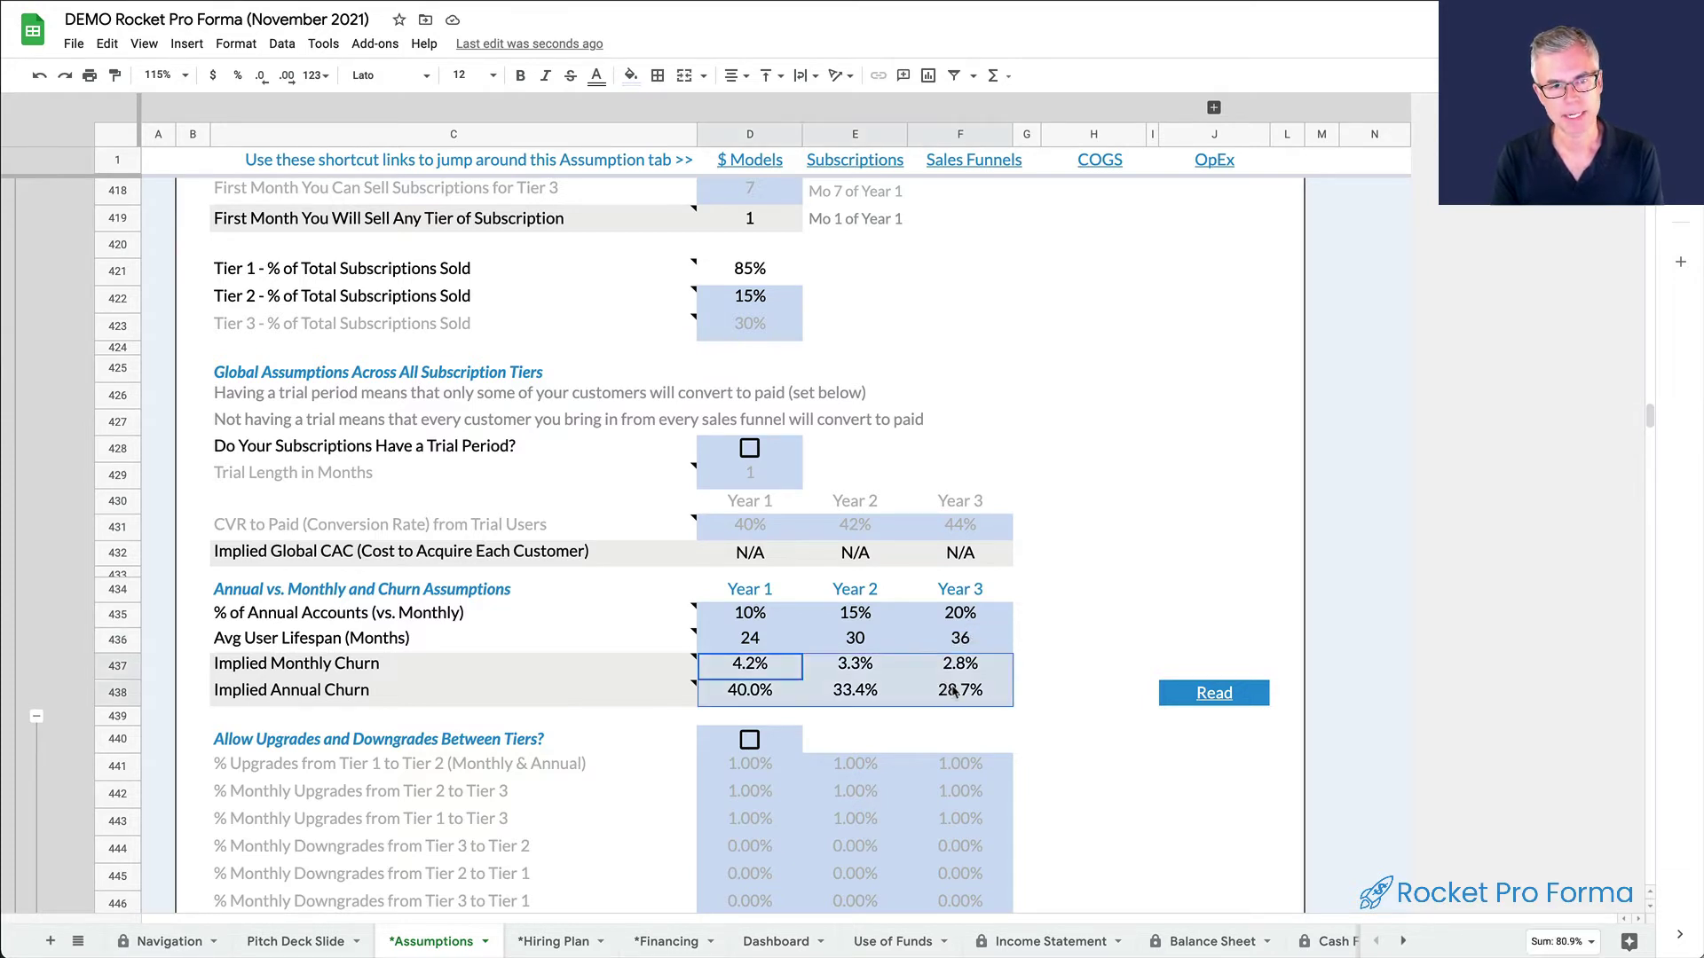
{"action": "scroll", "coordinate": [955, 736], "scroll_direction": "down", "scroll_amount": 1}
{"action": "scroll", "coordinate": [1025, 736], "scroll_direction": "down", "scroll_amount": 5}
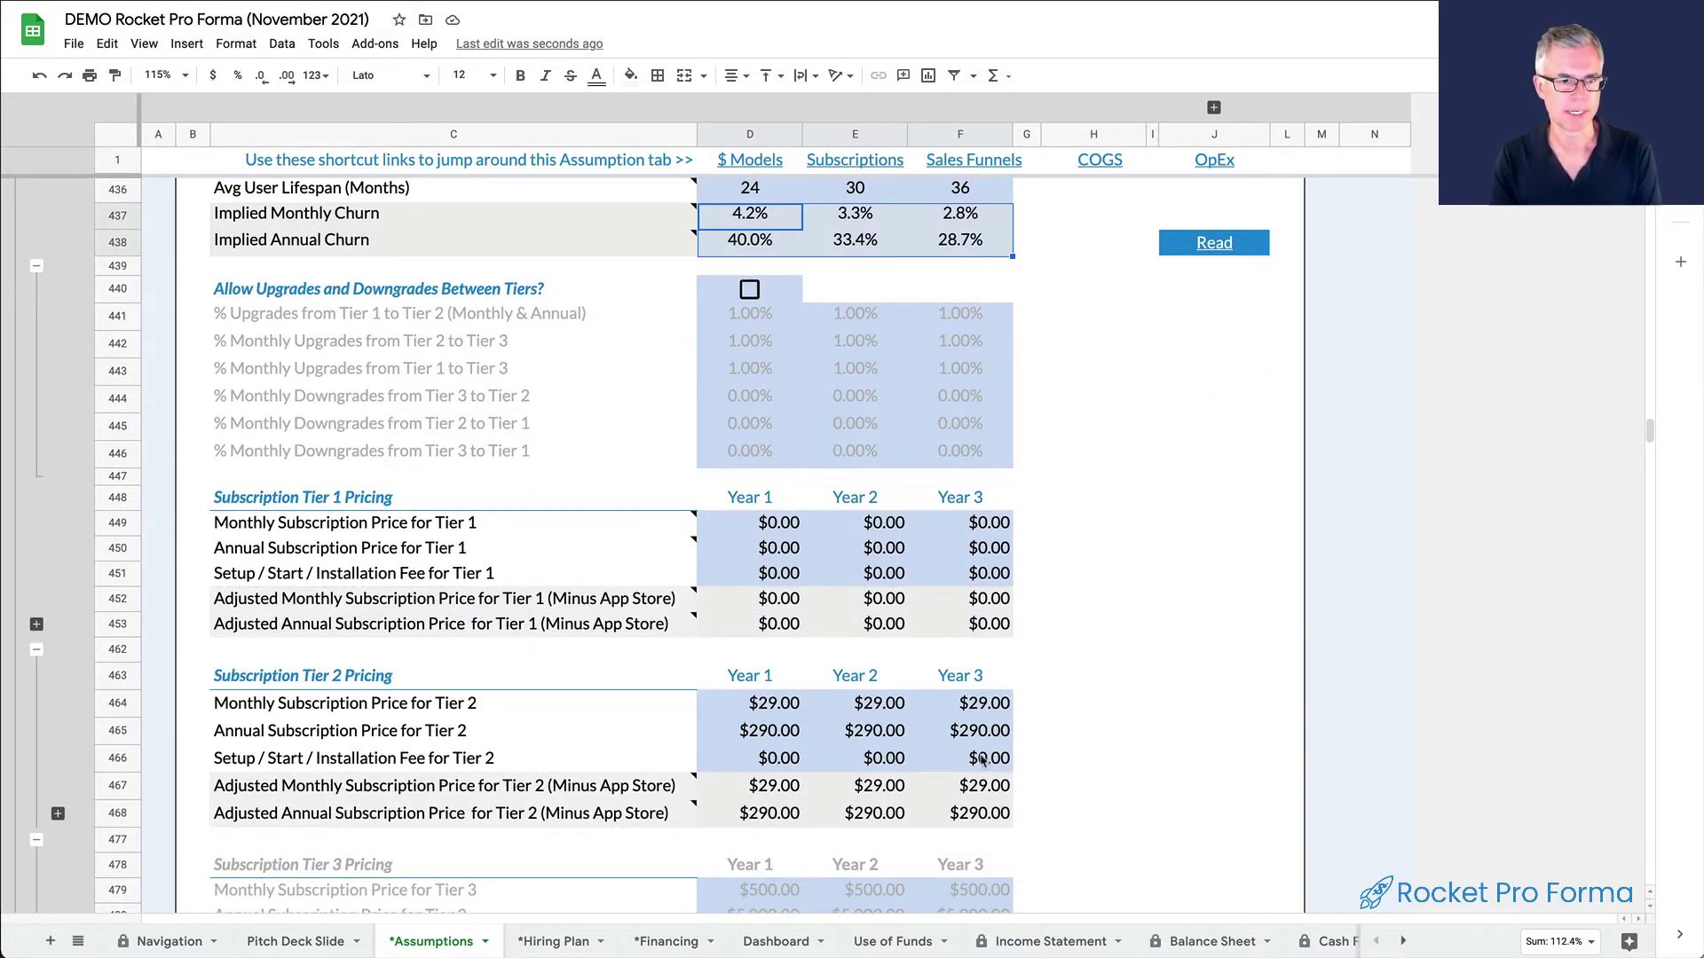
{"action": "scroll", "coordinate": [983, 760], "scroll_direction": "down", "scroll_amount": 3}
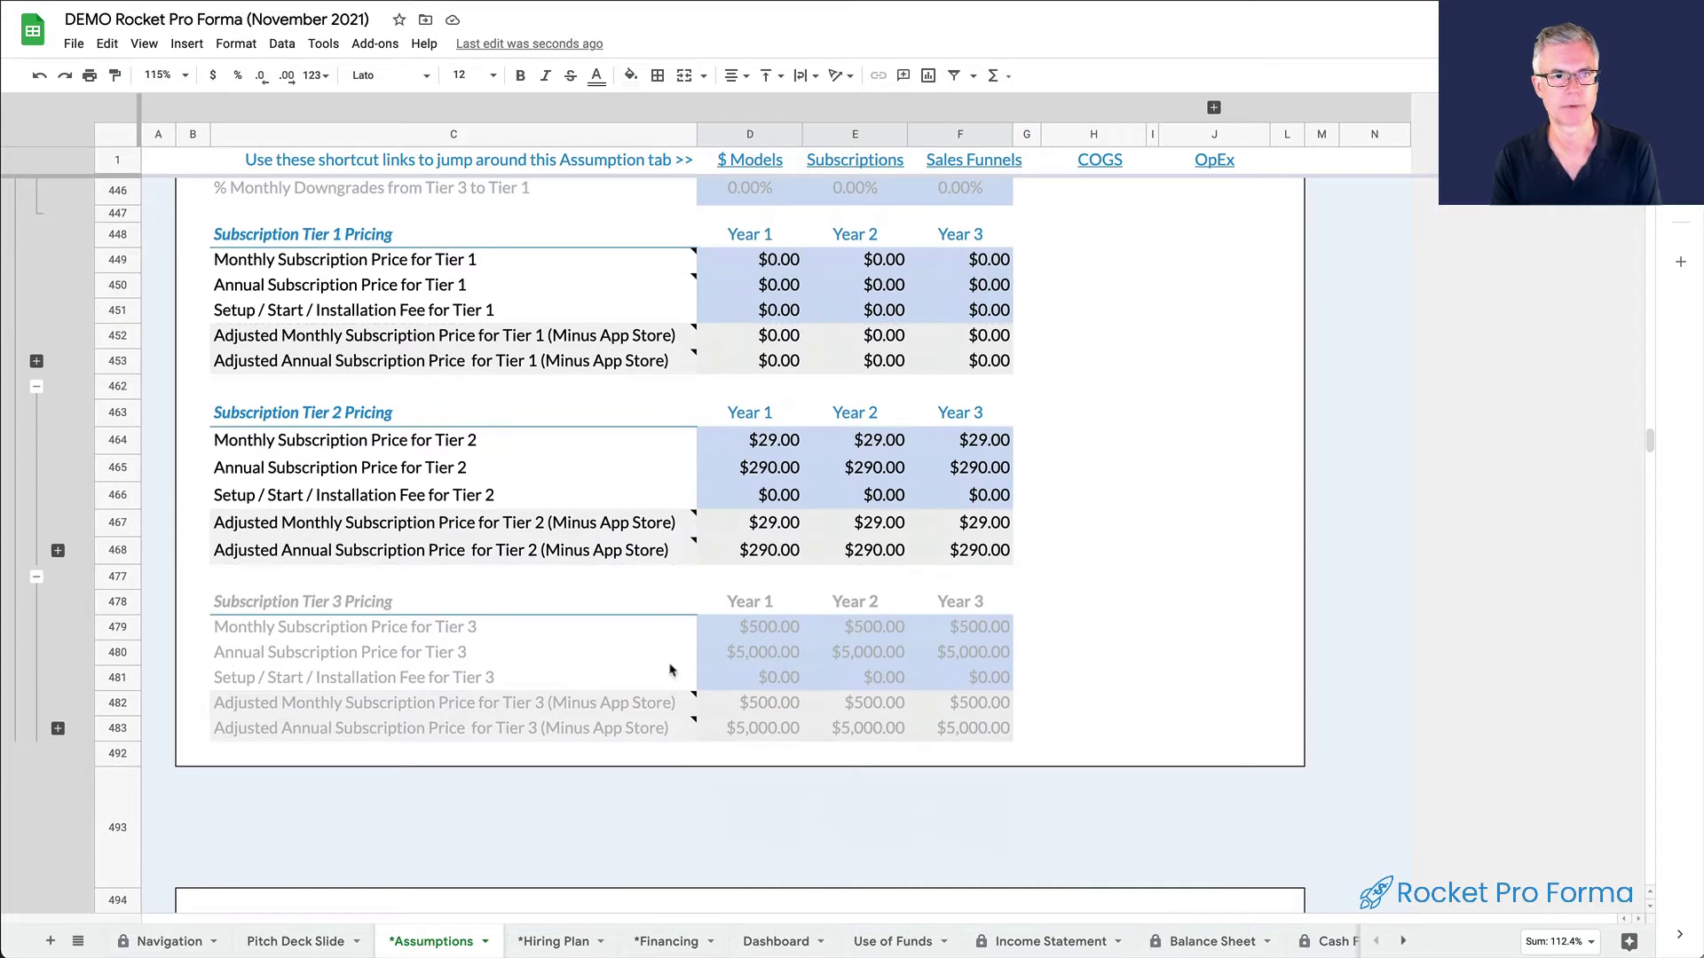
{"action": "scroll", "coordinate": [1029, 613], "scroll_direction": "up", "scroll_amount": 2}
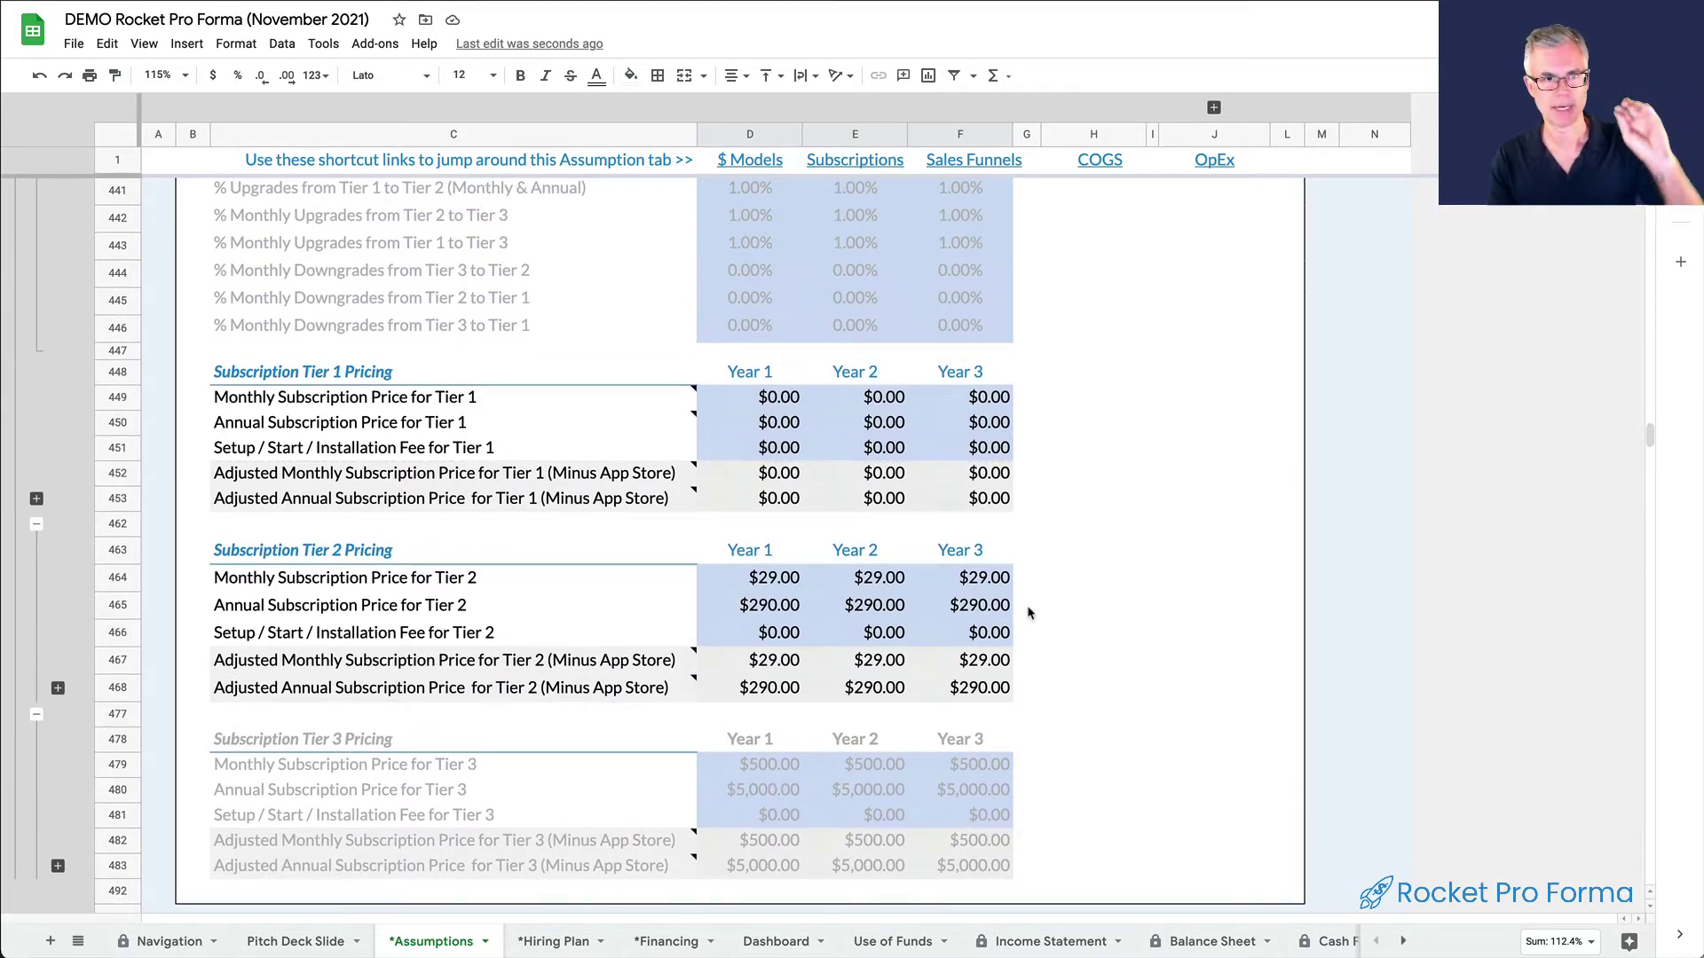
In Top-Down Sales Targets, set the first-month starting sales to 100
{"action": "left_click", "coordinate": [981, 167]}
{"action": "left_click", "coordinate": [1029, 218]}
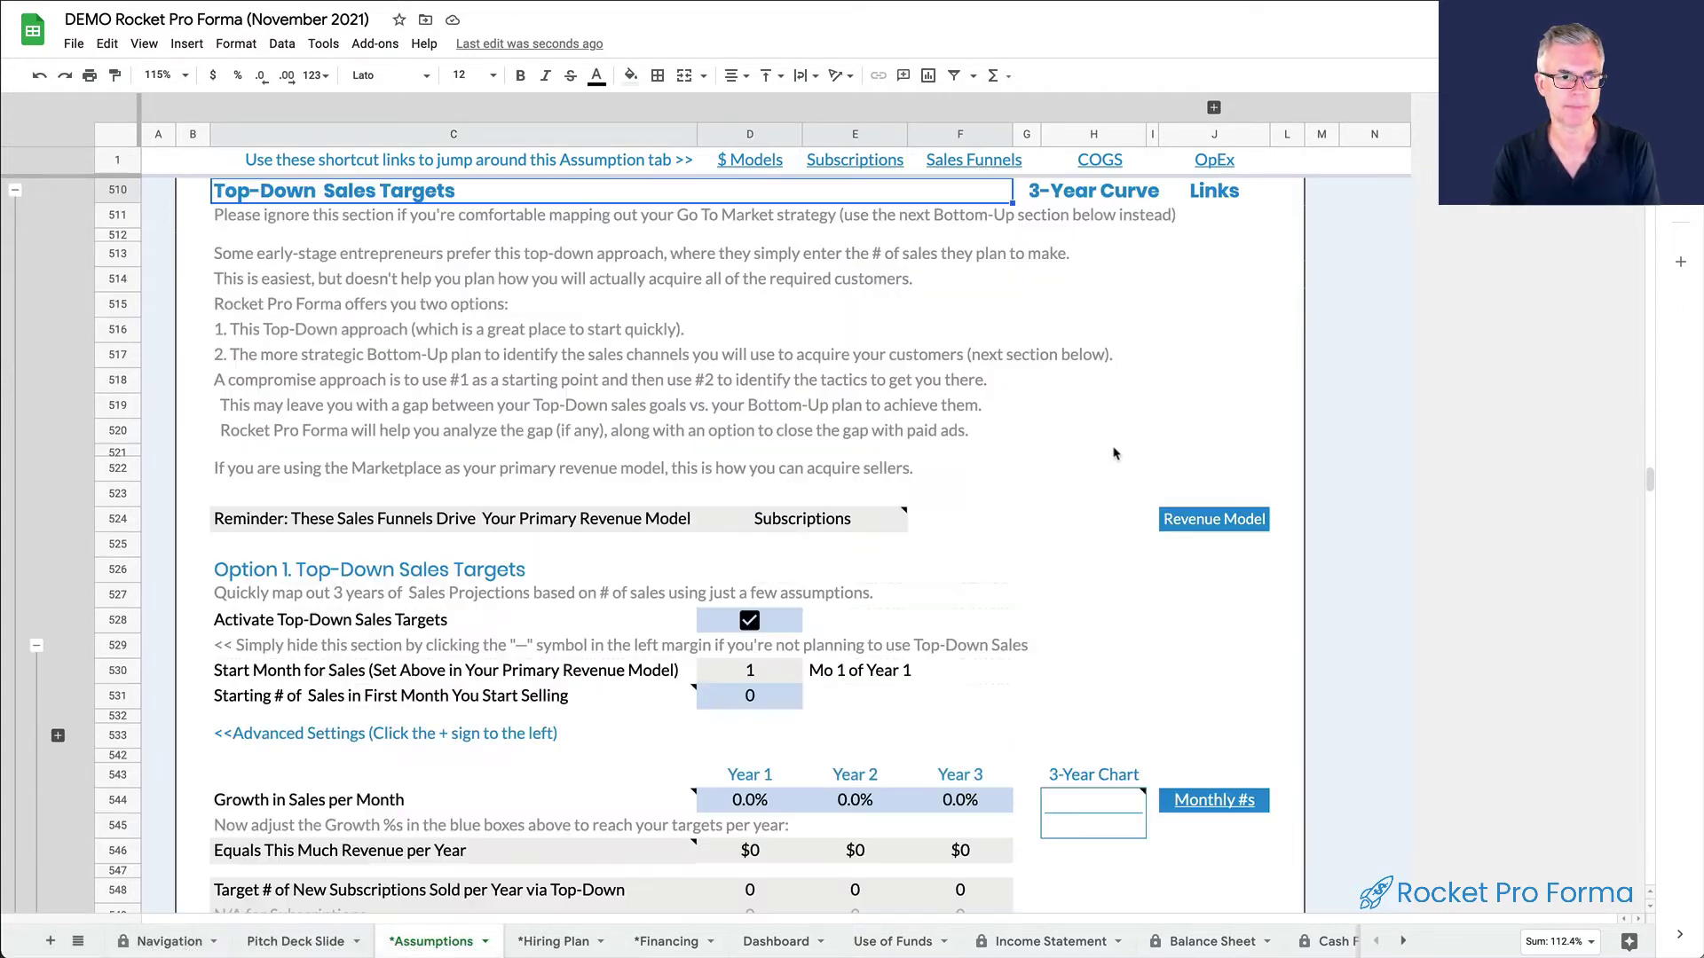
{"action": "scroll", "coordinate": [1062, 541], "scroll_direction": "down", "scroll_amount": 2}
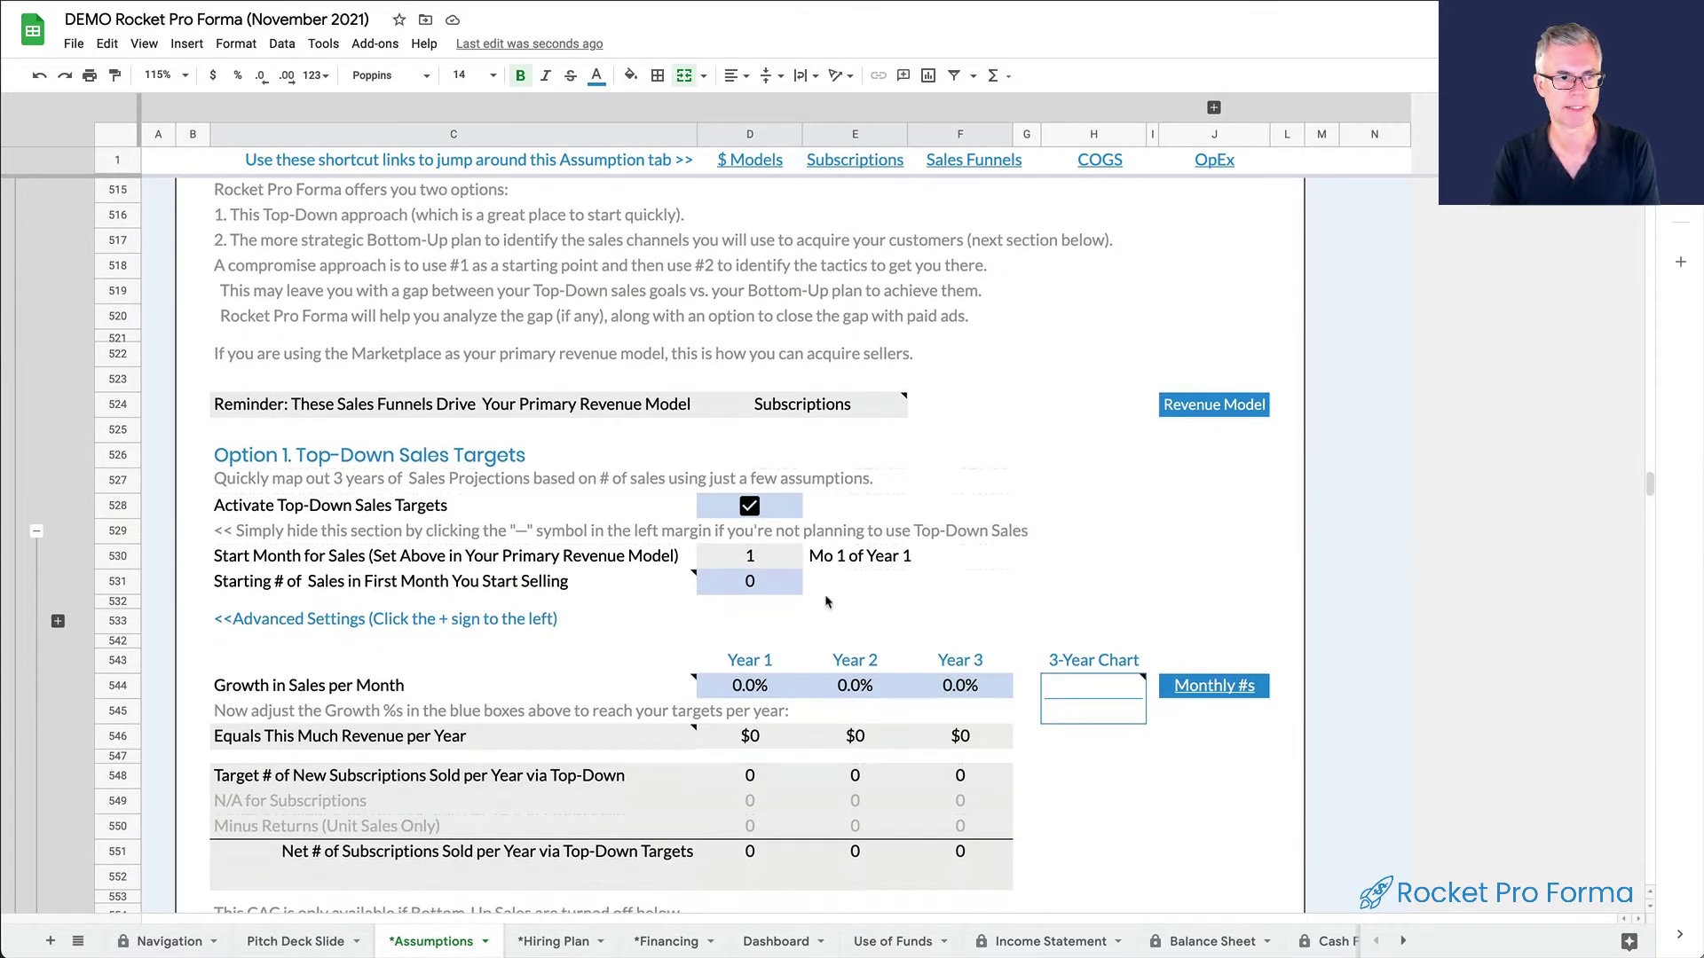
{"action": "scroll", "coordinate": [981, 597], "scroll_direction": "down", "scroll_amount": 1}
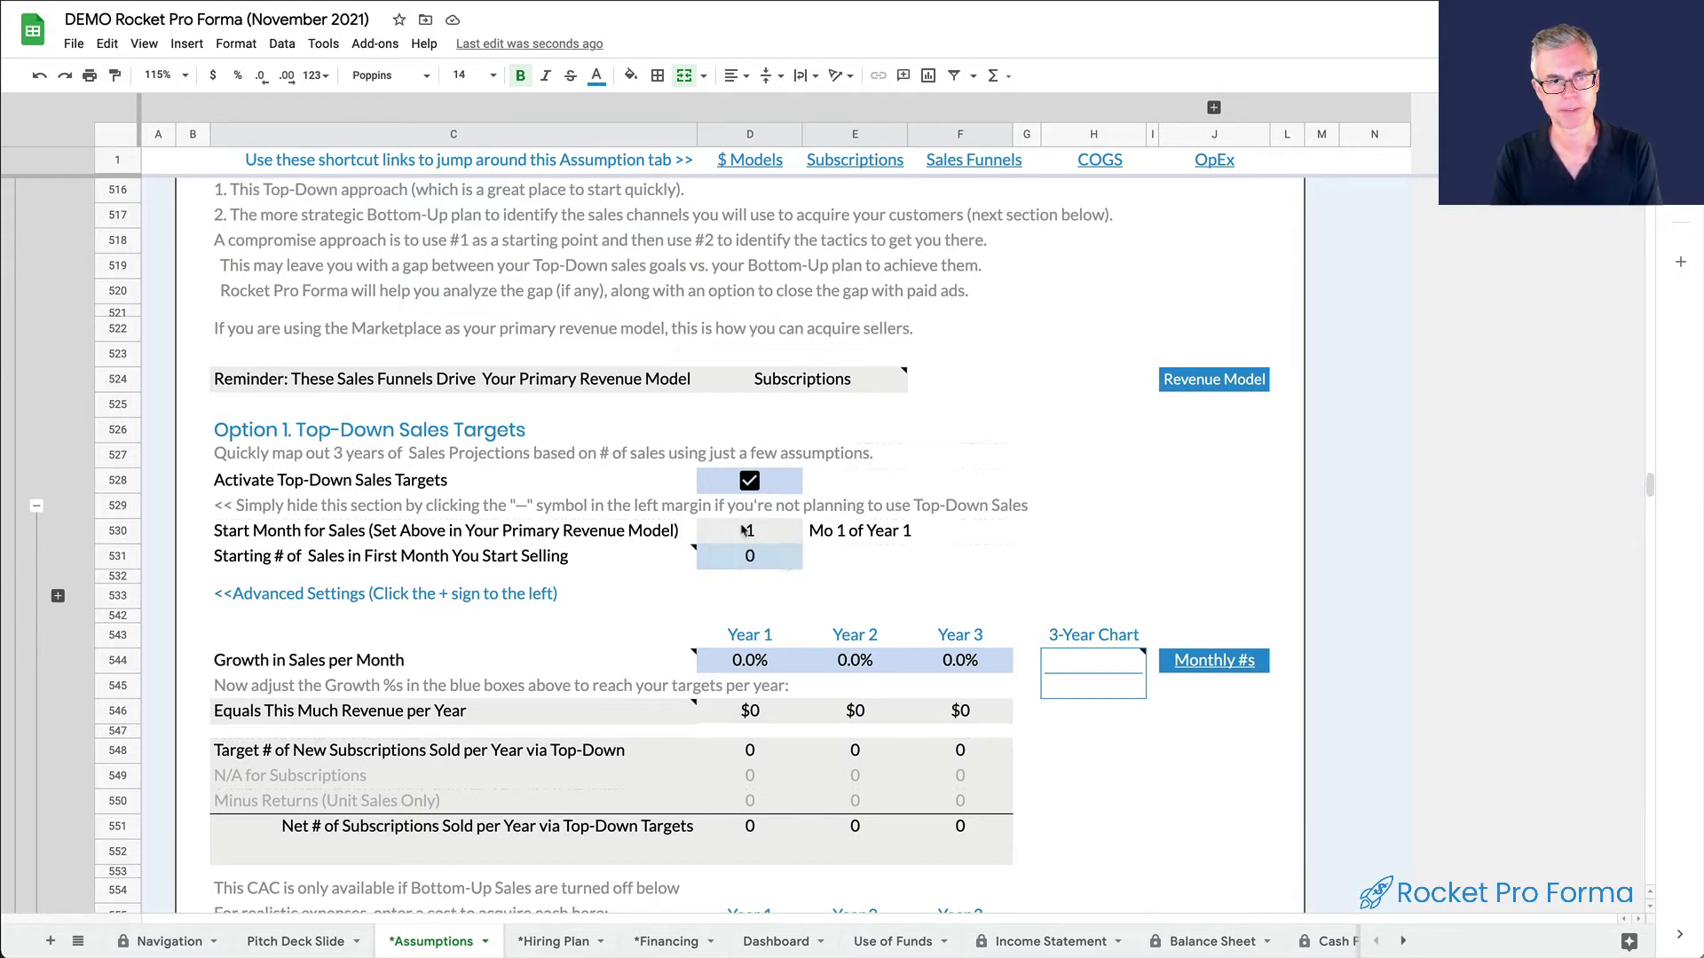
{"action": "left_click", "coordinate": [771, 565]}
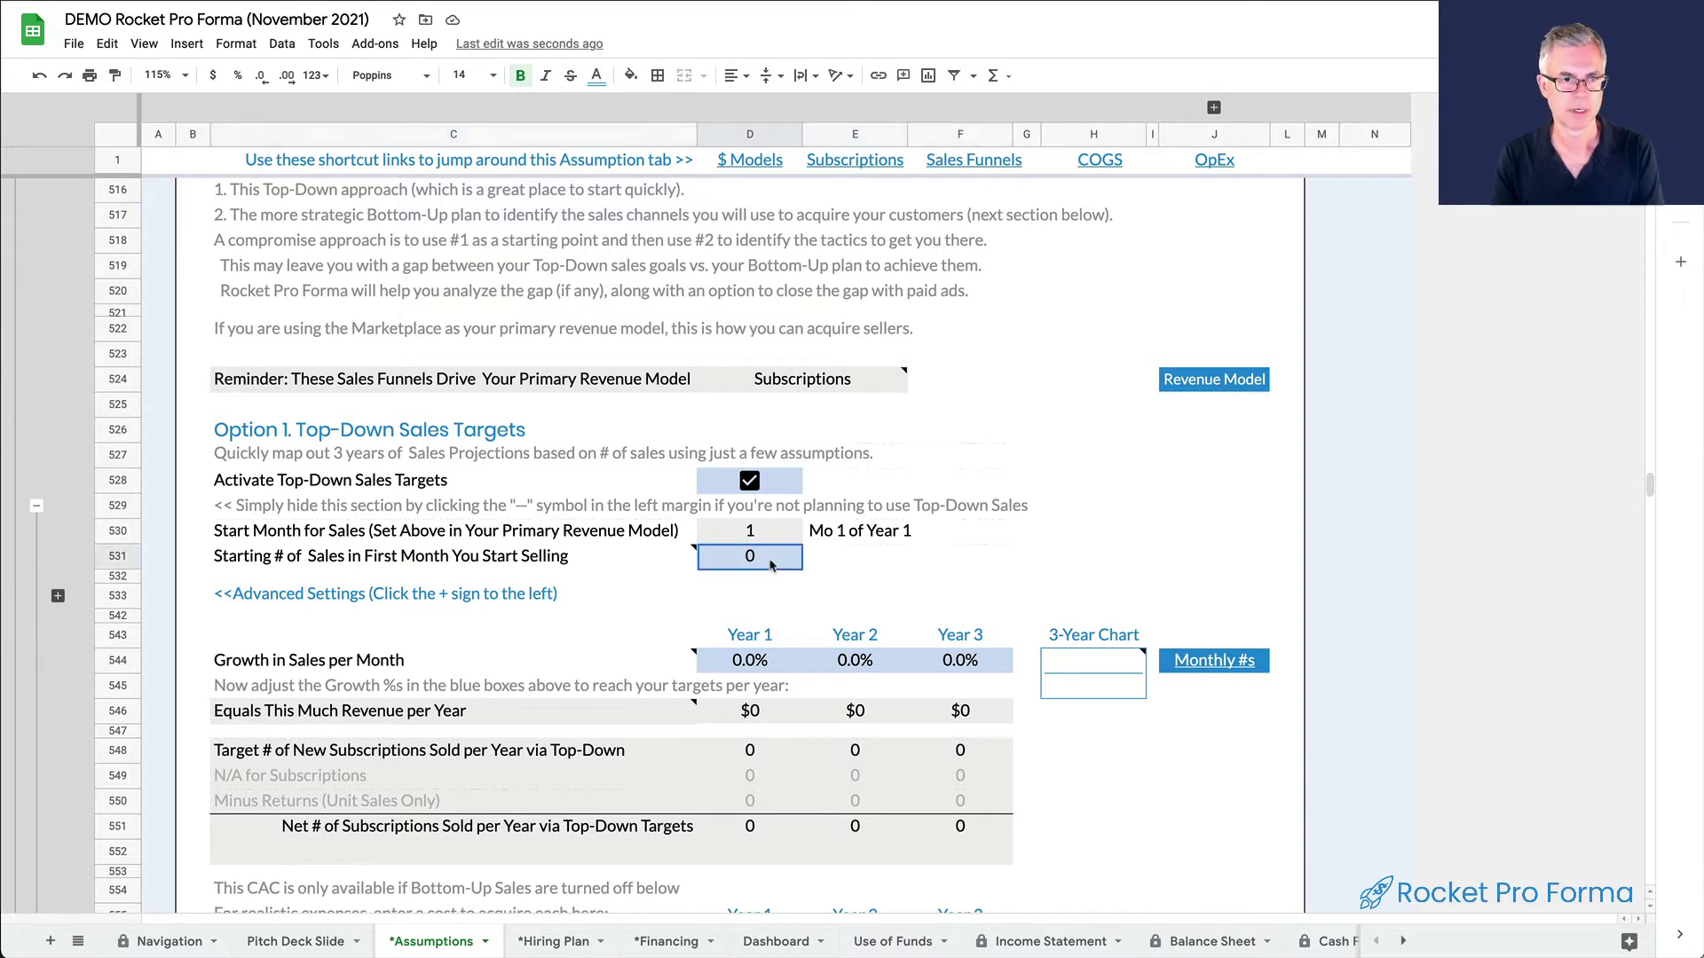
{"action": "type", "text": "100"}
{"action": "key", "text": "Return"}
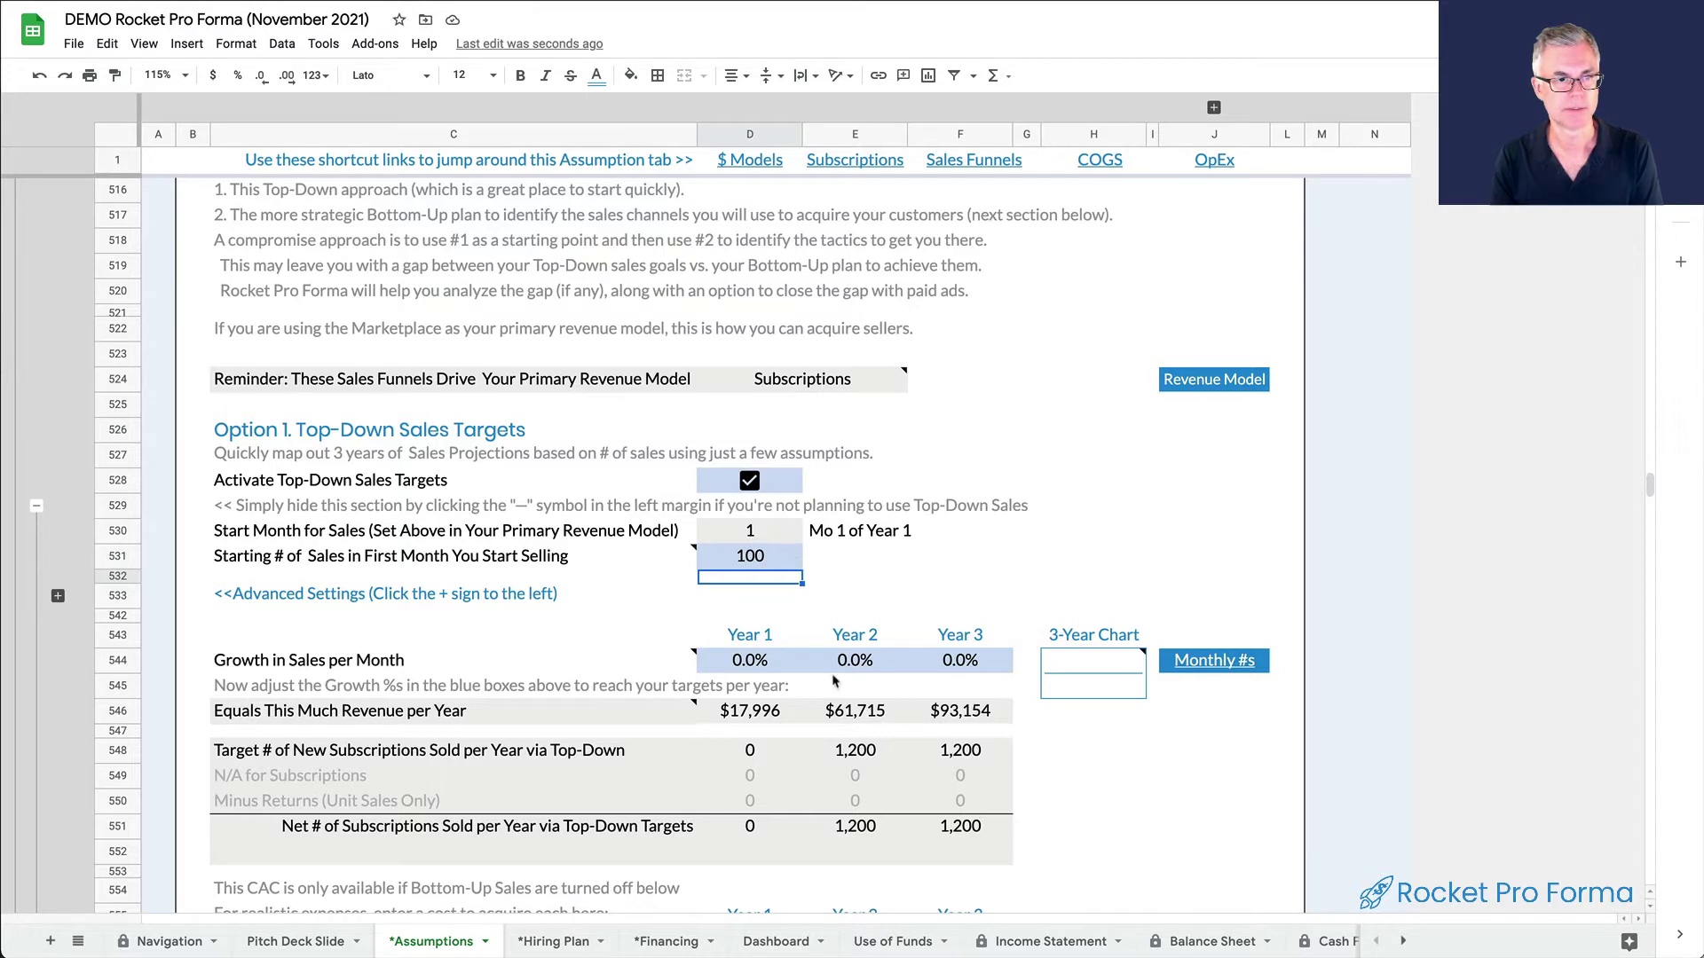
Review the Year 1 subscription target against the Year 1 monthly growth rate
{"action": "left_click", "coordinate": [765, 753]}
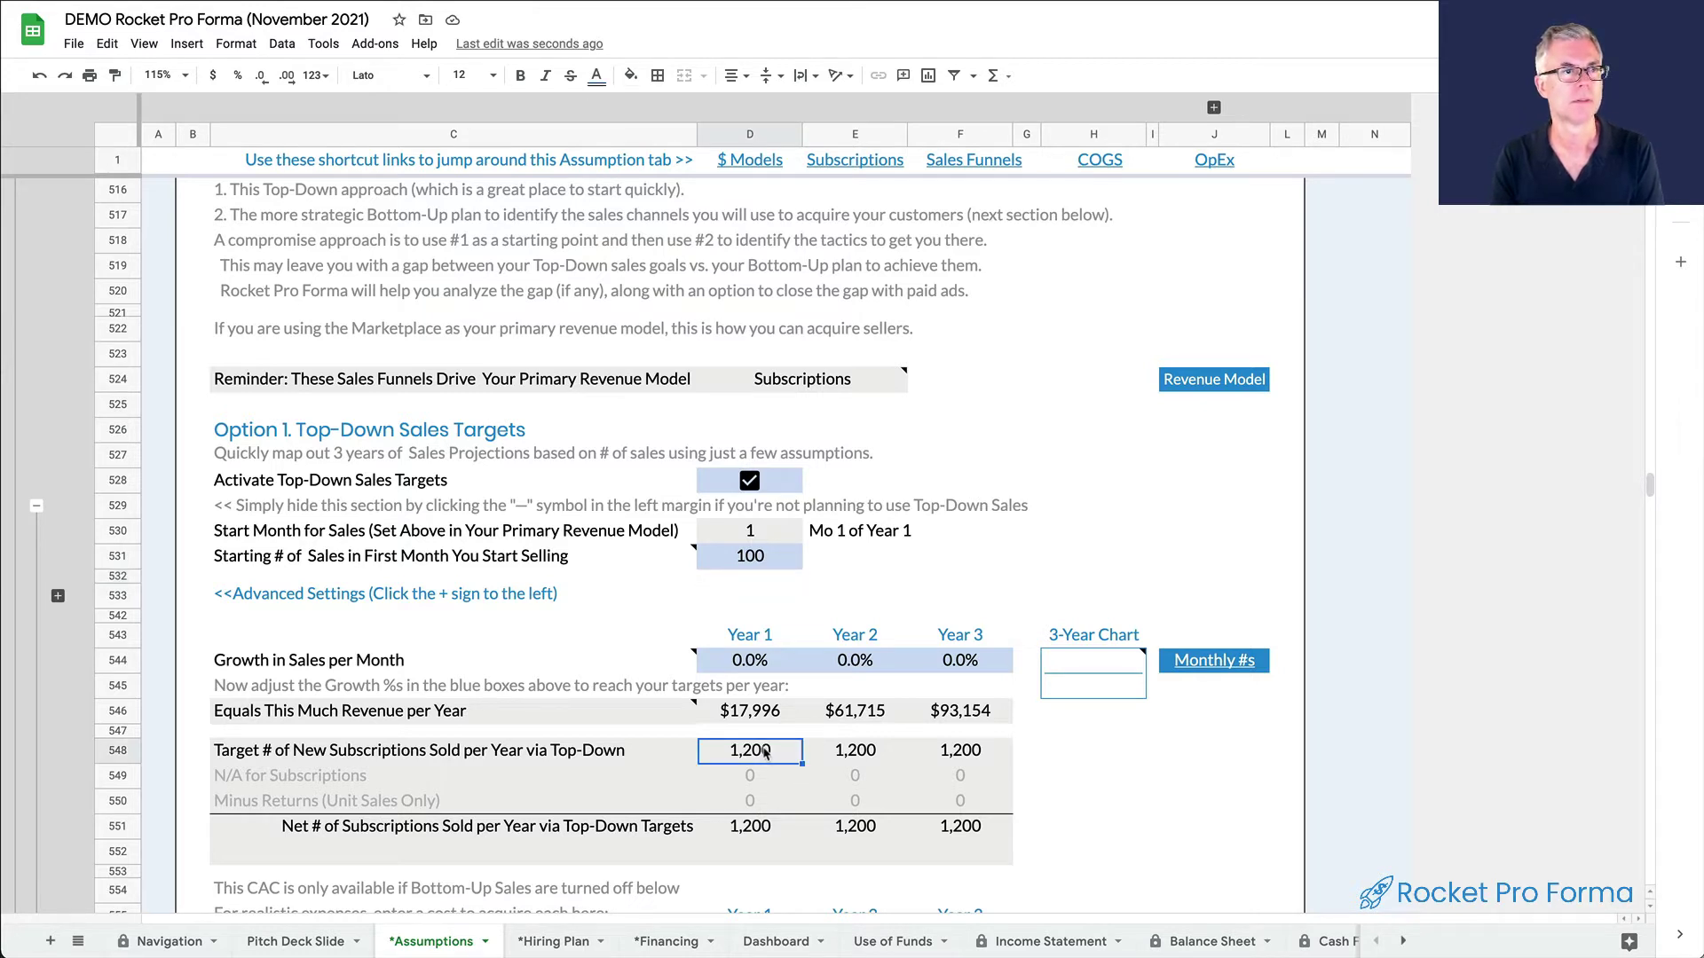
{"action": "left_click", "coordinate": [756, 654]}
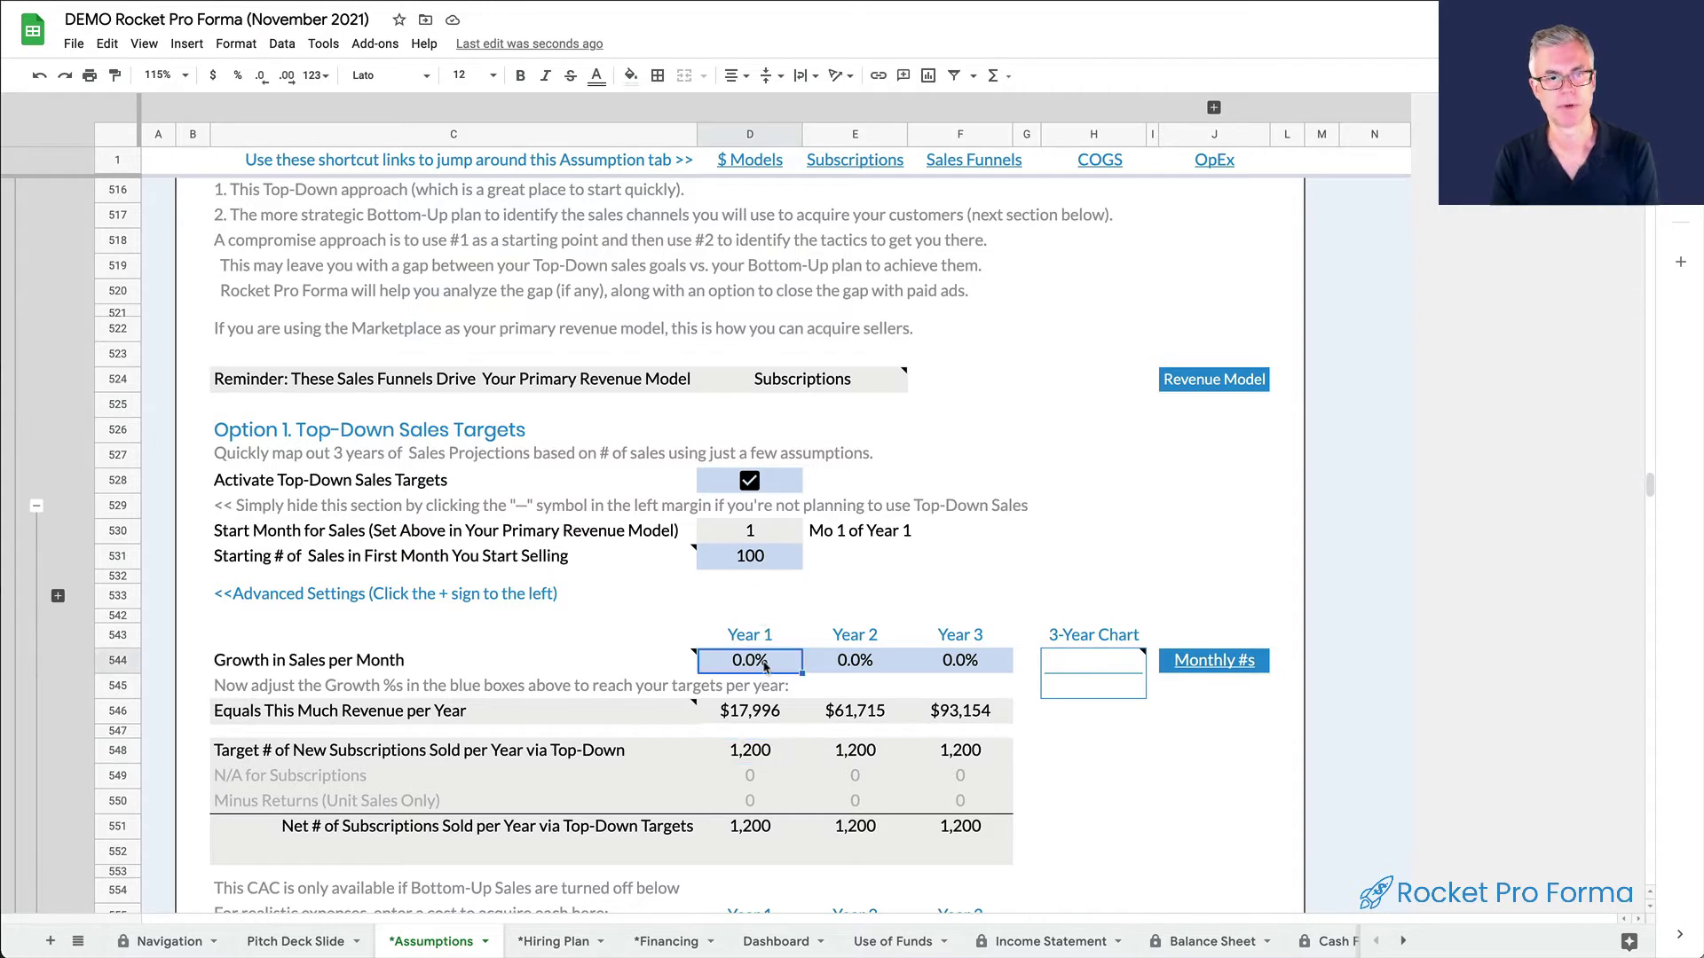
{"action": "left_click", "coordinate": [755, 752]}
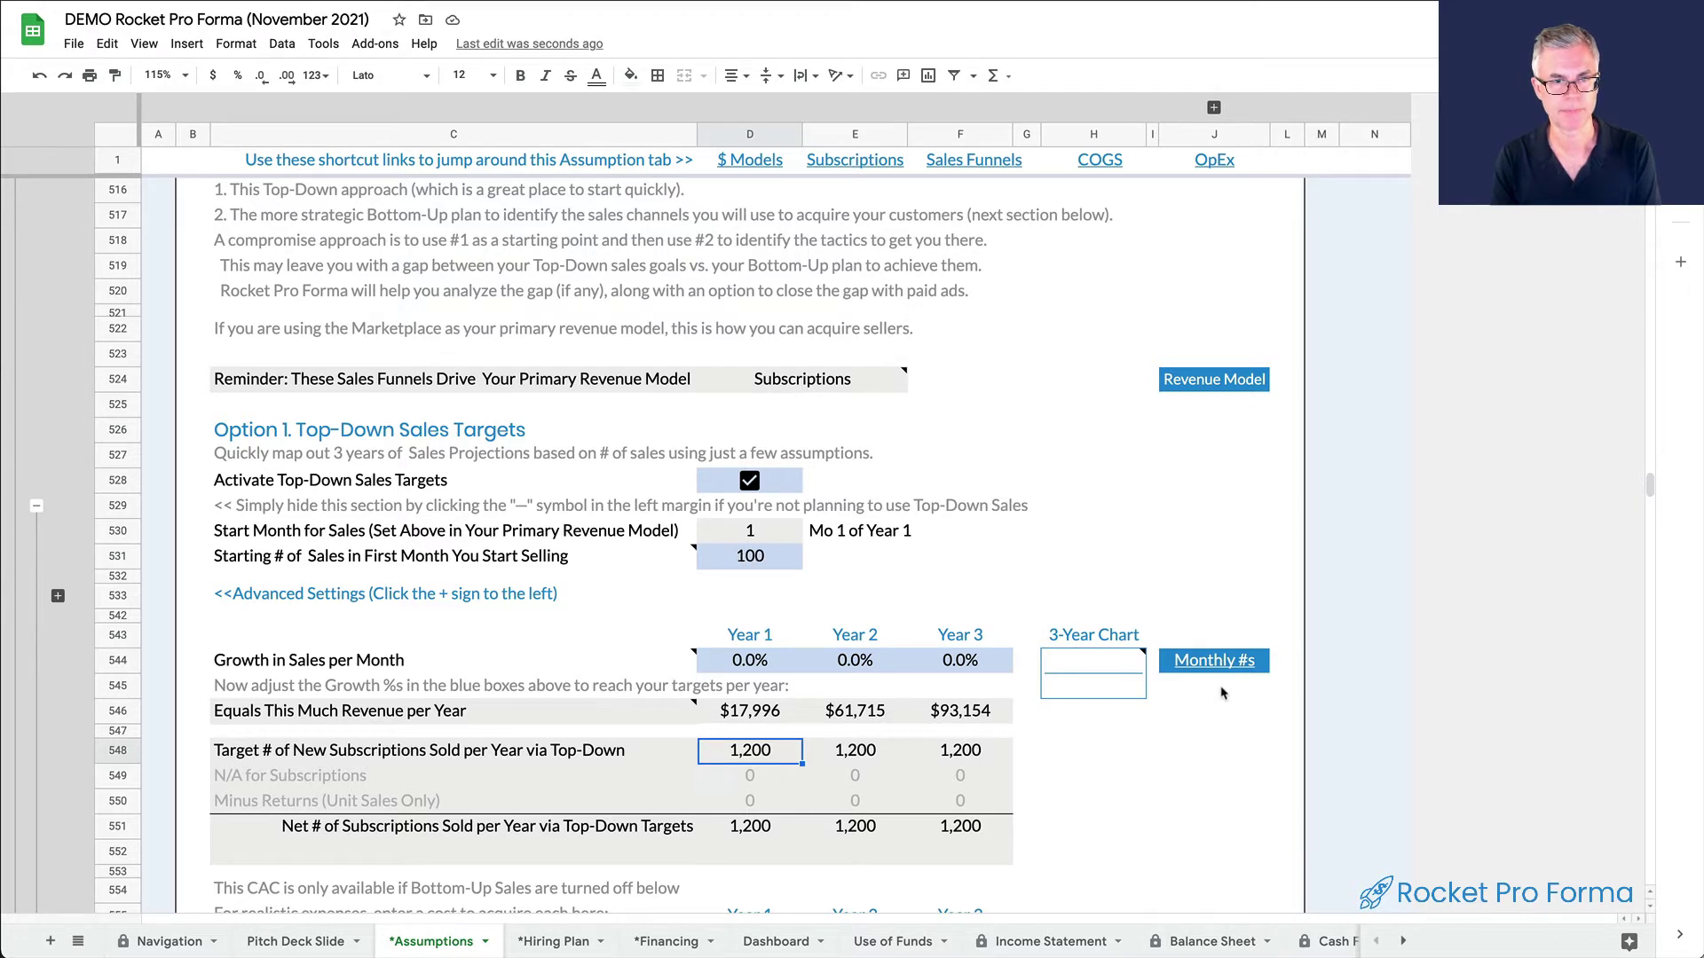
{"action": "mouse_move", "coordinate": [1220, 665]}
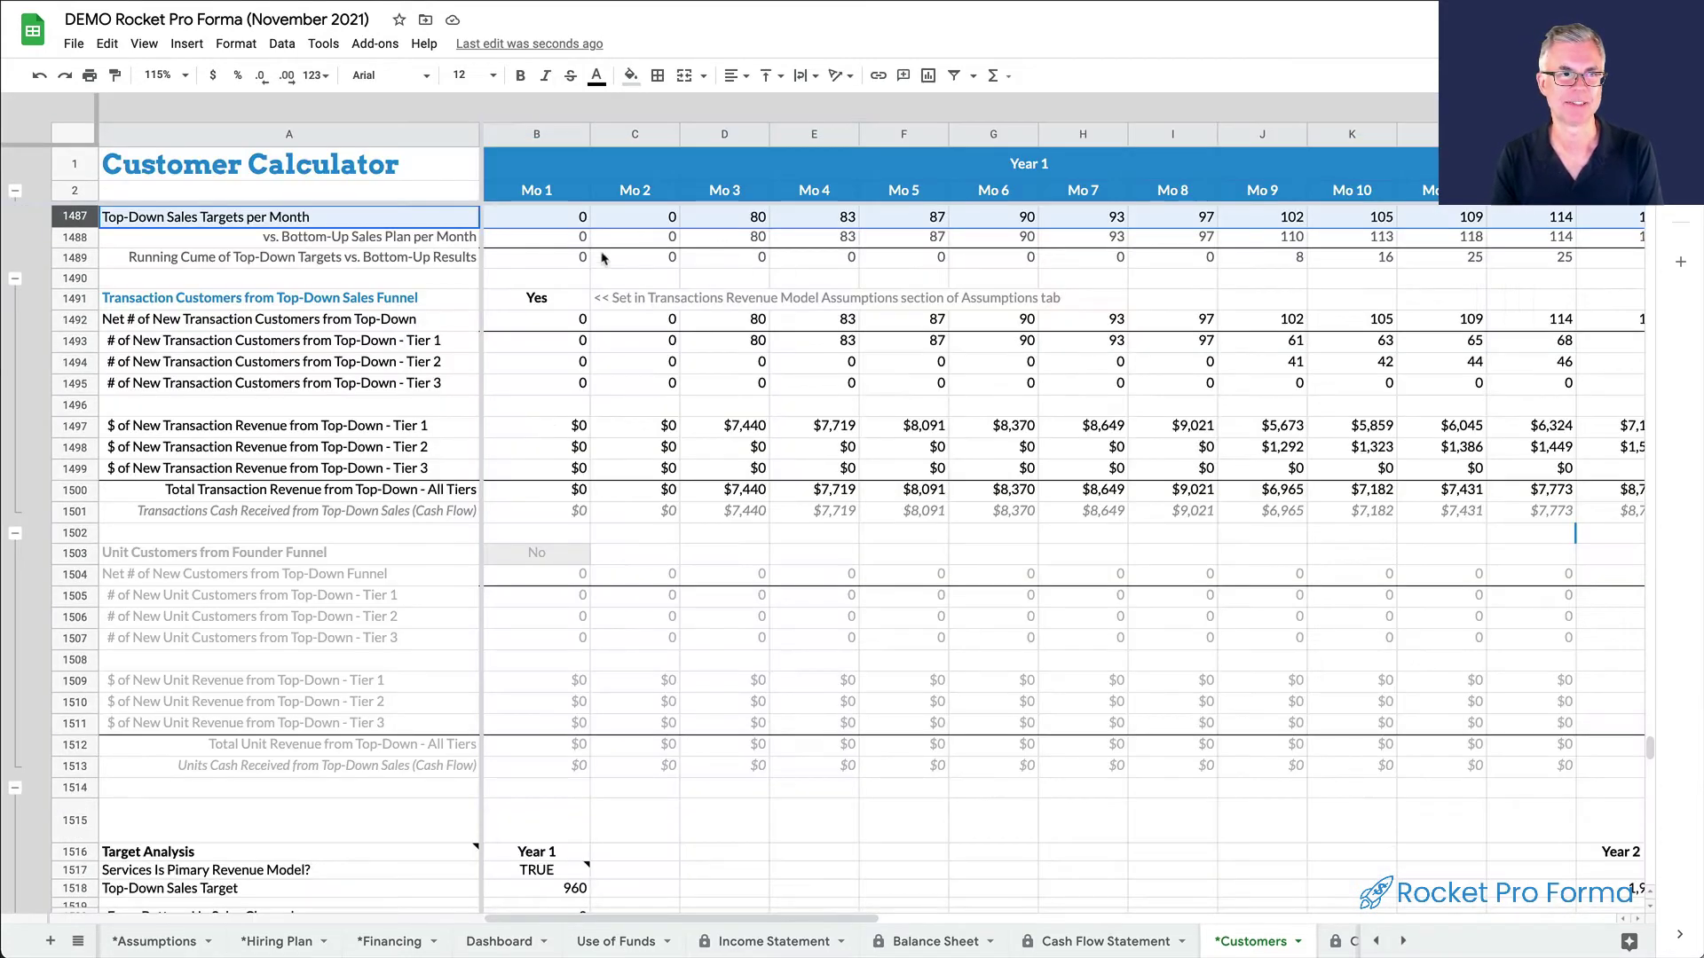
{"action": "scroll", "coordinate": [857, 271], "scroll_direction": "up", "scroll_amount": 3}
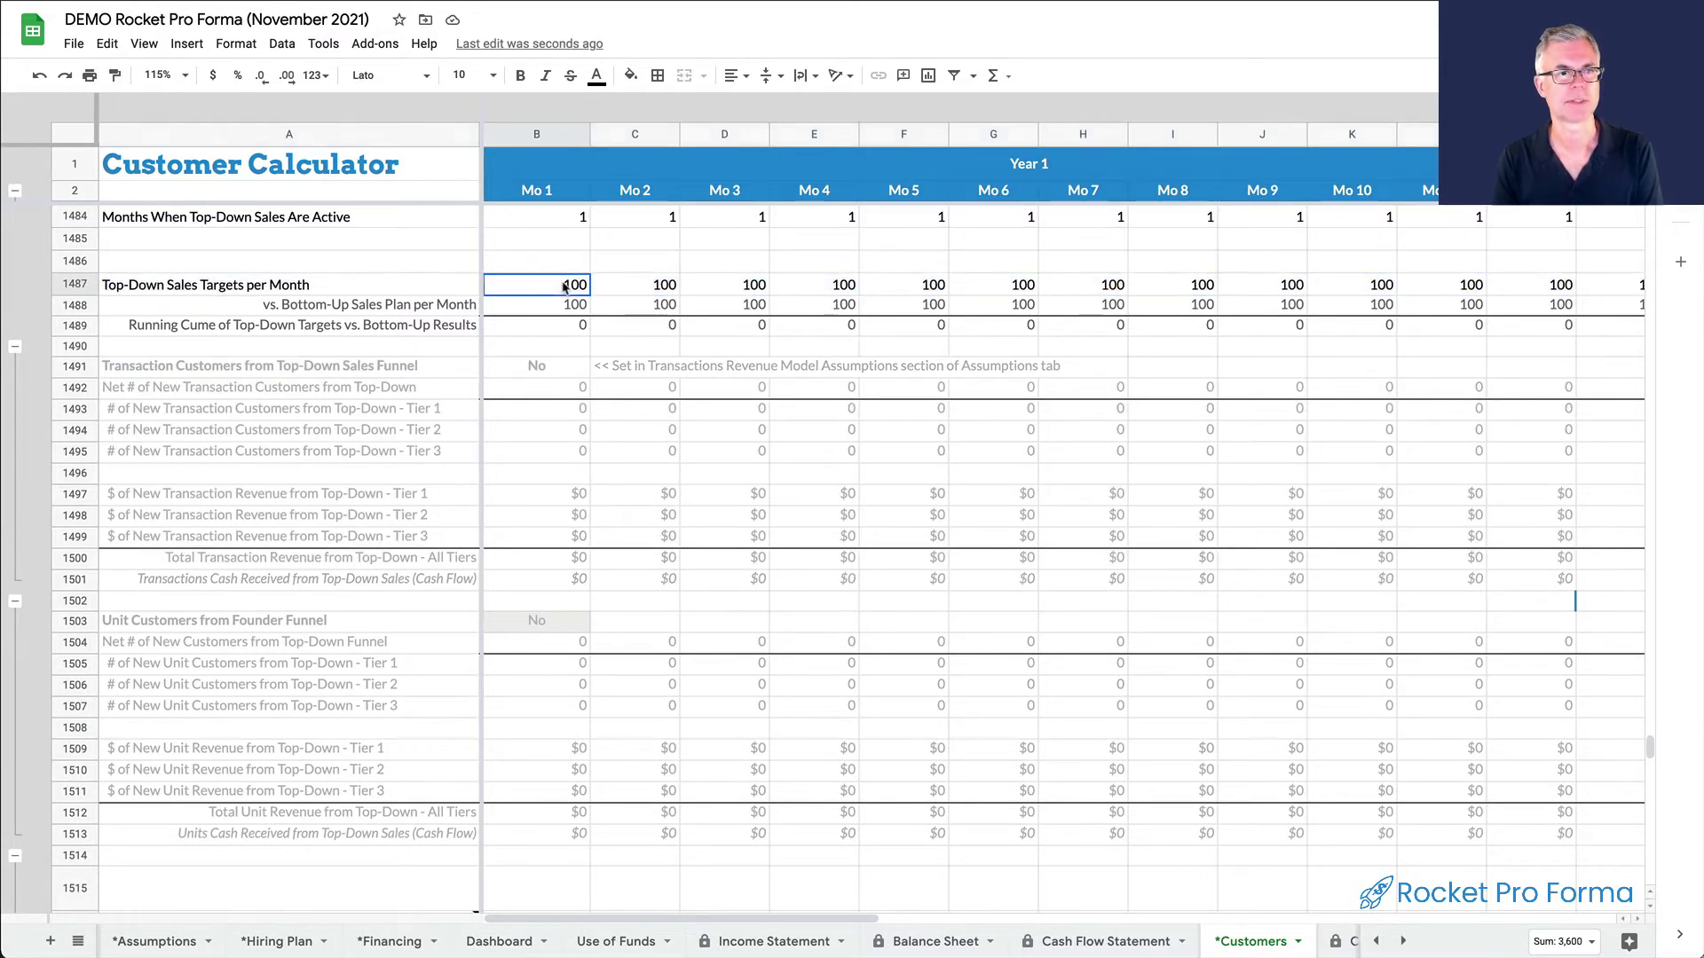
{"action": "key", "text": "Right"}
{"action": "key", "text": "Right"}
{"action": "key", "text": "Right"}
{"action": "key", "text": "Right"}
{"action": "key", "text": "Right"}
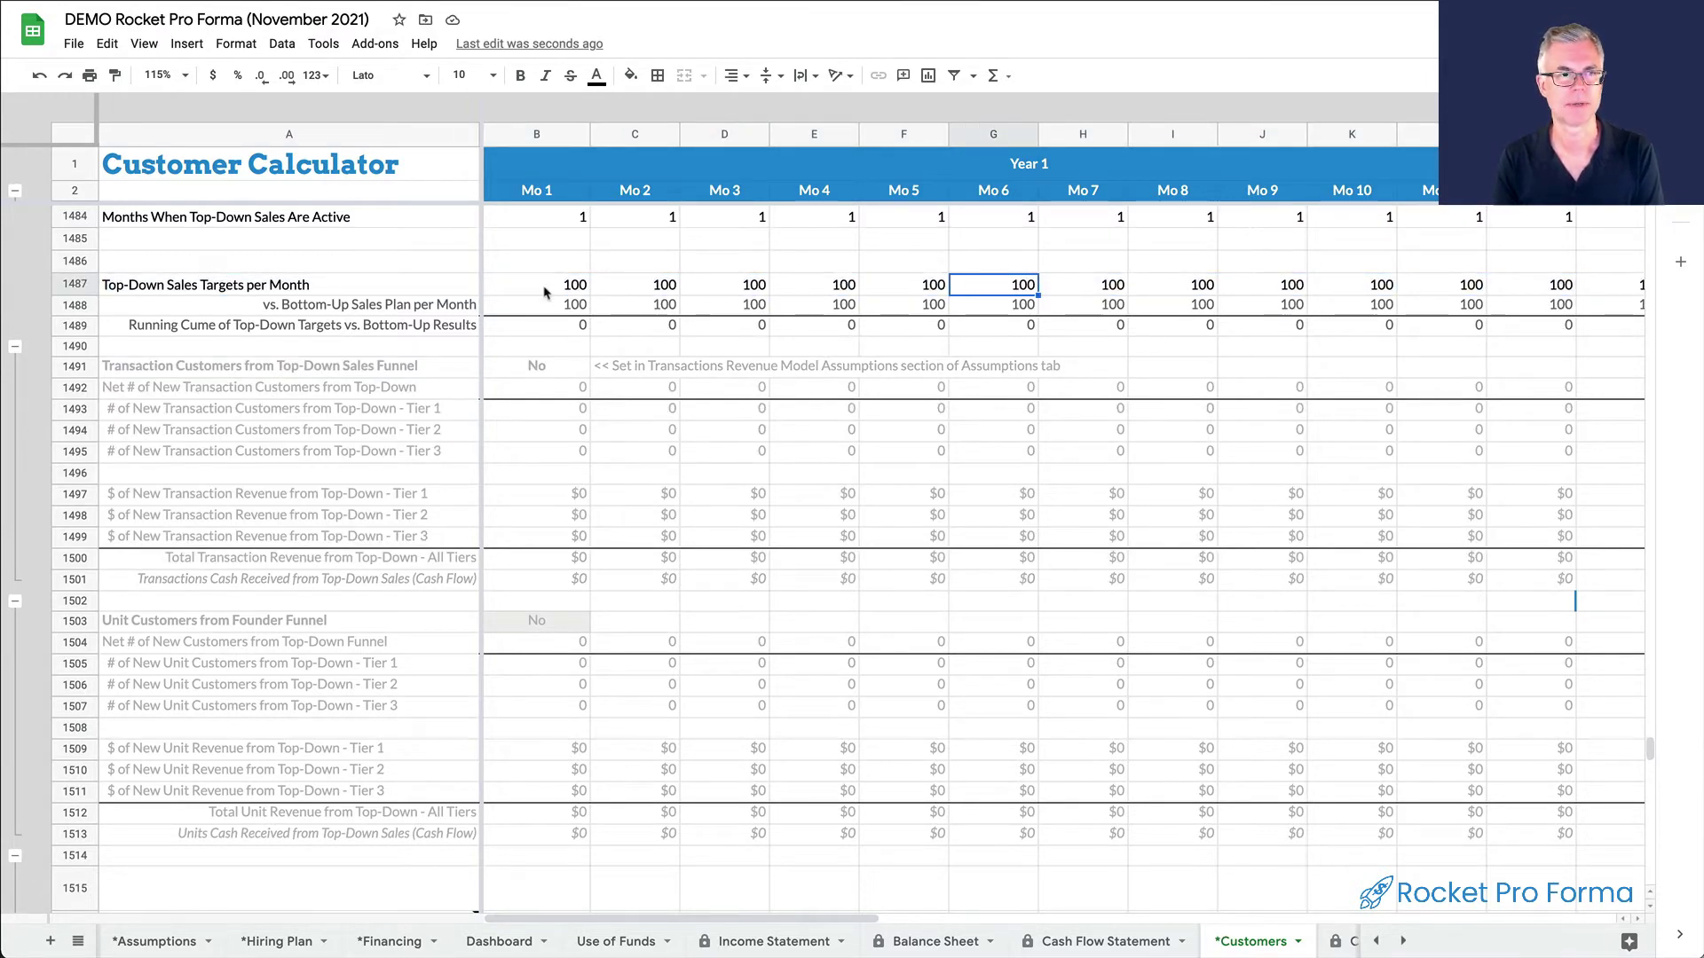
{"action": "left_click_drag", "start_coordinate": [529, 288], "coordinate": [1562, 286]}
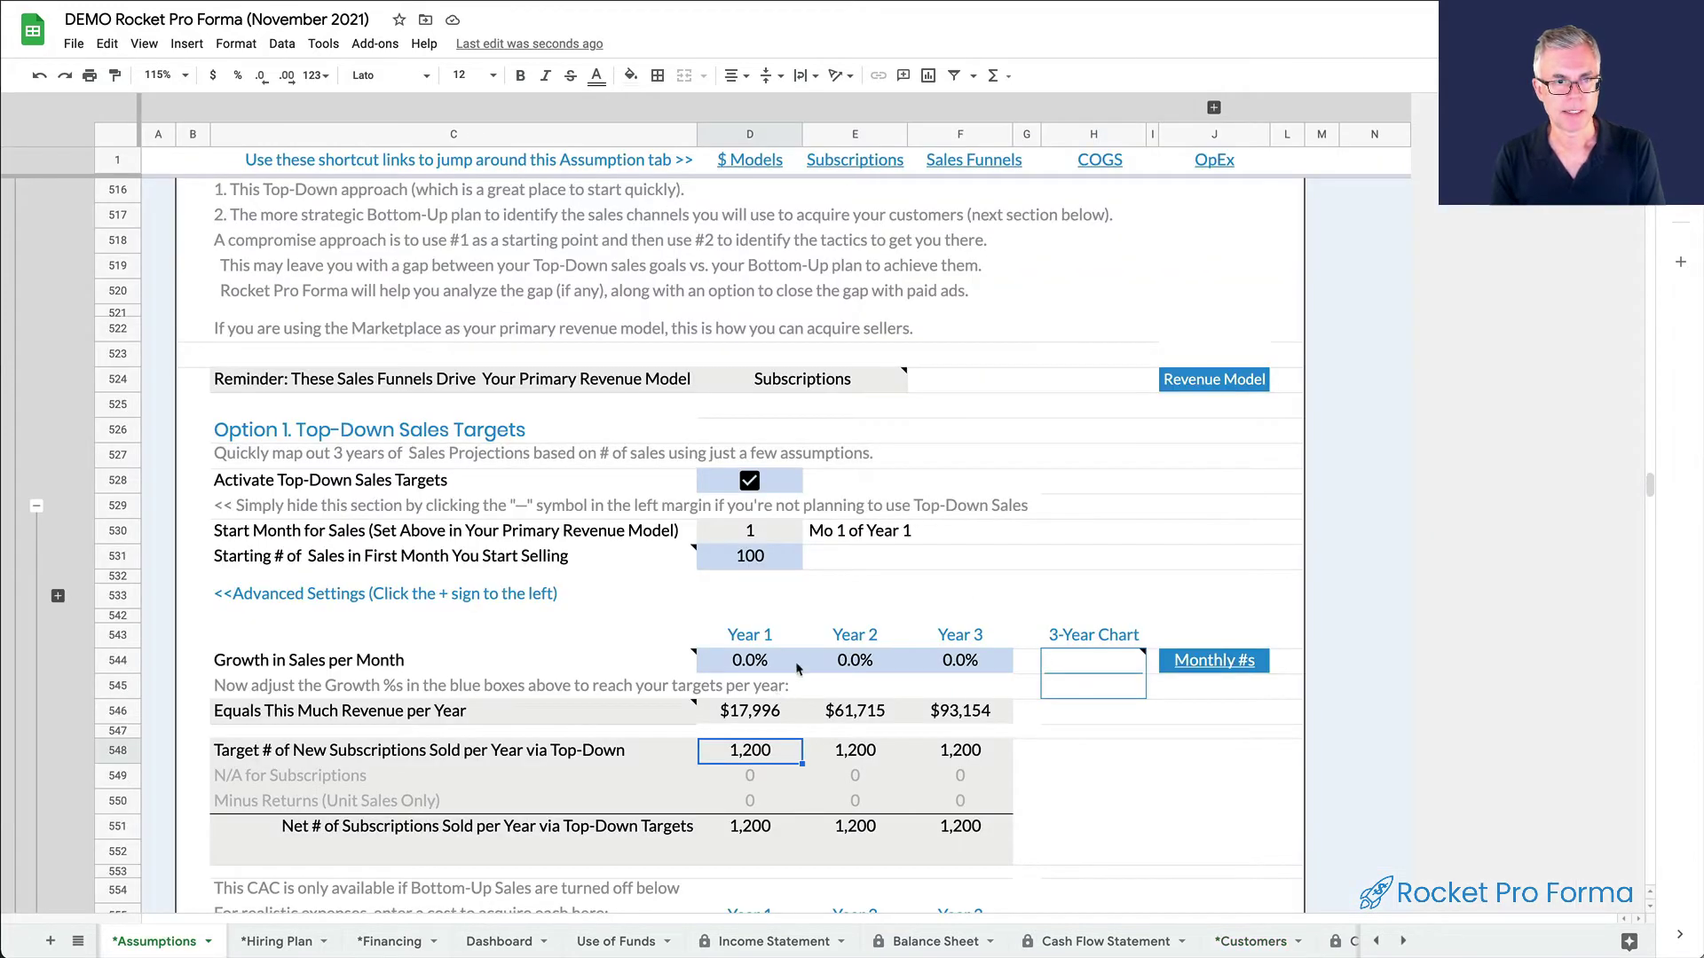
Enter 5% growth in D544, E544 and F544, then select the three yearly subscription targets
{"action": "left_click", "coordinate": [756, 666]}
{"action": "type", "text": "5"}
{"action": "key", "text": "Return"}
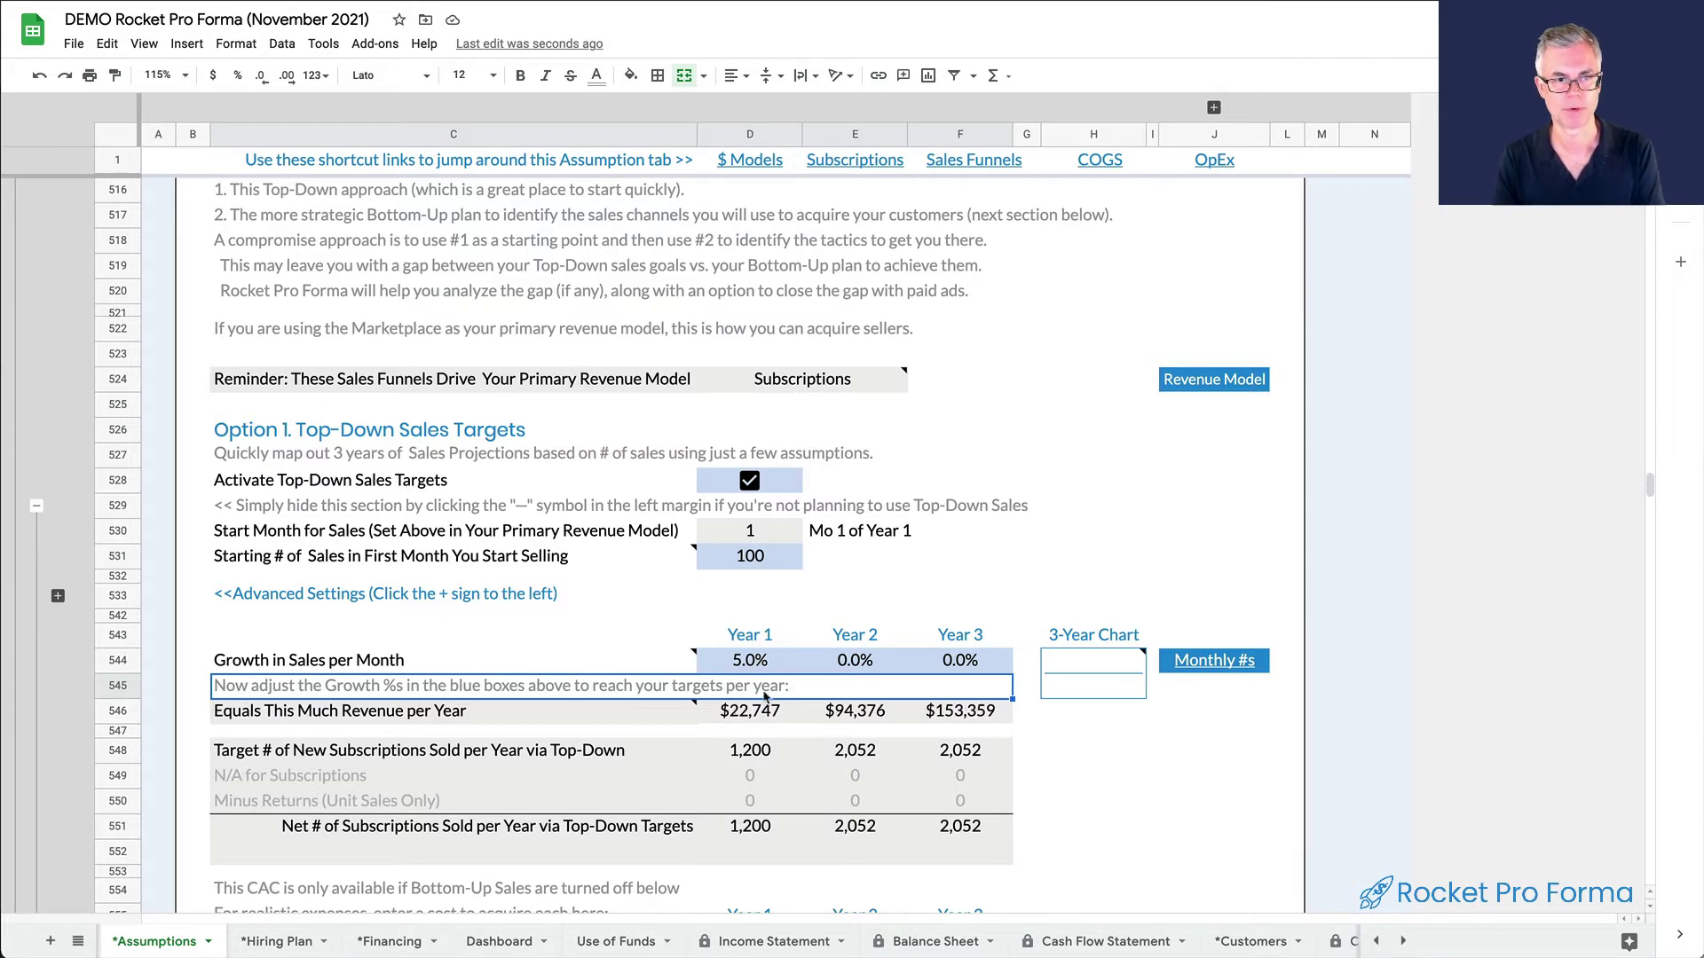
{"action": "left_click", "coordinate": [741, 754]}
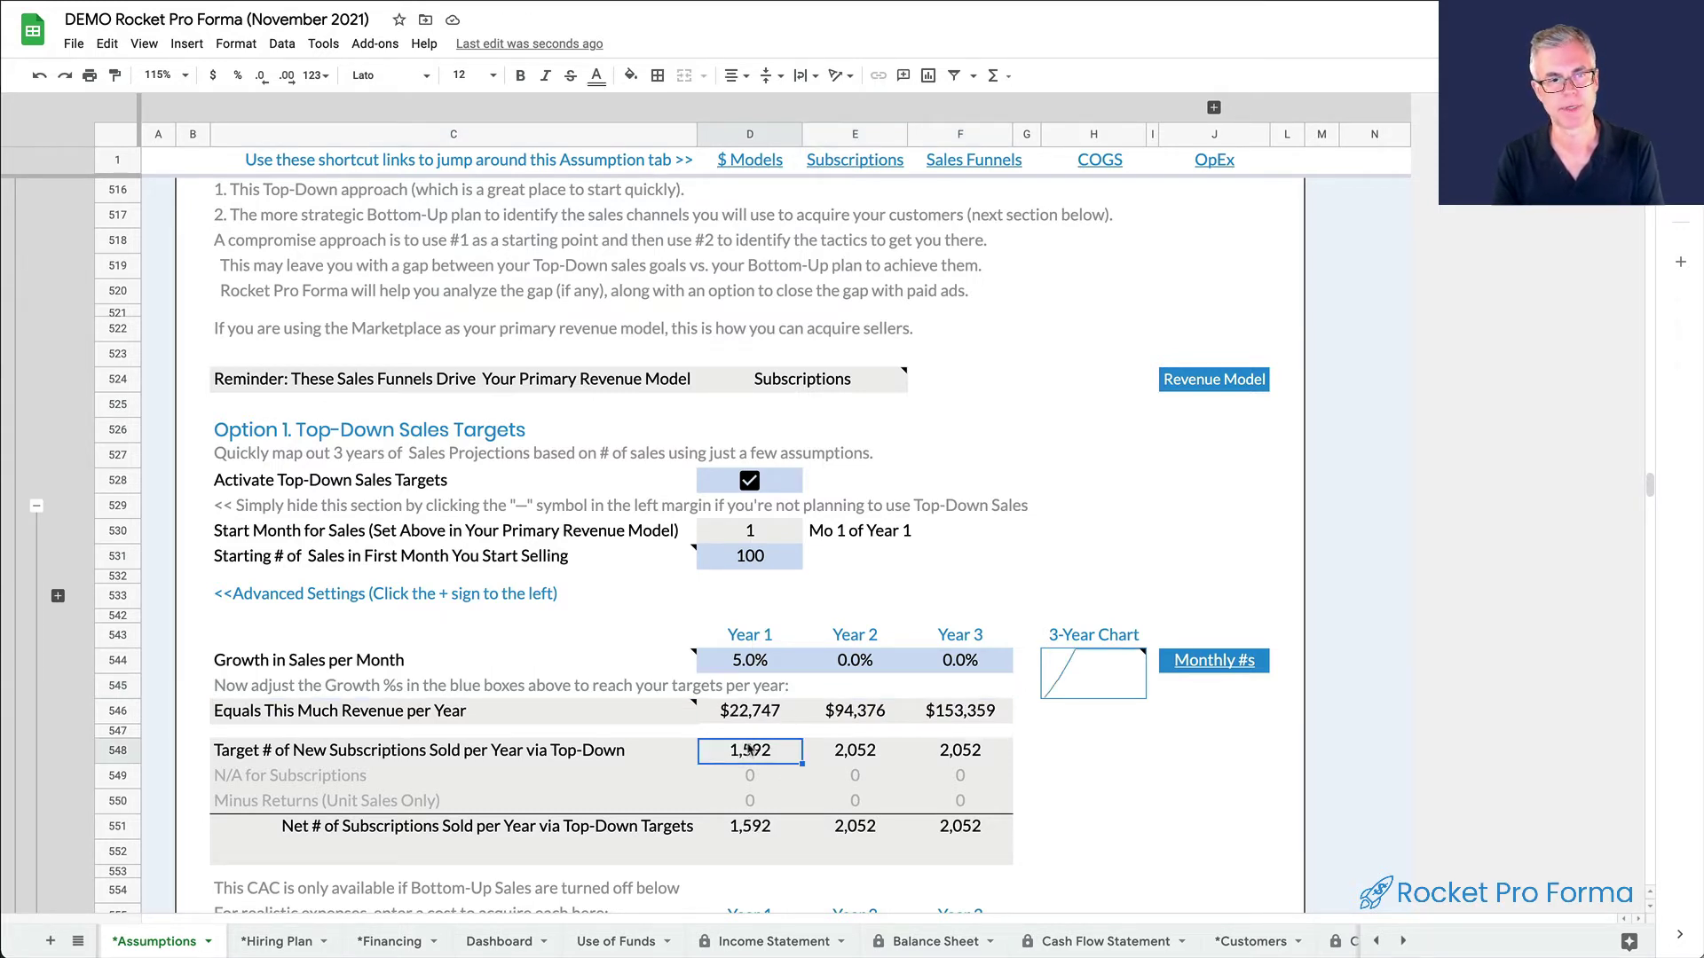
{"action": "left_click", "coordinate": [855, 664]}
{"action": "type", "text": "5"}
{"action": "key", "text": "Tab"}
{"action": "type", "text": "5"}
{"action": "key", "text": "Tab"}
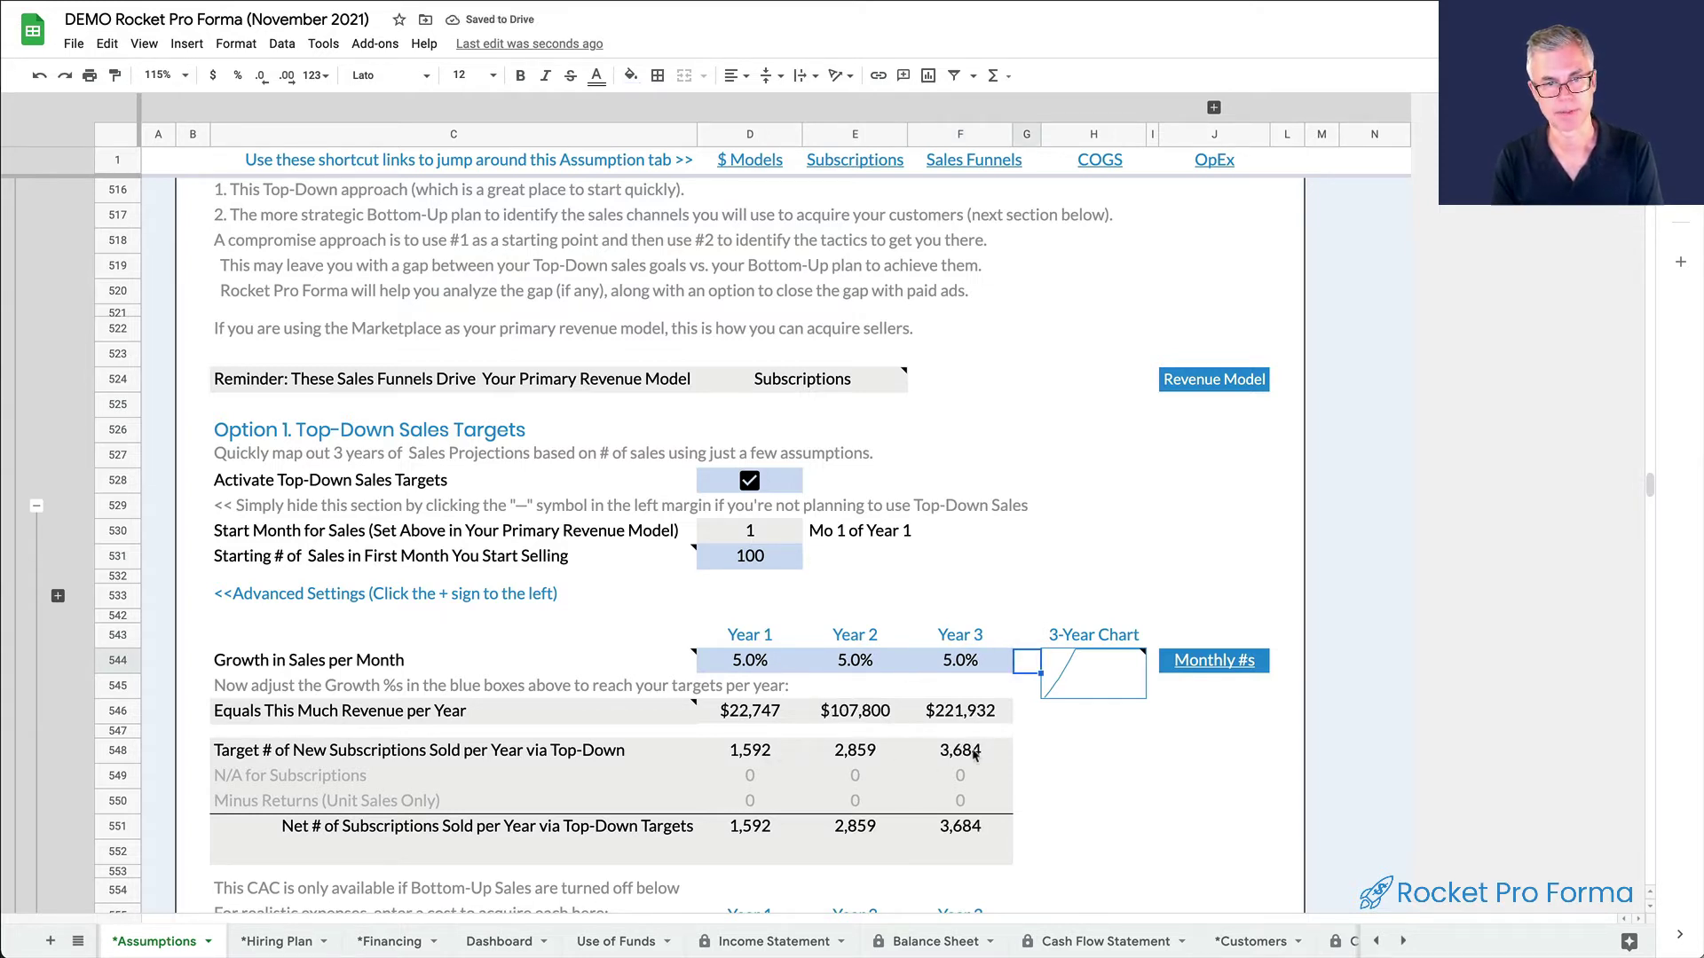
{"action": "left_click_drag", "start_coordinate": [958, 751], "coordinate": [750, 751]}
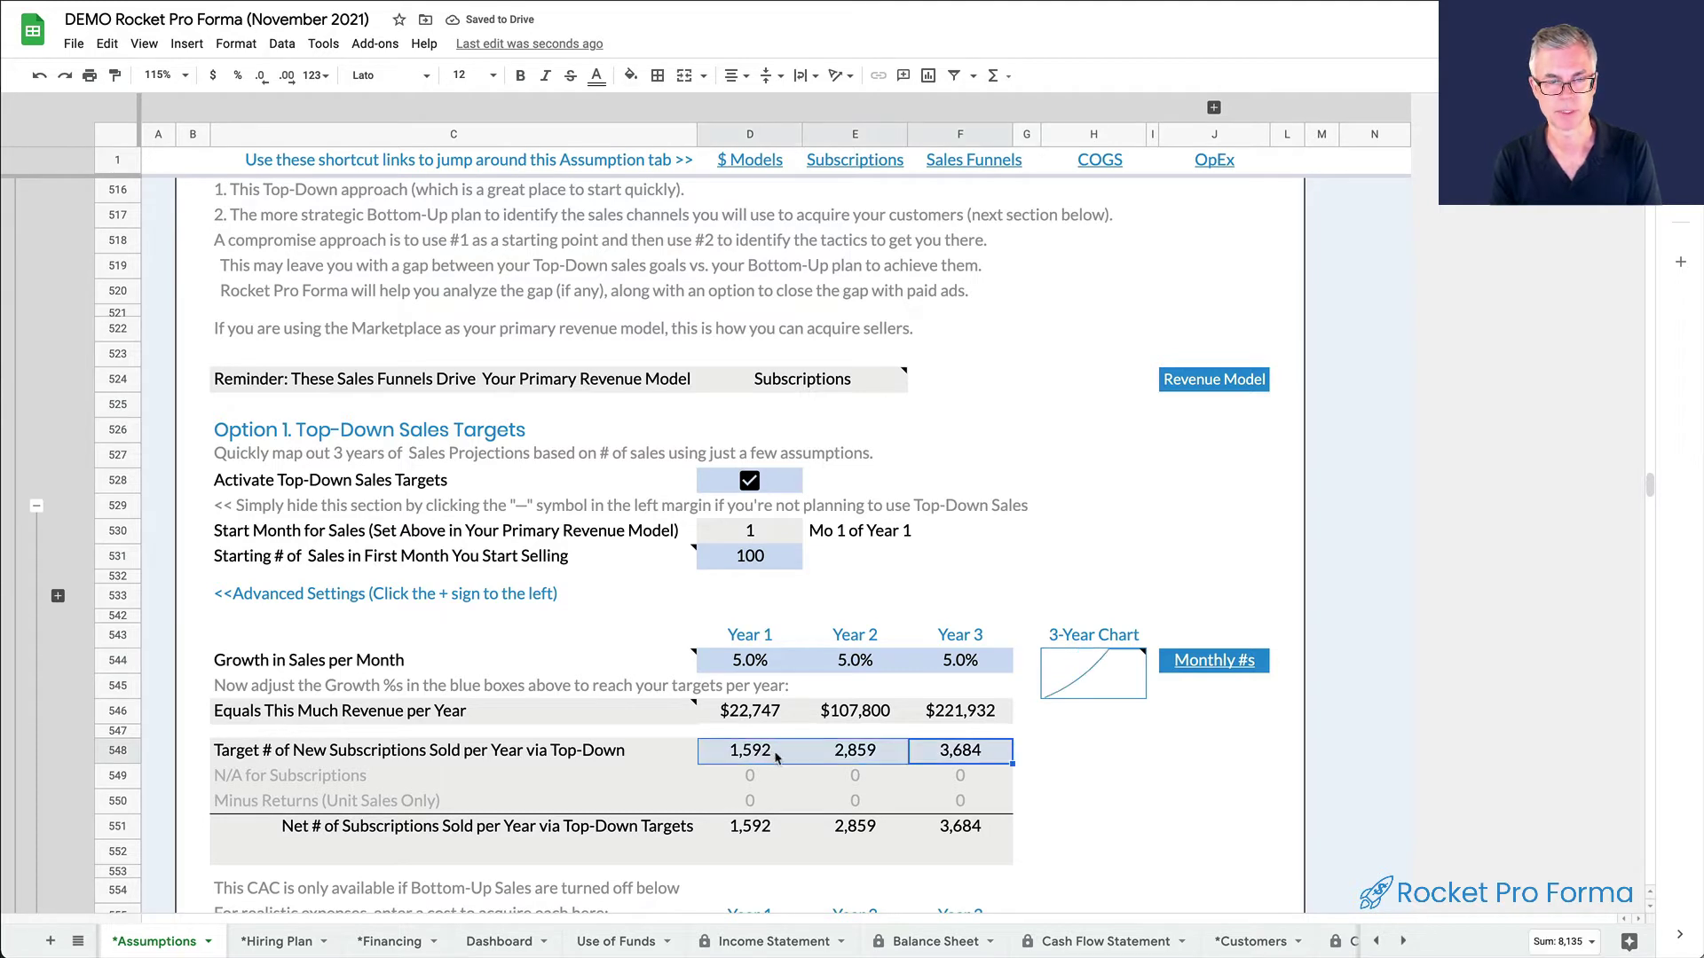
{"action": "mouse_move", "coordinate": [1101, 675]}
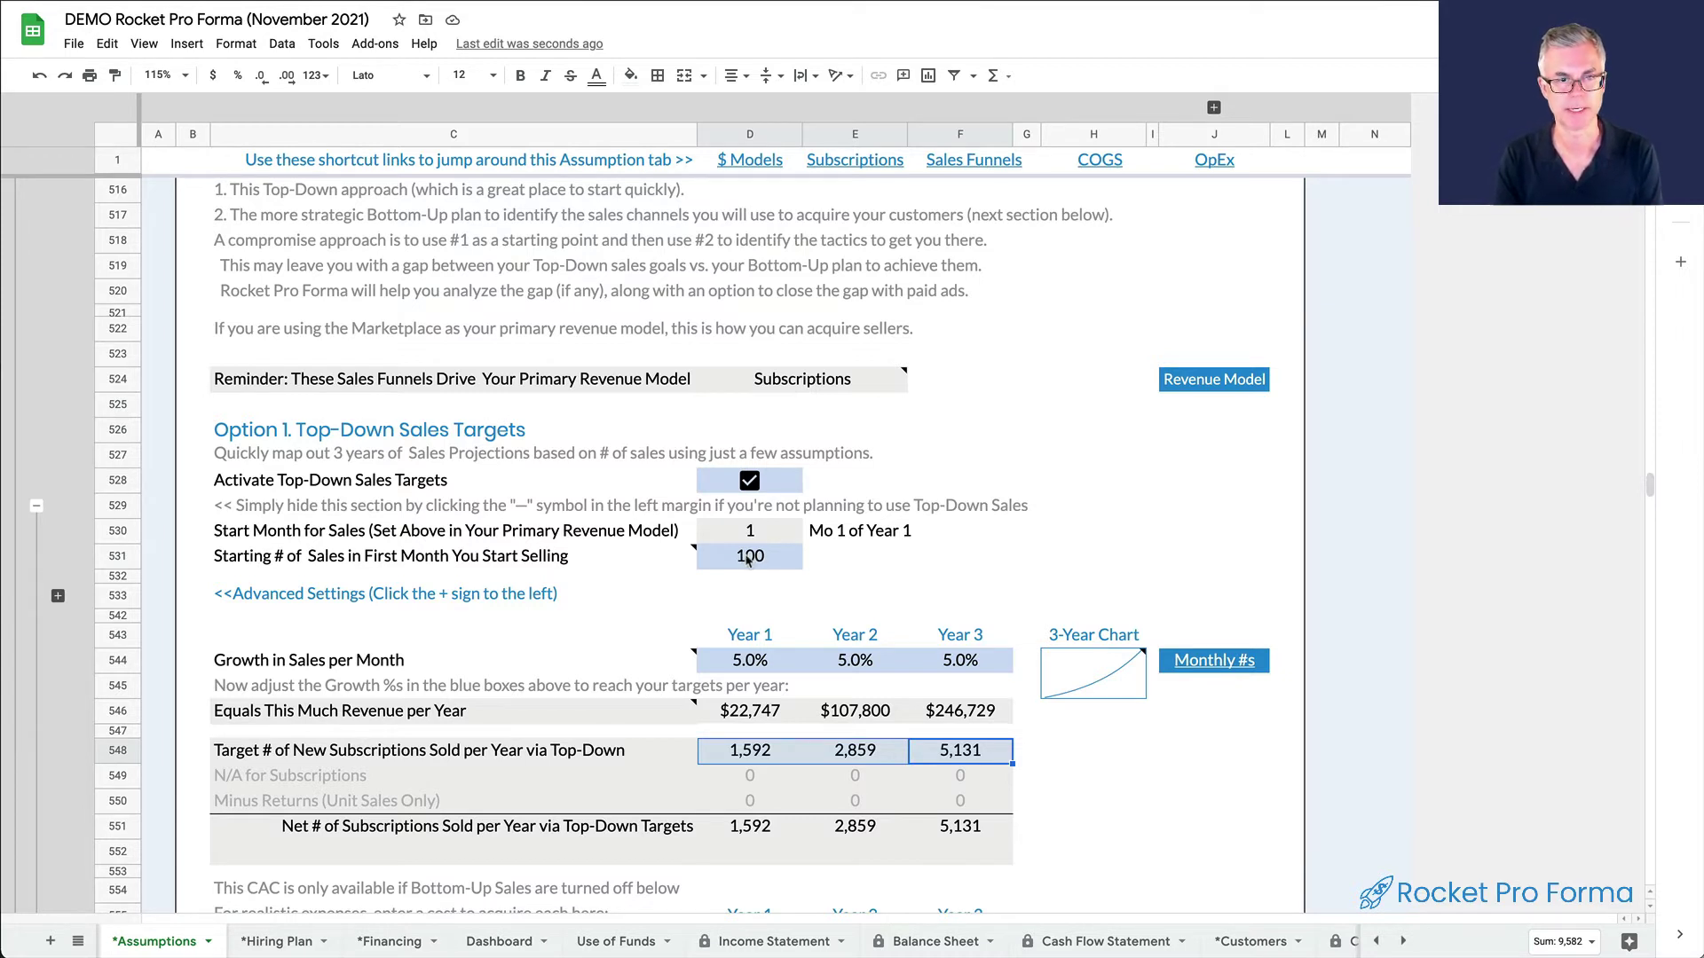
Raise first-month starting sales to 1,000 and check Year 1 revenue and subscription target
{"action": "left_click", "coordinate": [747, 559]}
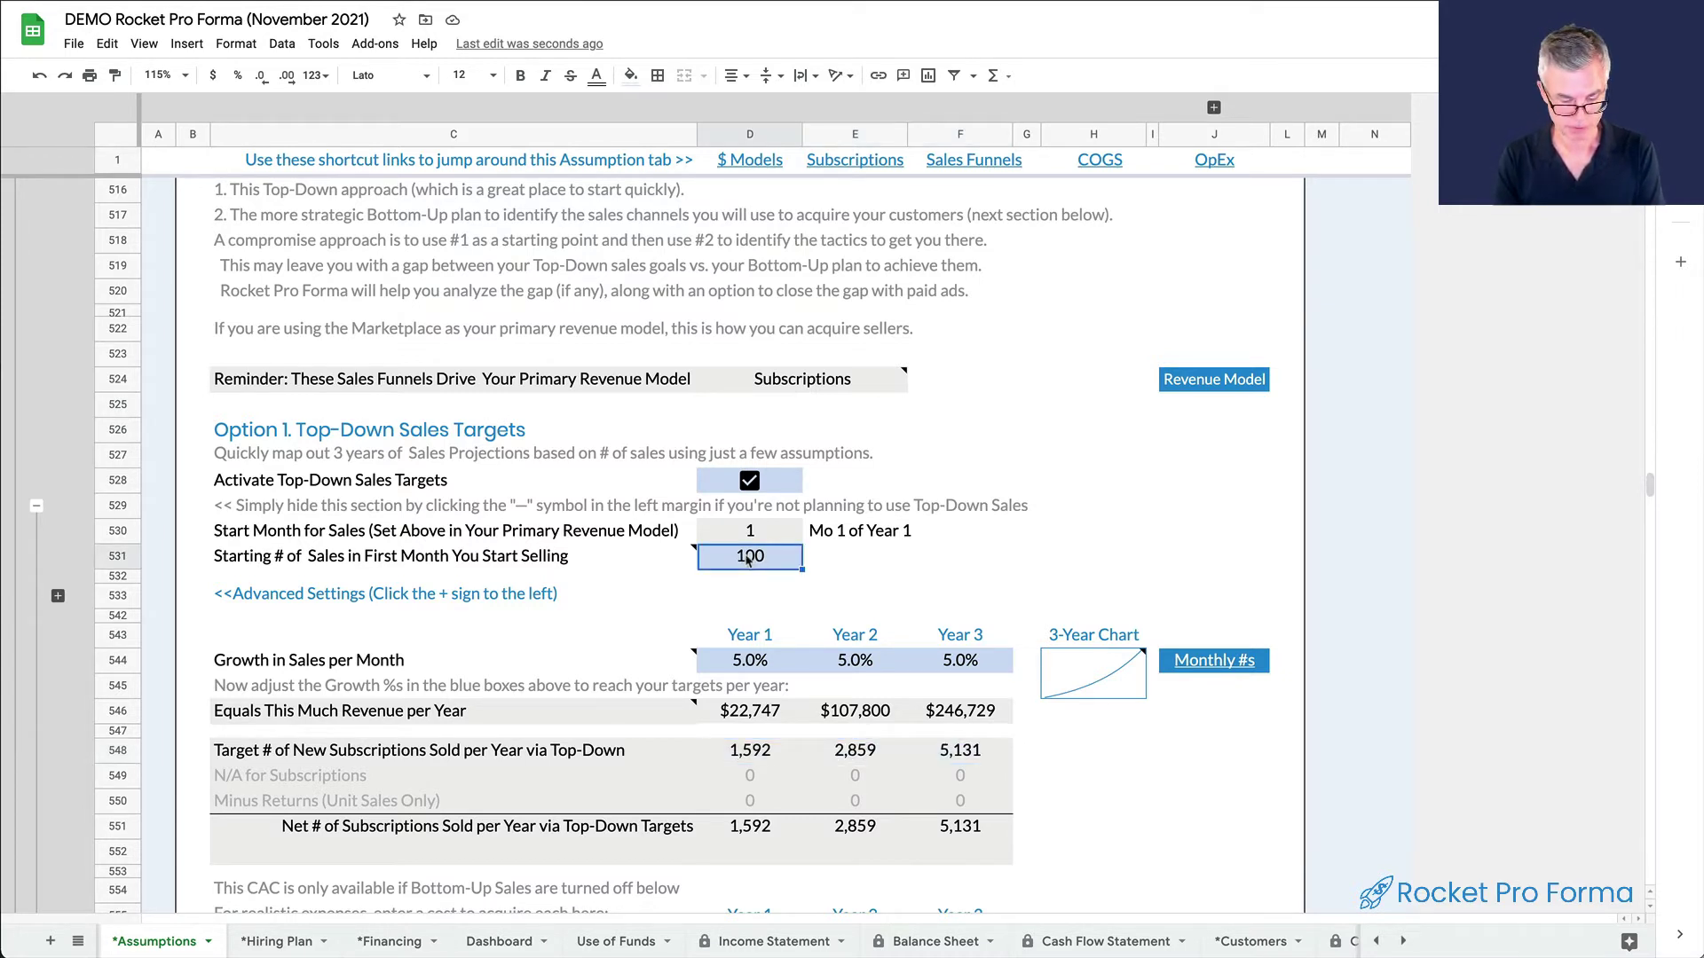
{"action": "type", "text": "1000"}
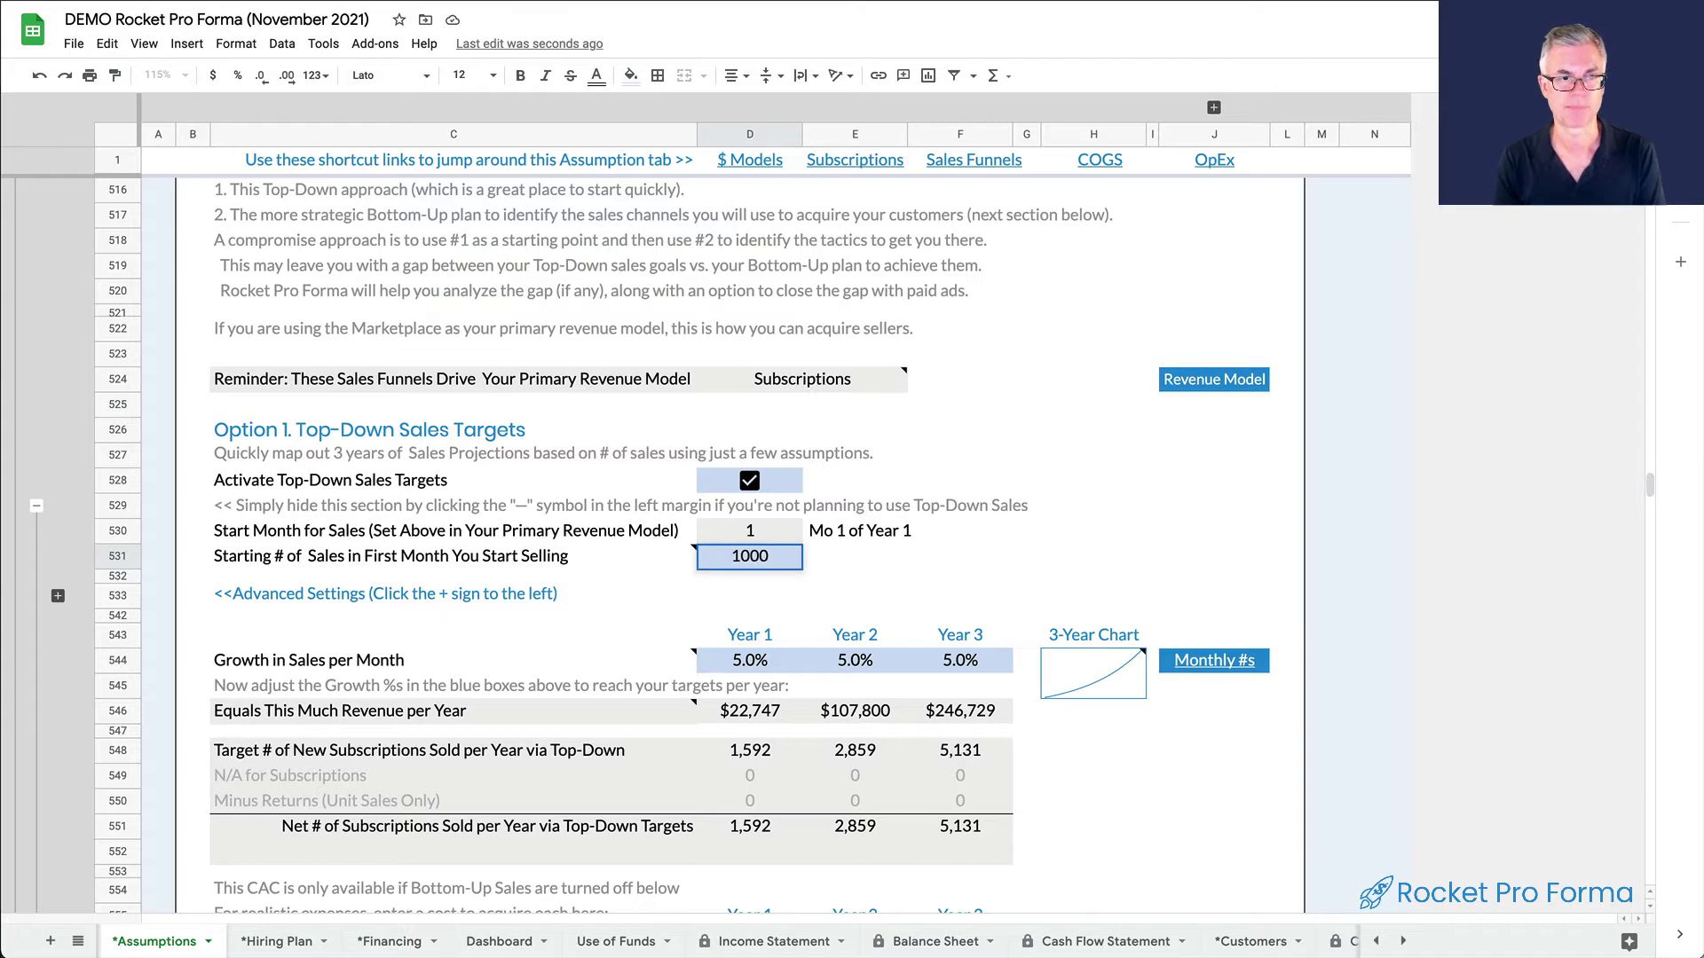
{"action": "key", "text": "Return"}
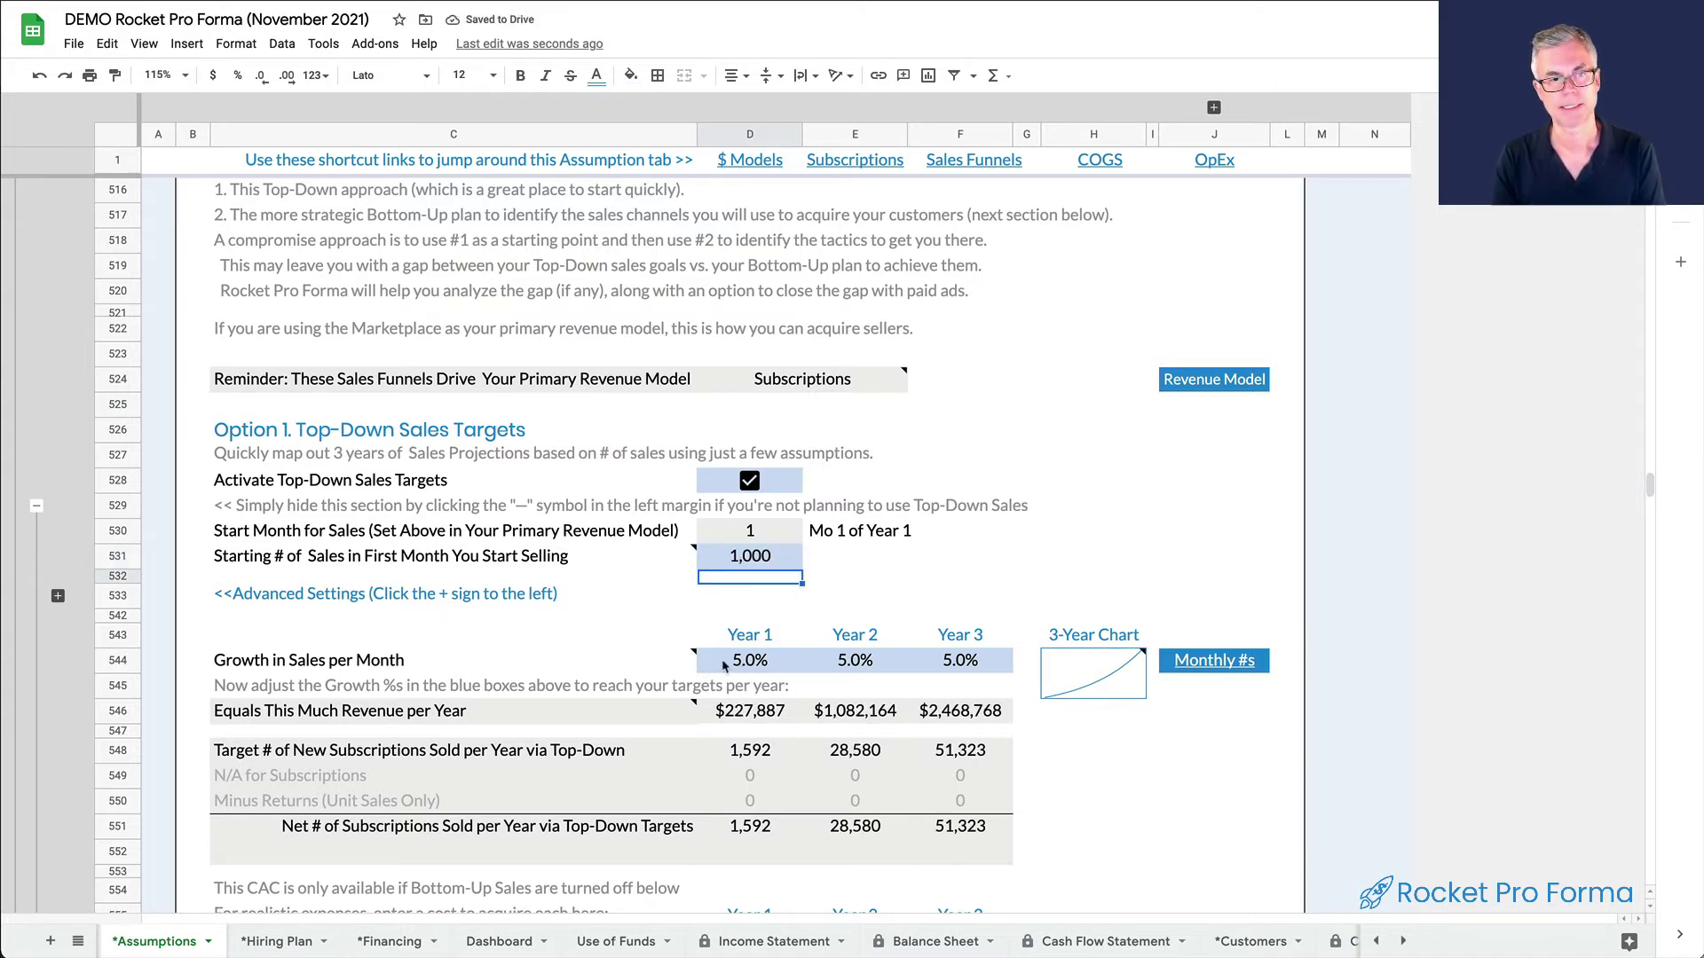
{"action": "left_click", "coordinate": [744, 713]}
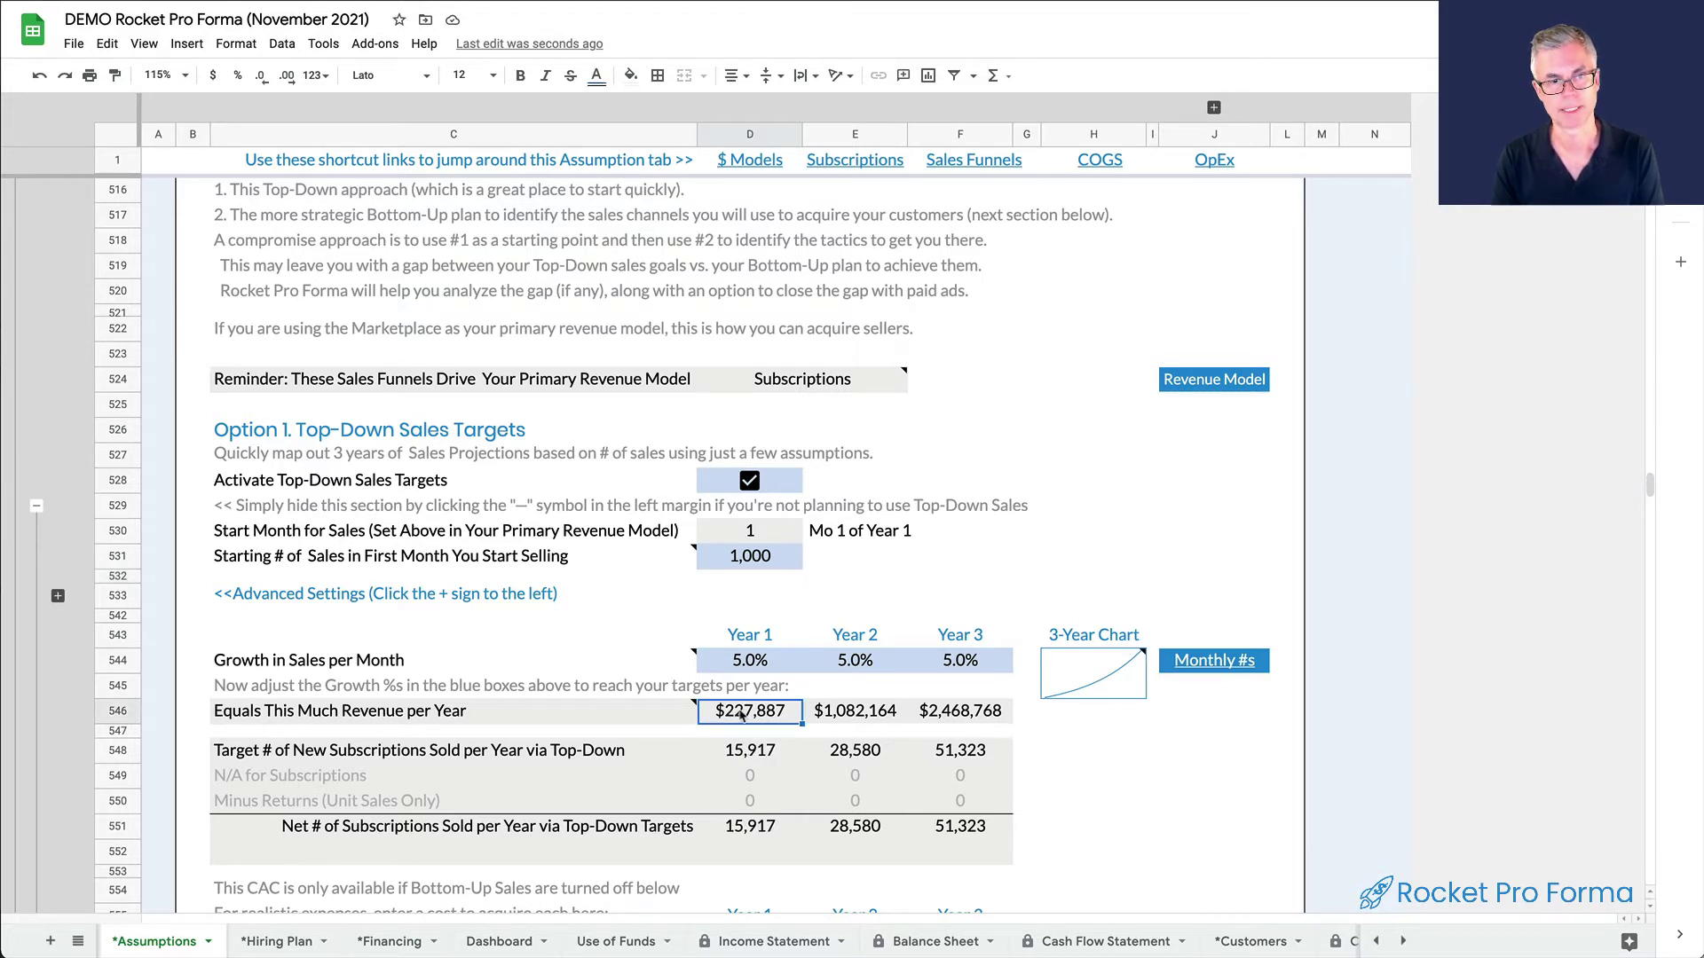
{"action": "left_click", "coordinate": [751, 751]}
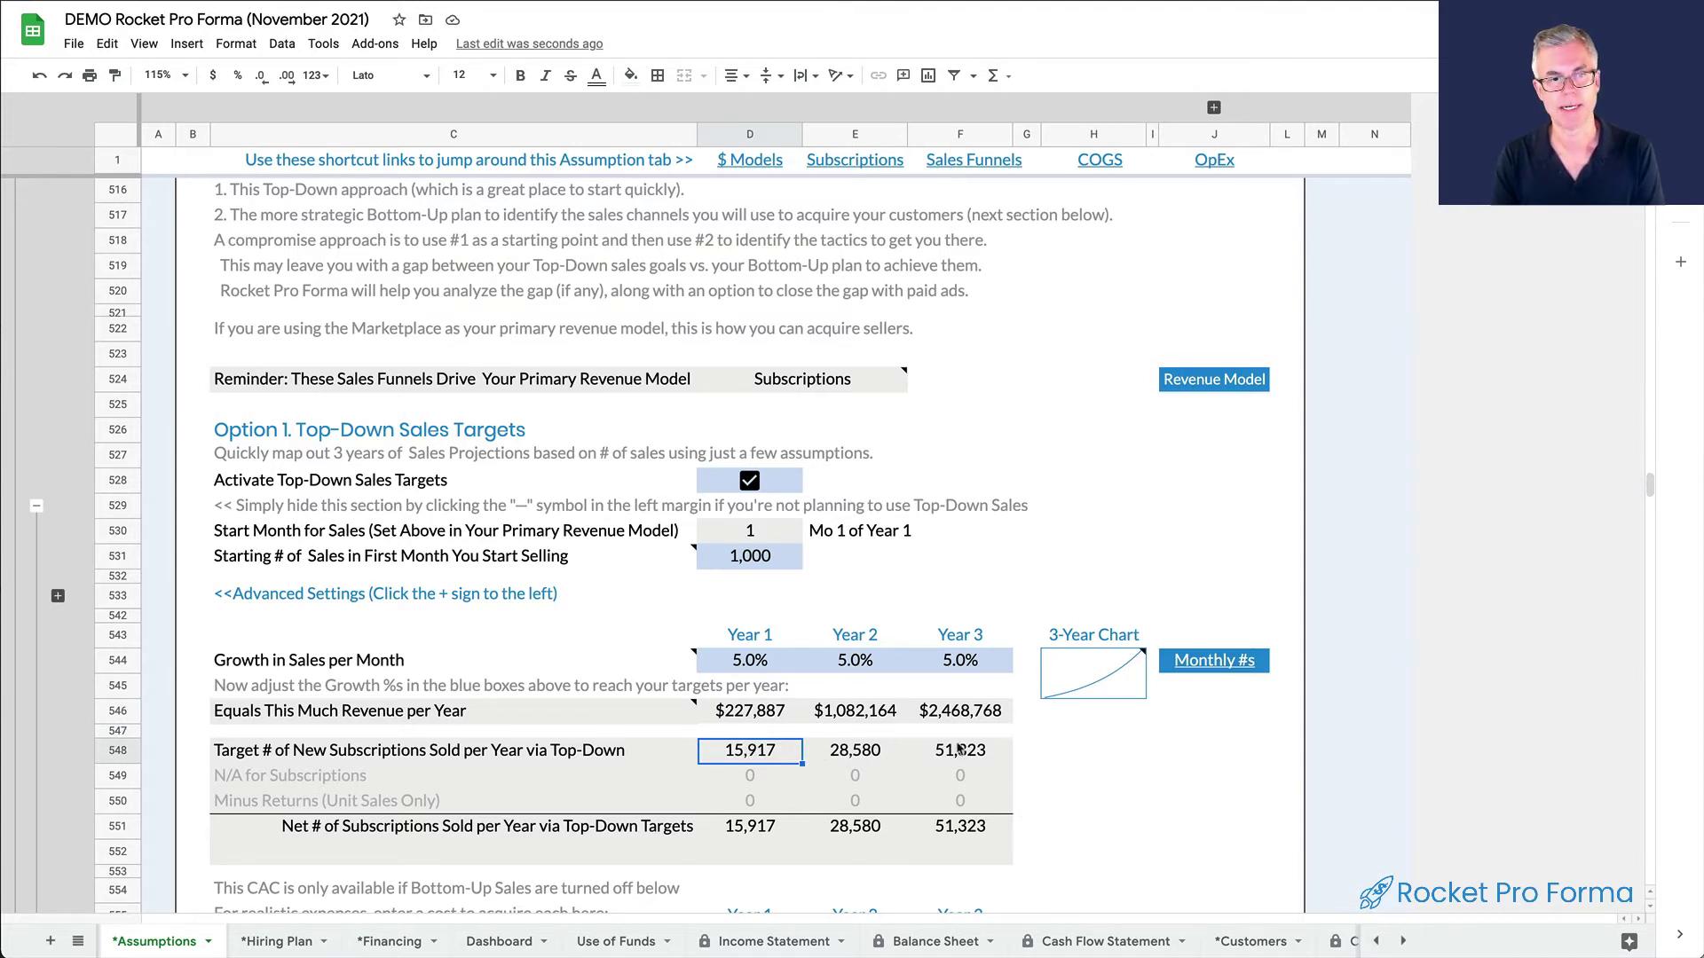
Set monthly sales growth to 7% for Year 2 and 10% for Year 3
{"action": "left_click", "coordinate": [864, 667]}
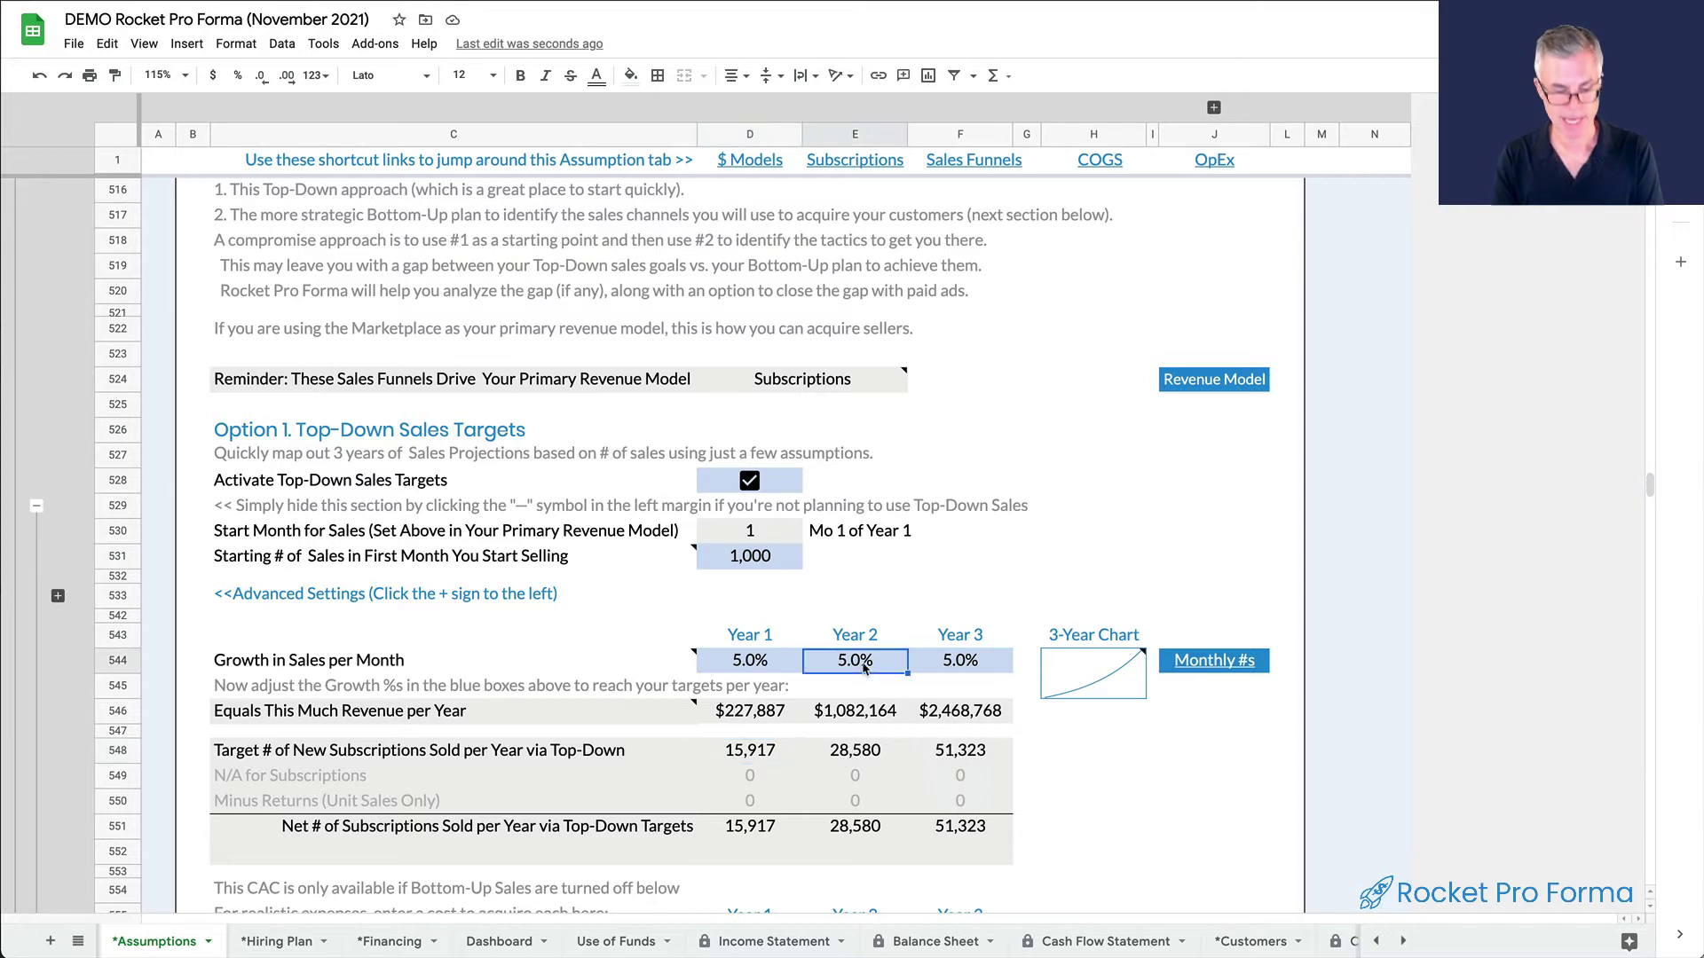
{"action": "type", "text": "7"}
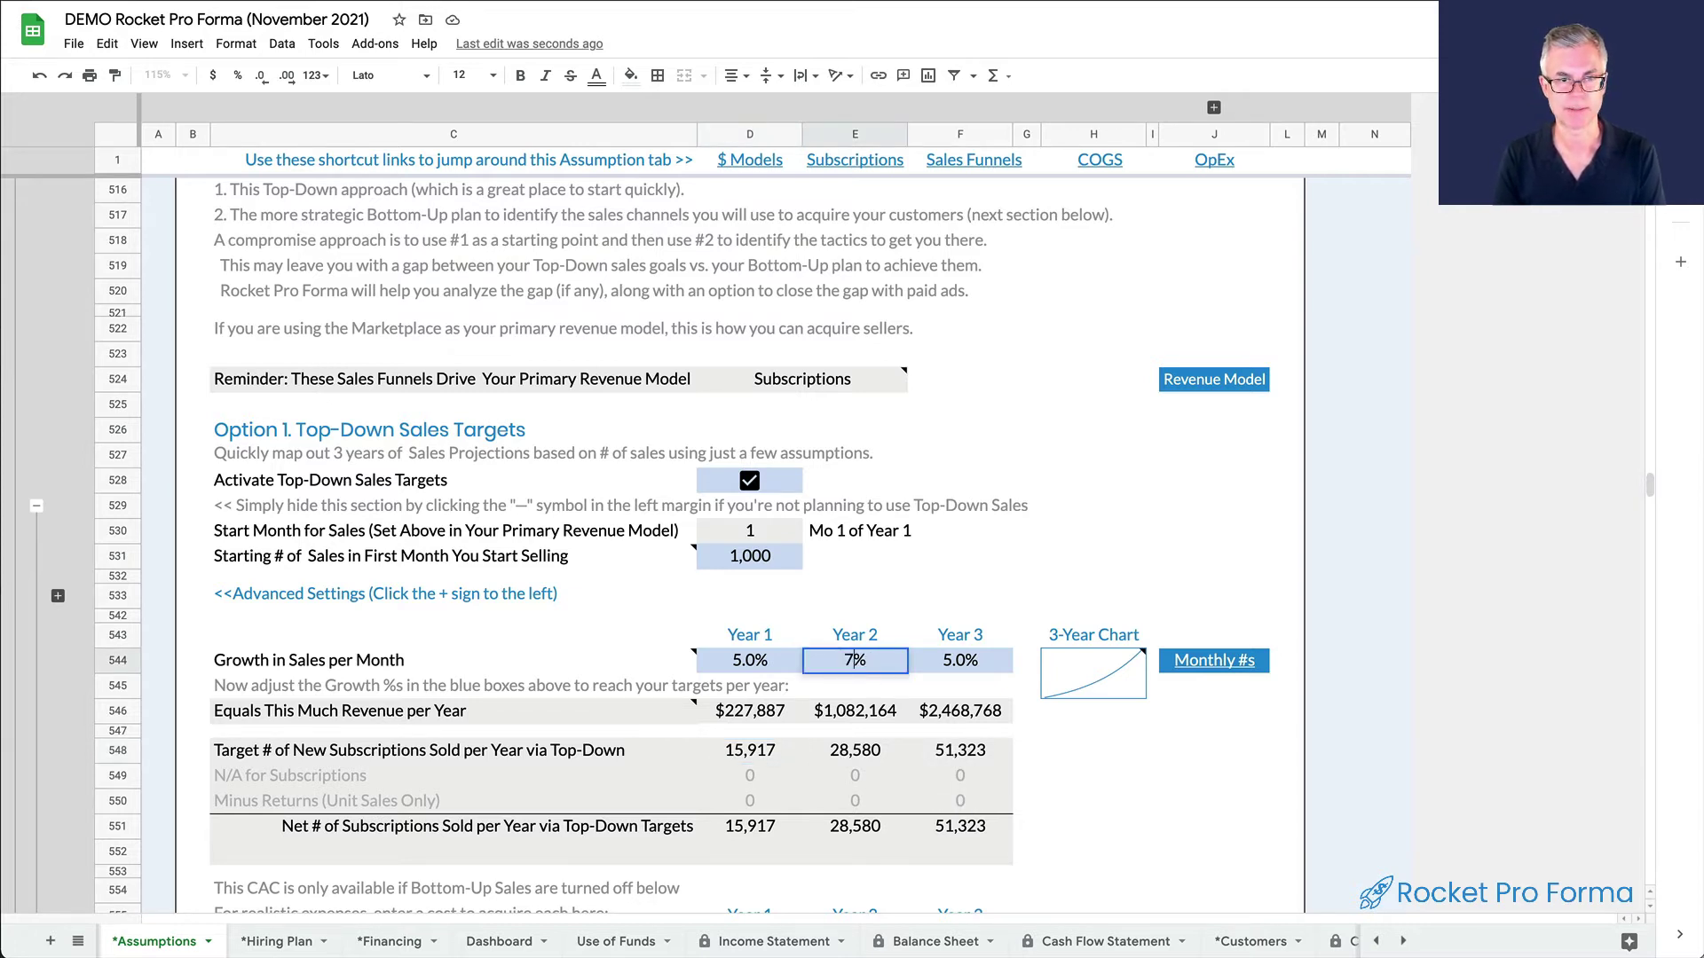
{"action": "key", "text": "Tab"}
{"action": "type", "text": "10%"}
{"action": "key", "text": "Return"}
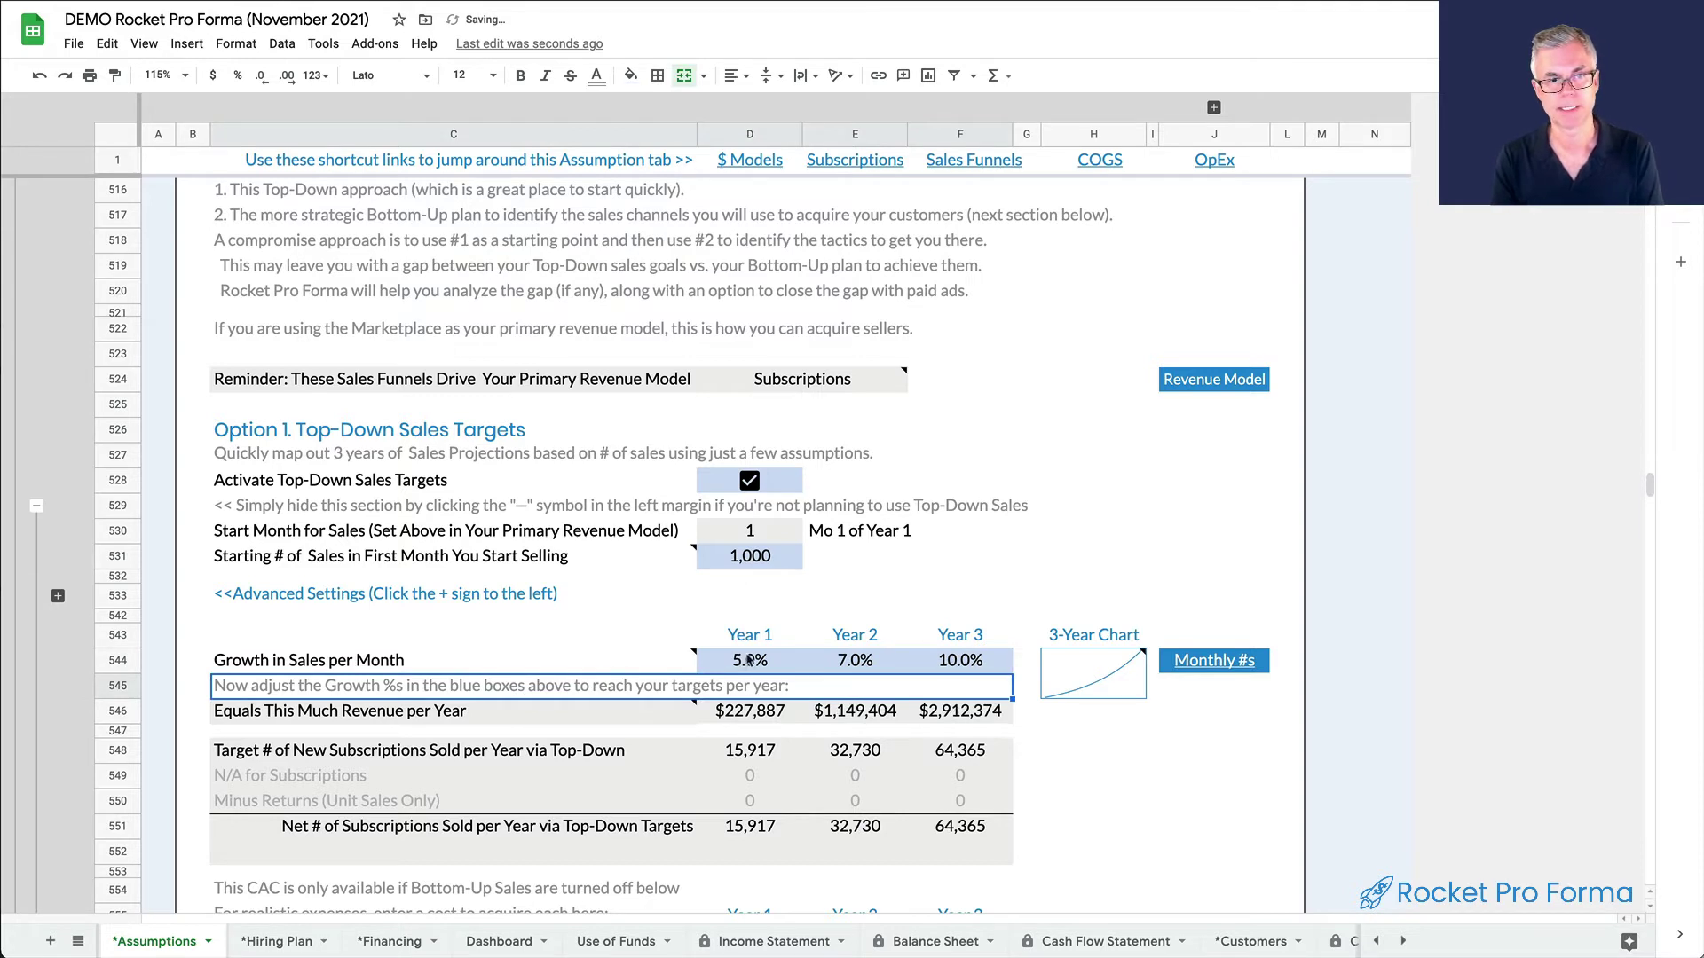
{"action": "left_click_drag", "start_coordinate": [750, 662], "coordinate": [980, 668]}
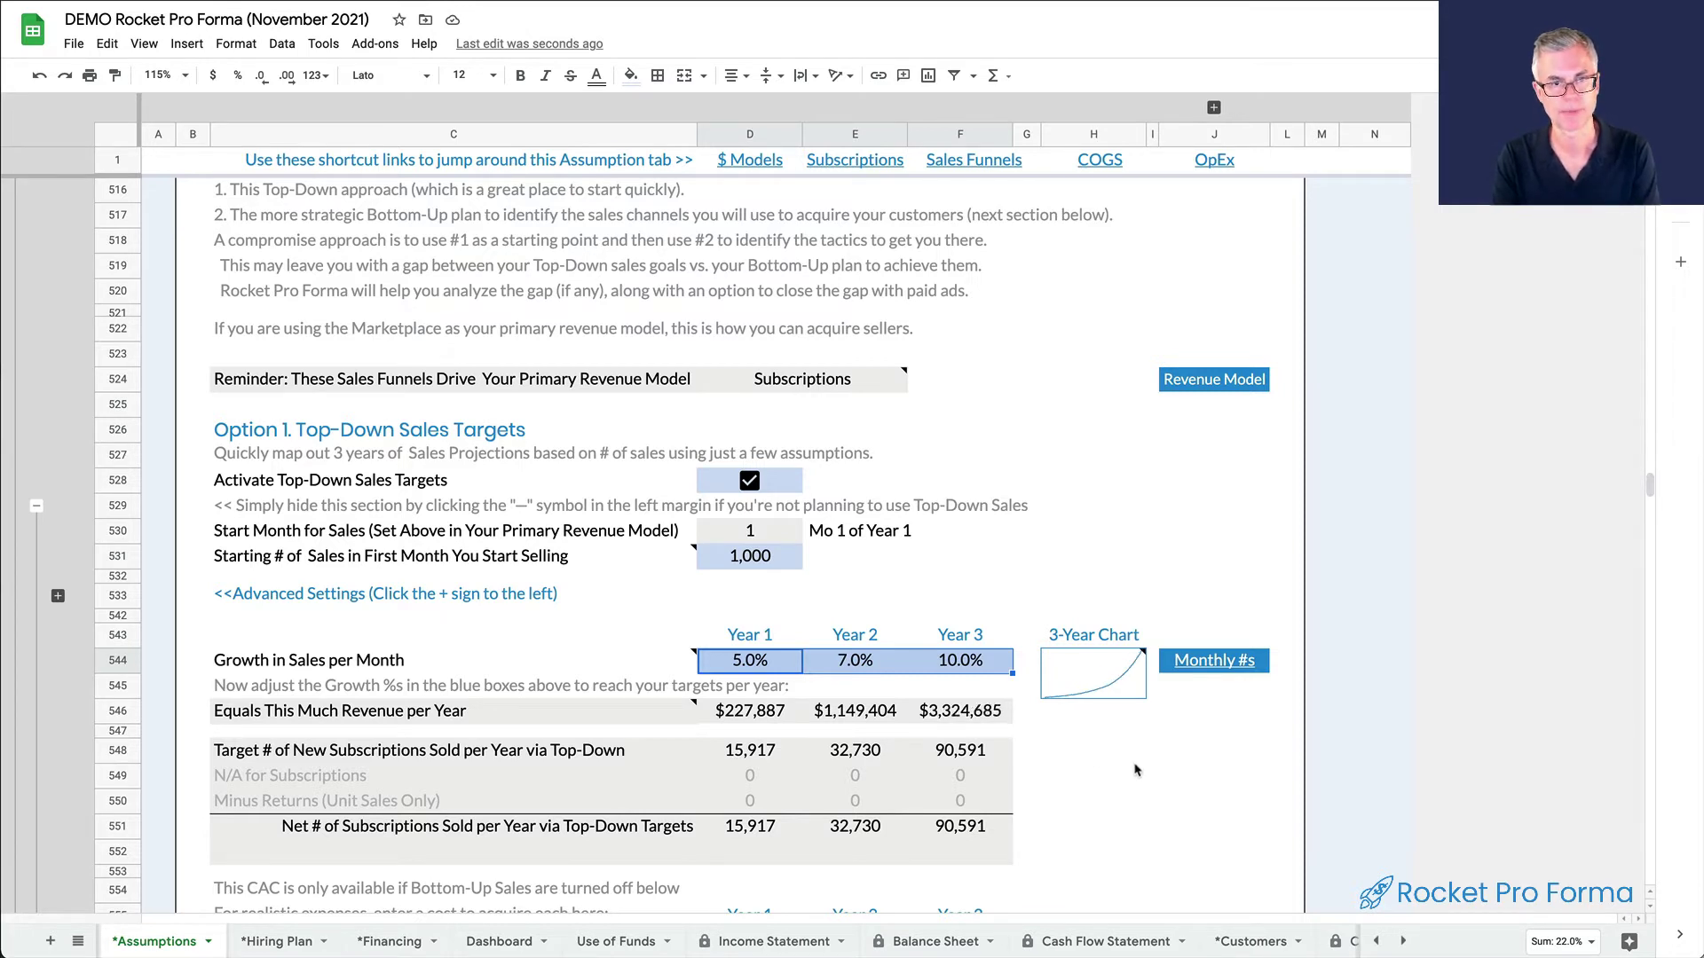
{"action": "scroll", "coordinate": [1135, 771], "scroll_direction": "down", "scroll_amount": 2}
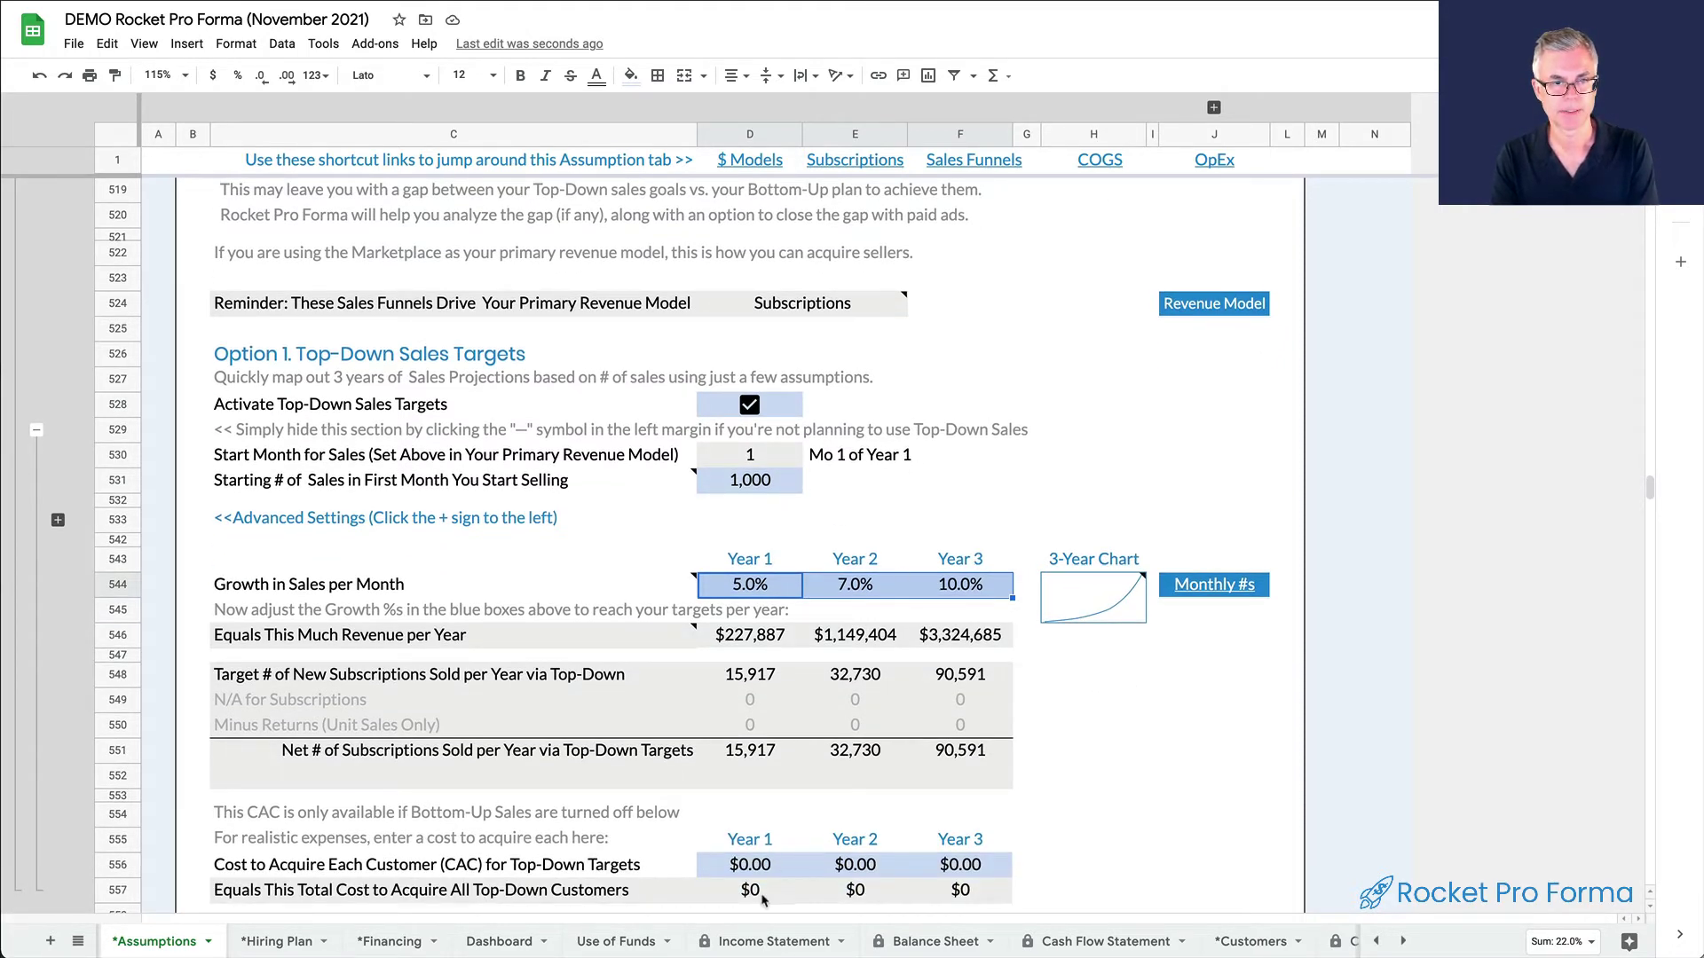
Enter a $10 customer acquisition cost in D556, E556 and F556, then select the three values
{"action": "scroll", "coordinate": [812, 833], "scroll_direction": "down", "scroll_amount": 1}
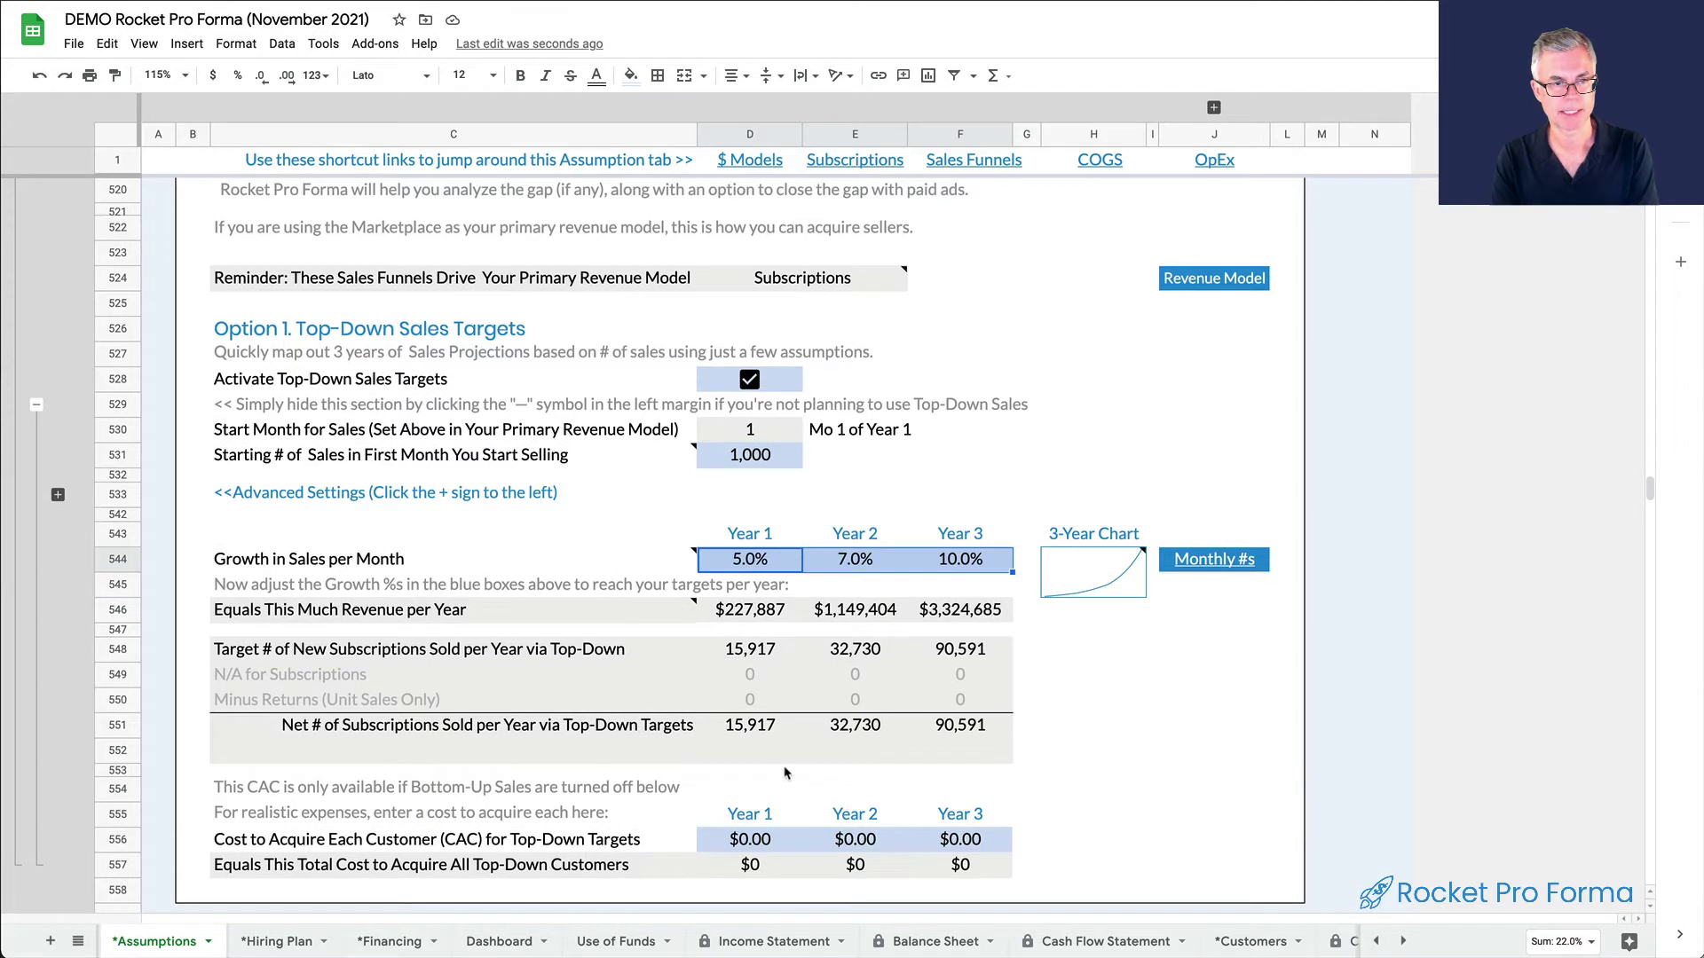
{"action": "left_click", "coordinate": [764, 841]}
{"action": "type", "text": "10"}
{"action": "key", "text": "BackSpace"}
{"action": "key", "text": "BackSpace"}
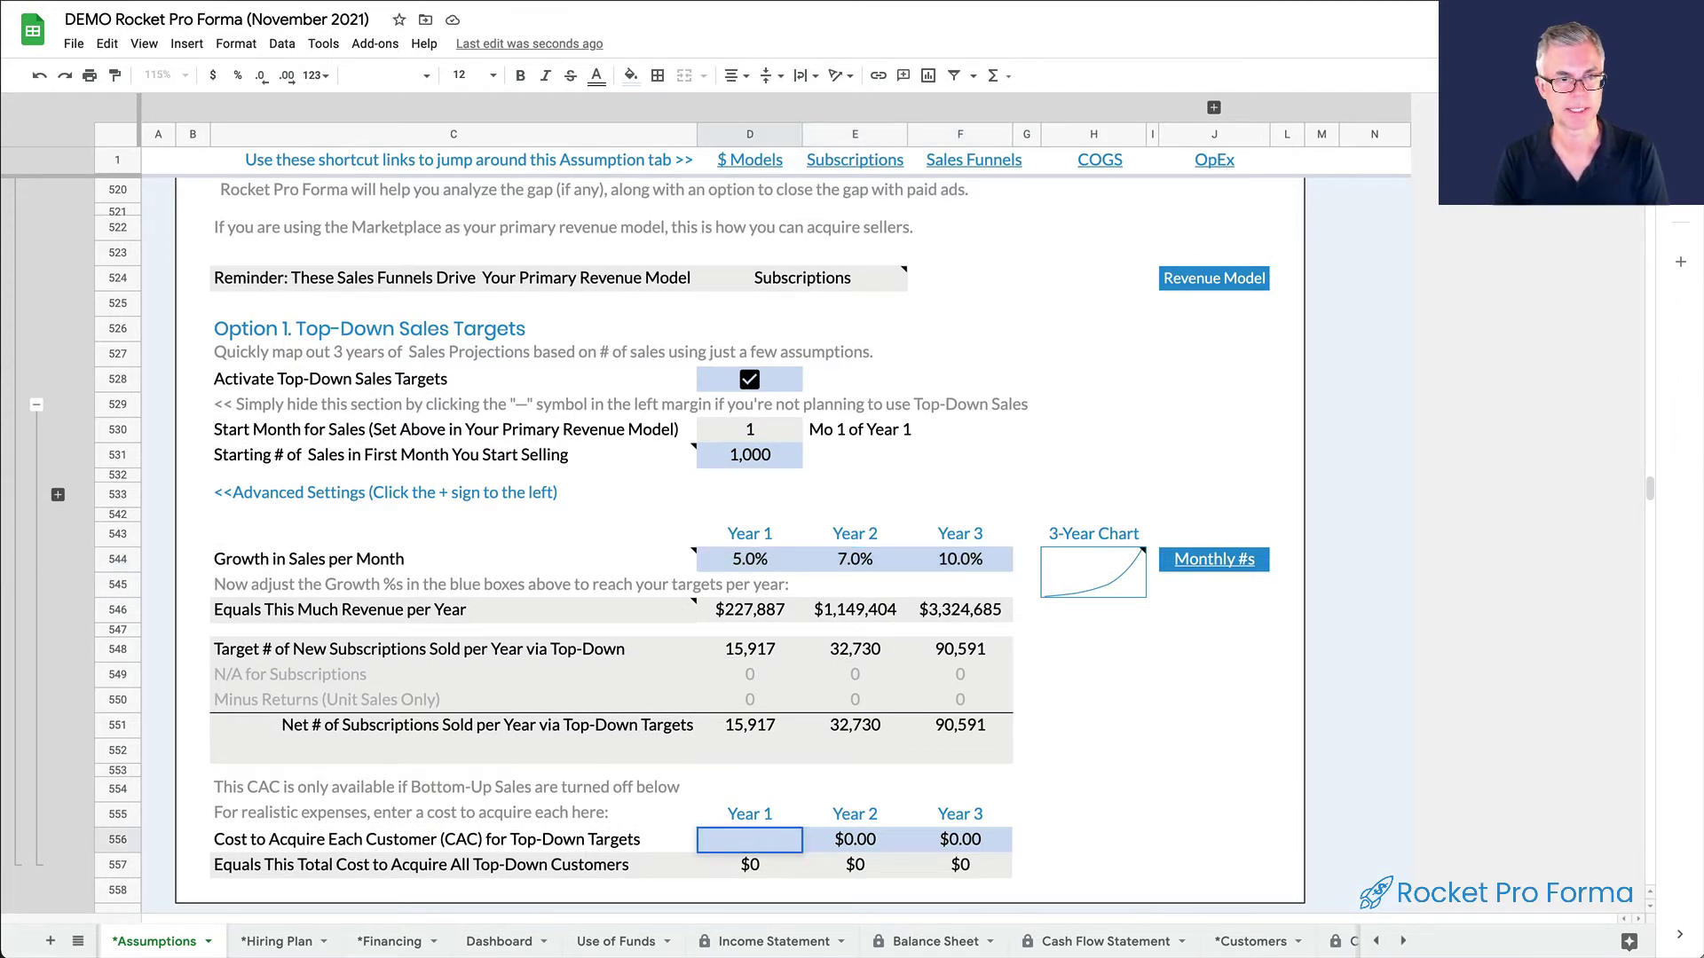
{"action": "type", "text": "10"}
{"action": "key", "text": "Tab"}
{"action": "type", "text": "10"}
{"action": "key", "text": "Tab"}
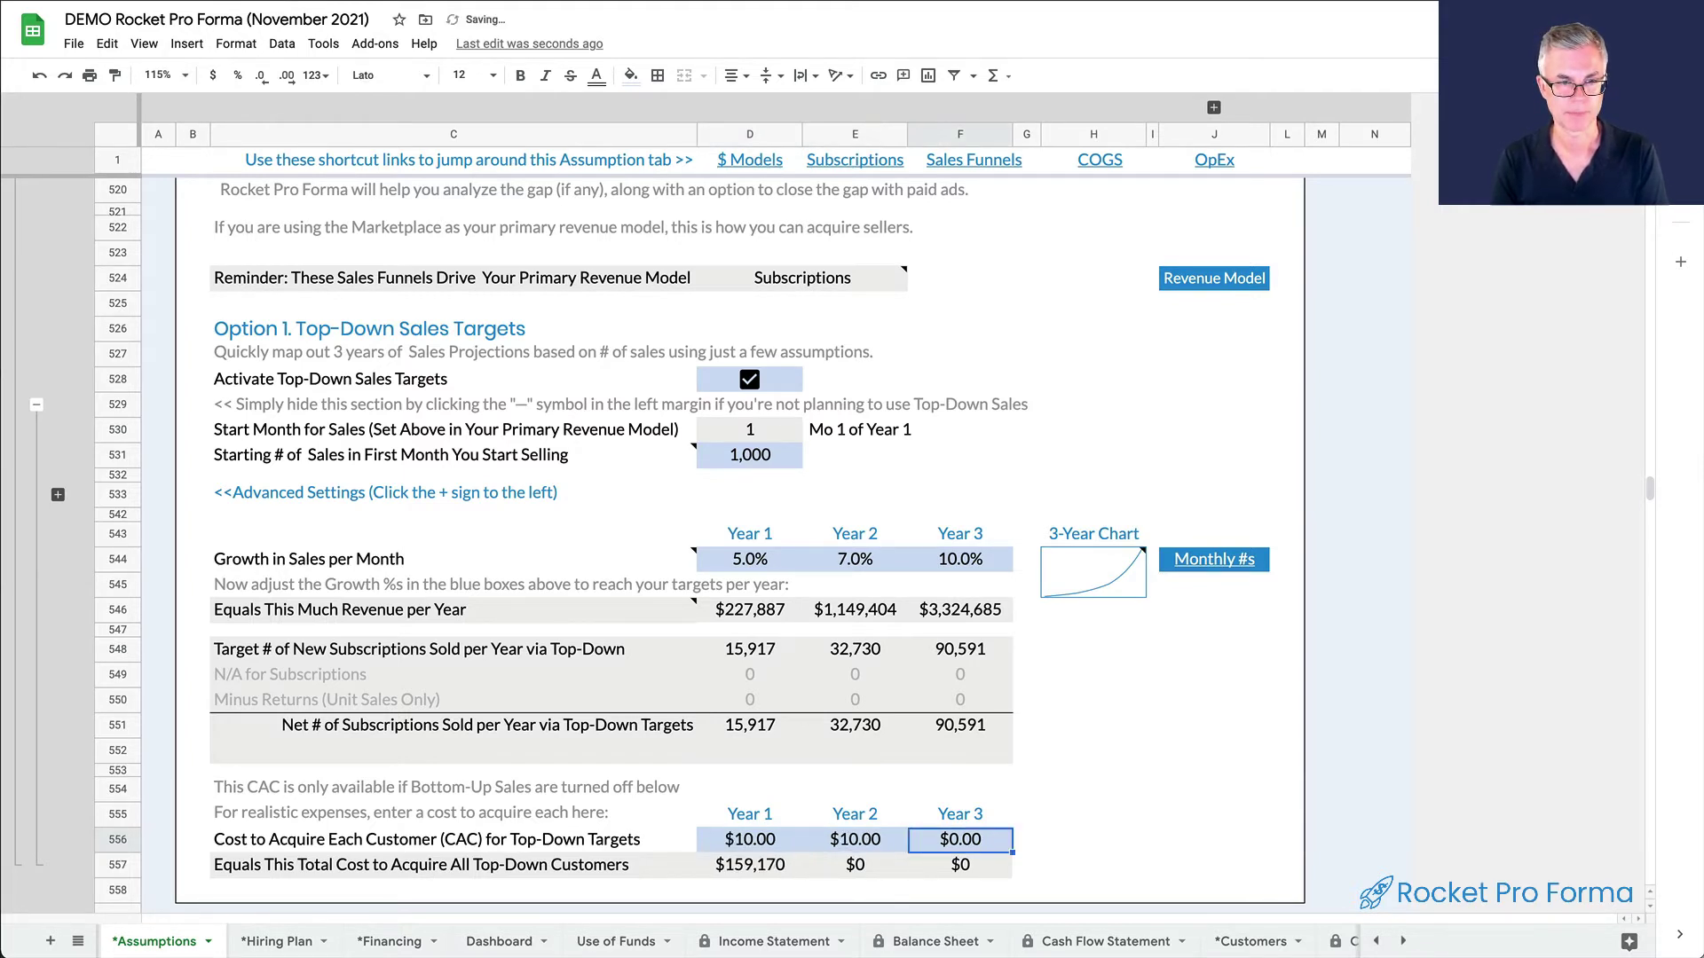
{"action": "type", "text": "10"}
{"action": "key", "text": "Return"}
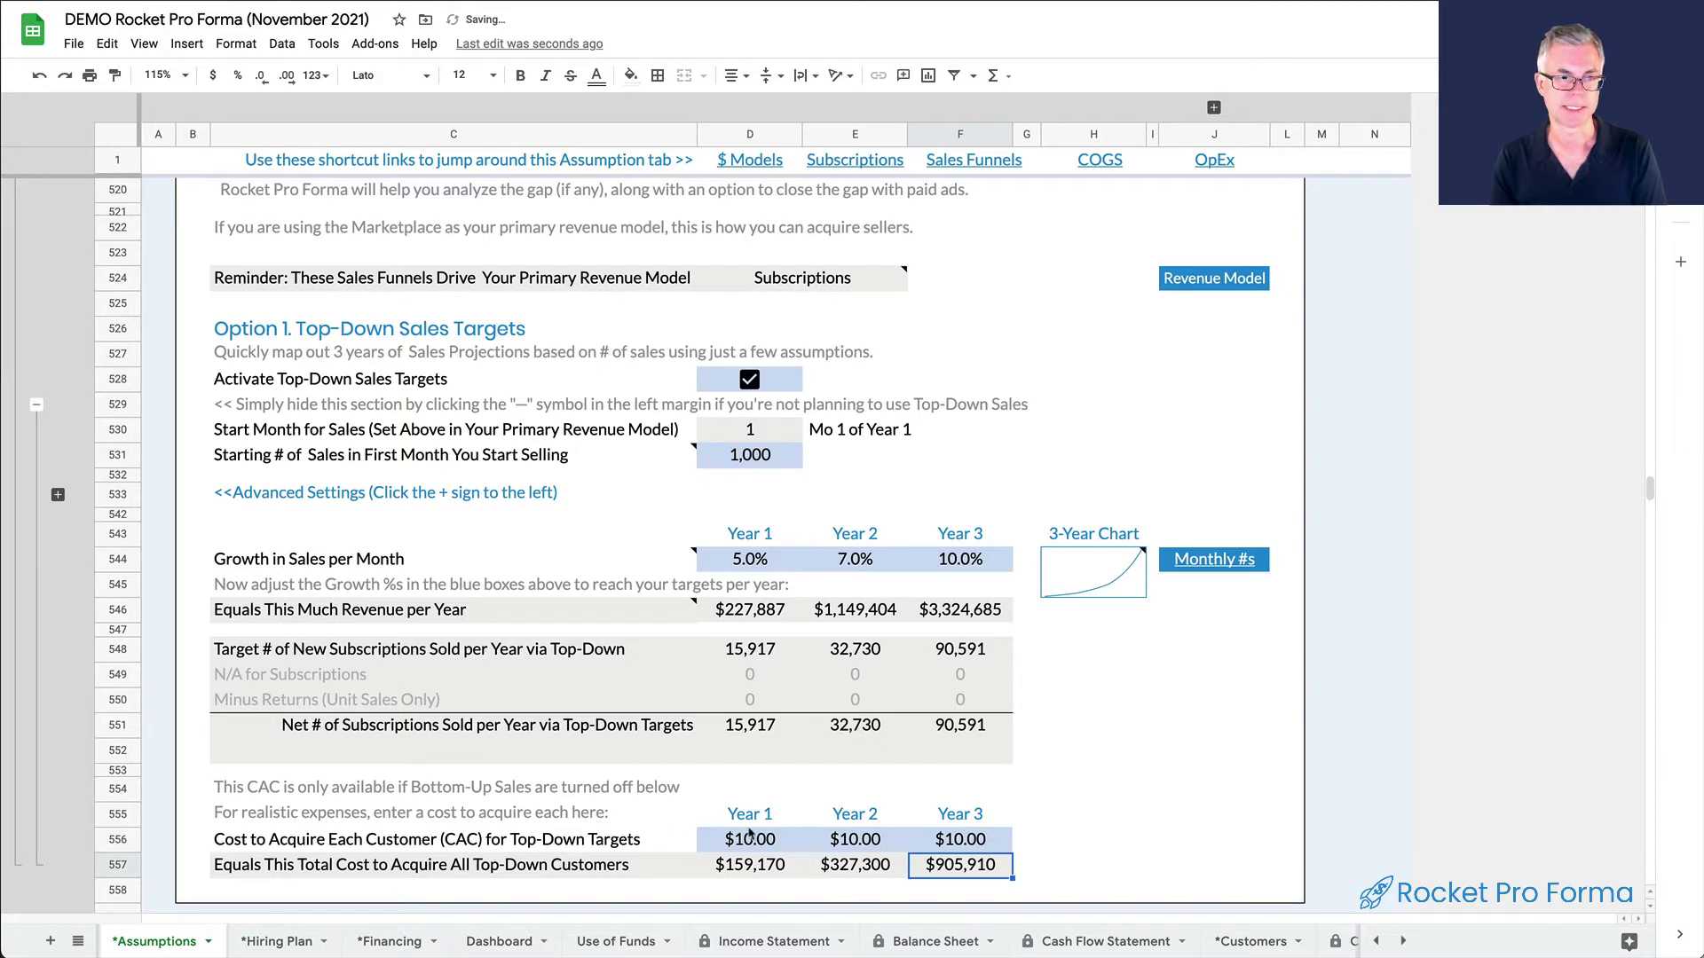
{"action": "left_click_drag", "start_coordinate": [750, 840], "coordinate": [977, 839]}
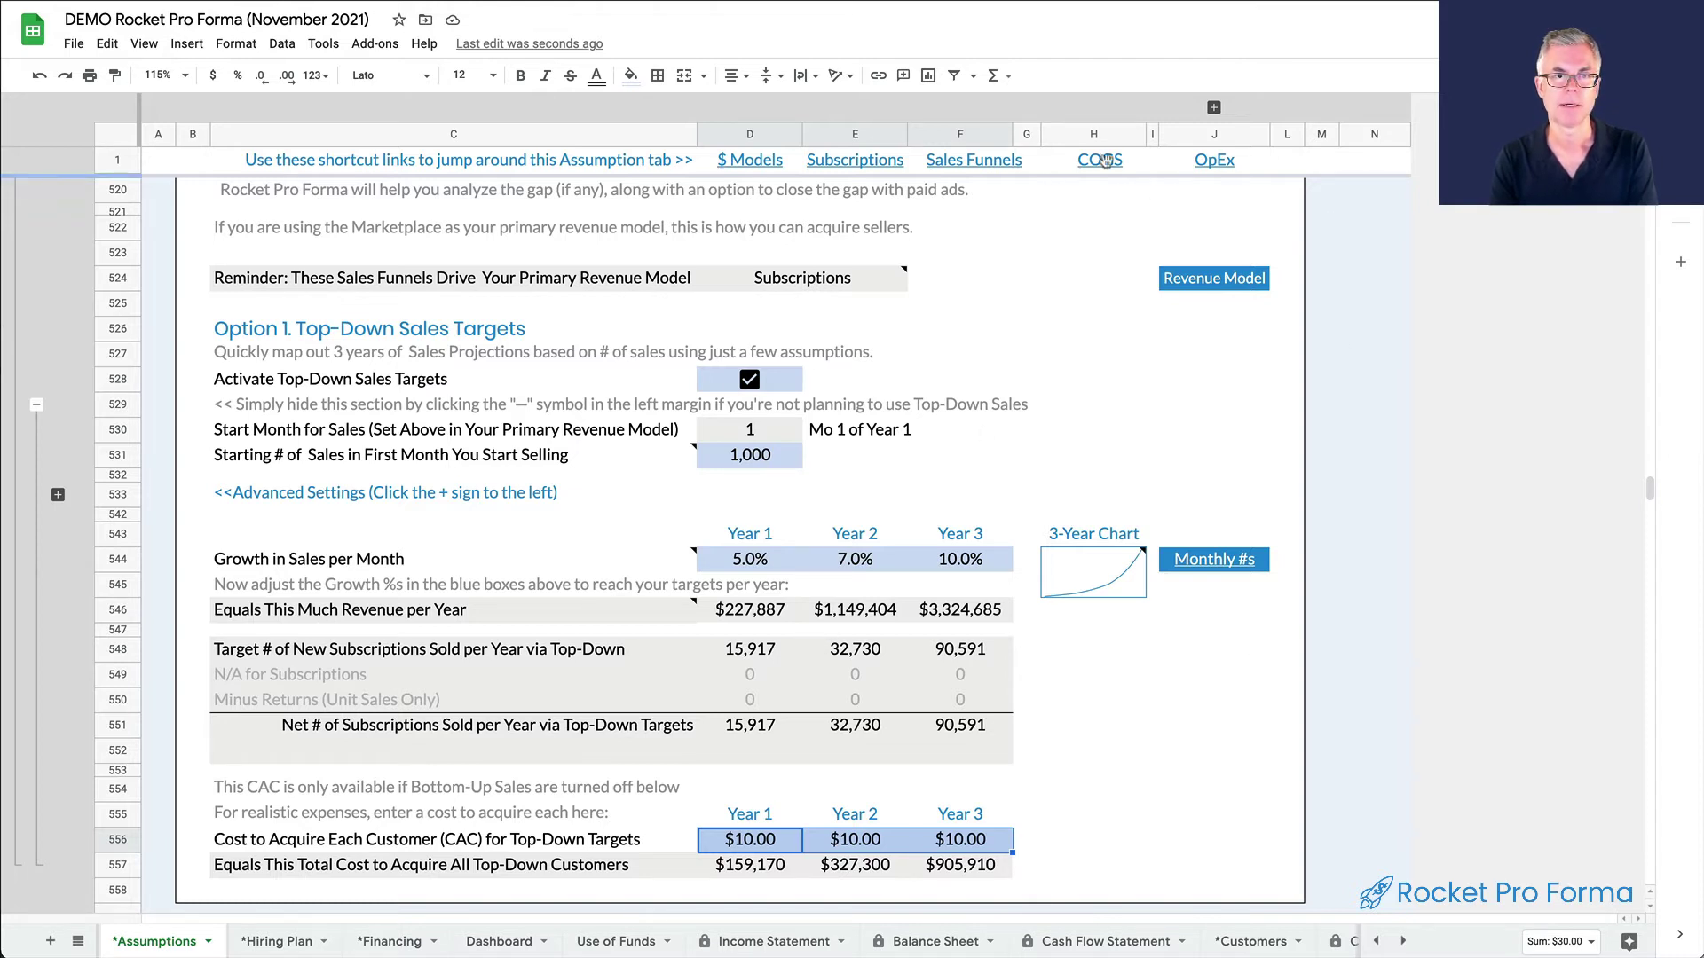
Go to the COGS assumptions and set the Tier 1 cloud services cost to $0.25
{"action": "mouse_move", "coordinate": [1106, 162]}
{"action": "left_click", "coordinate": [1140, 204]}
{"action": "scroll", "coordinate": [867, 488], "scroll_direction": "down", "scroll_amount": 4}
{"action": "scroll", "coordinate": [866, 492], "scroll_direction": "down", "scroll_amount": 1}
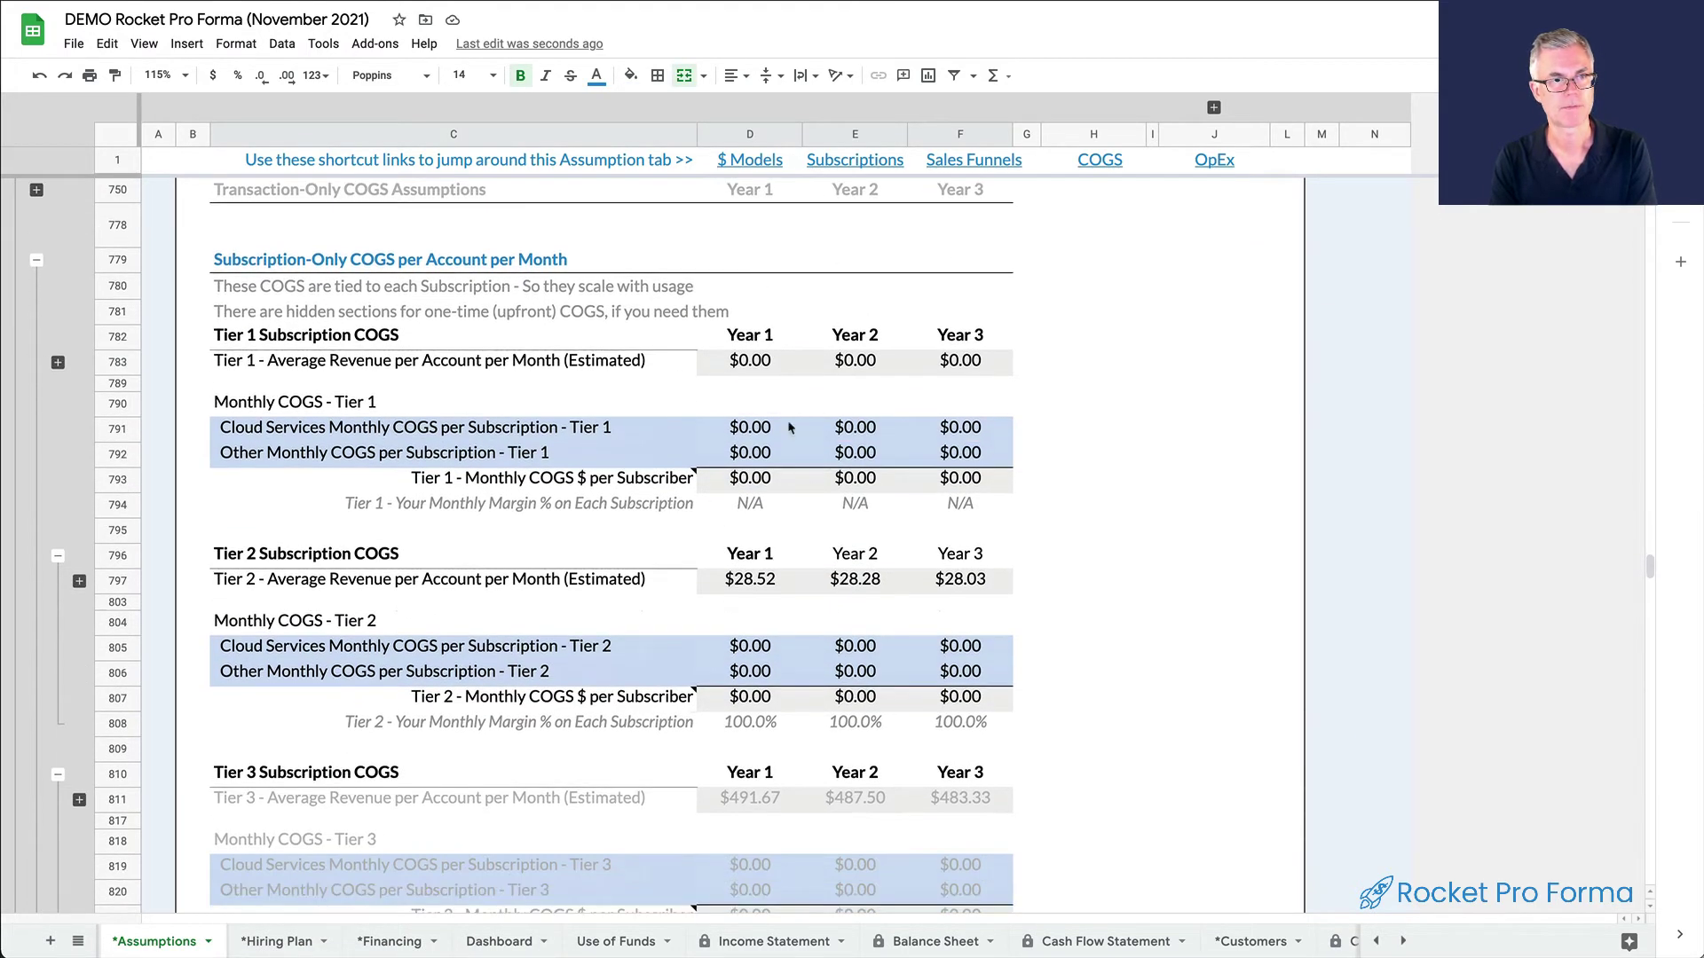
{"action": "left_click", "coordinate": [756, 430]}
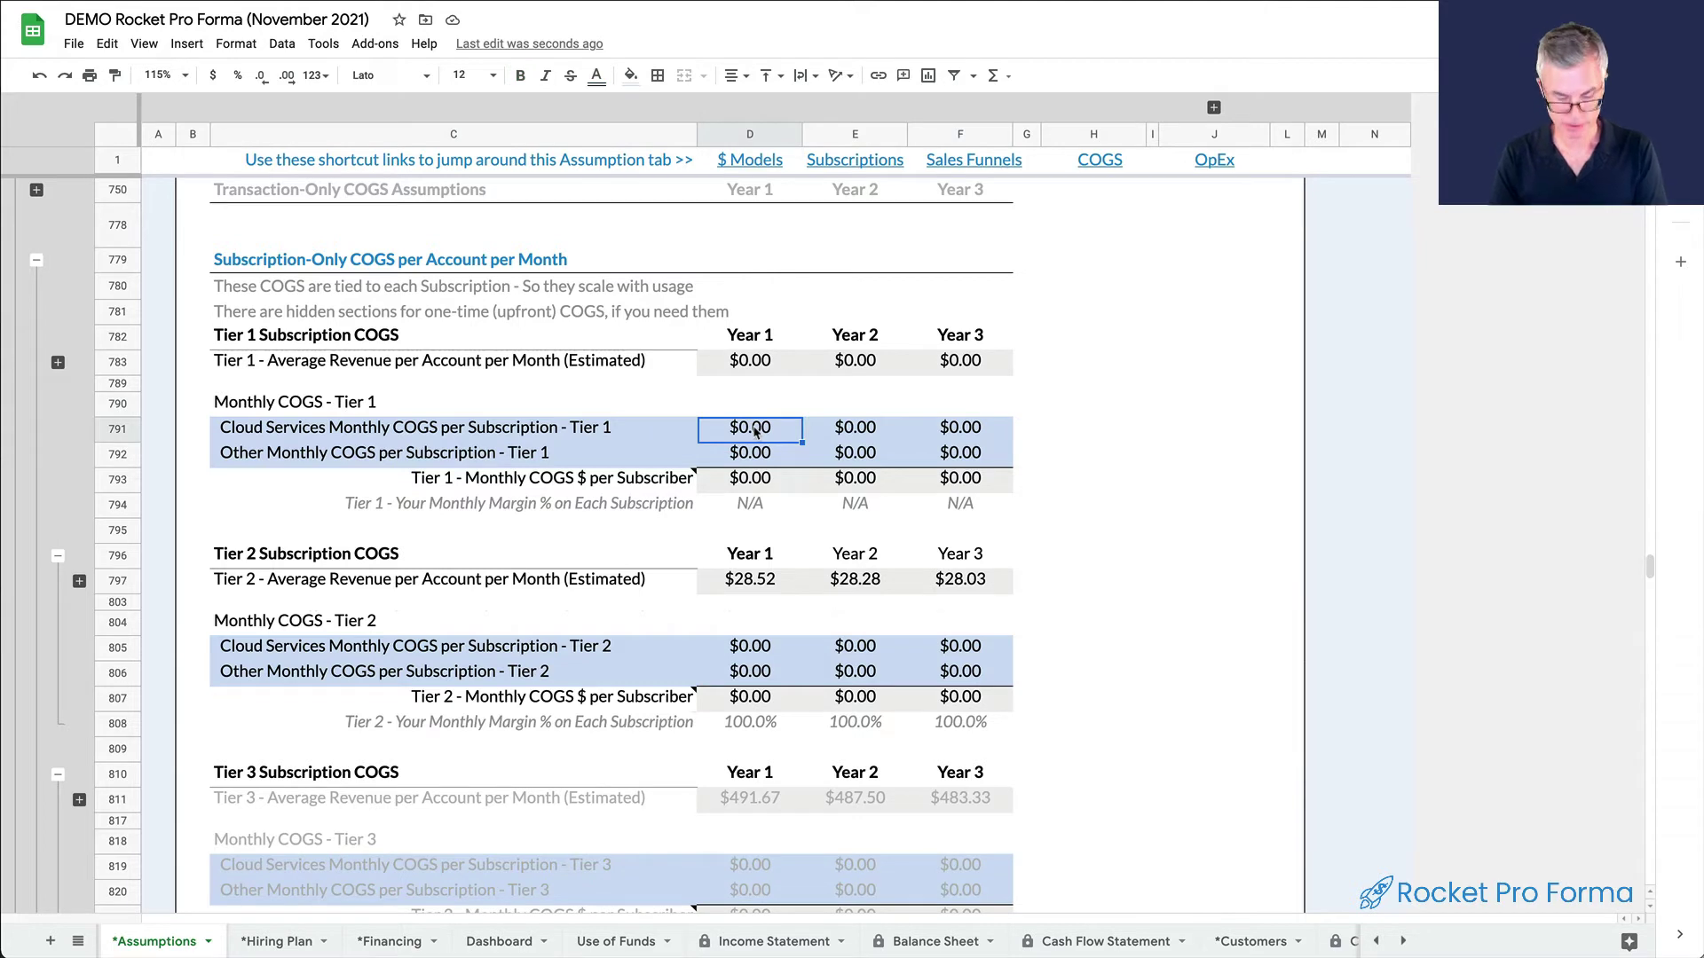
{"action": "type", "text": ".25"}
{"action": "key", "text": "Tab"}
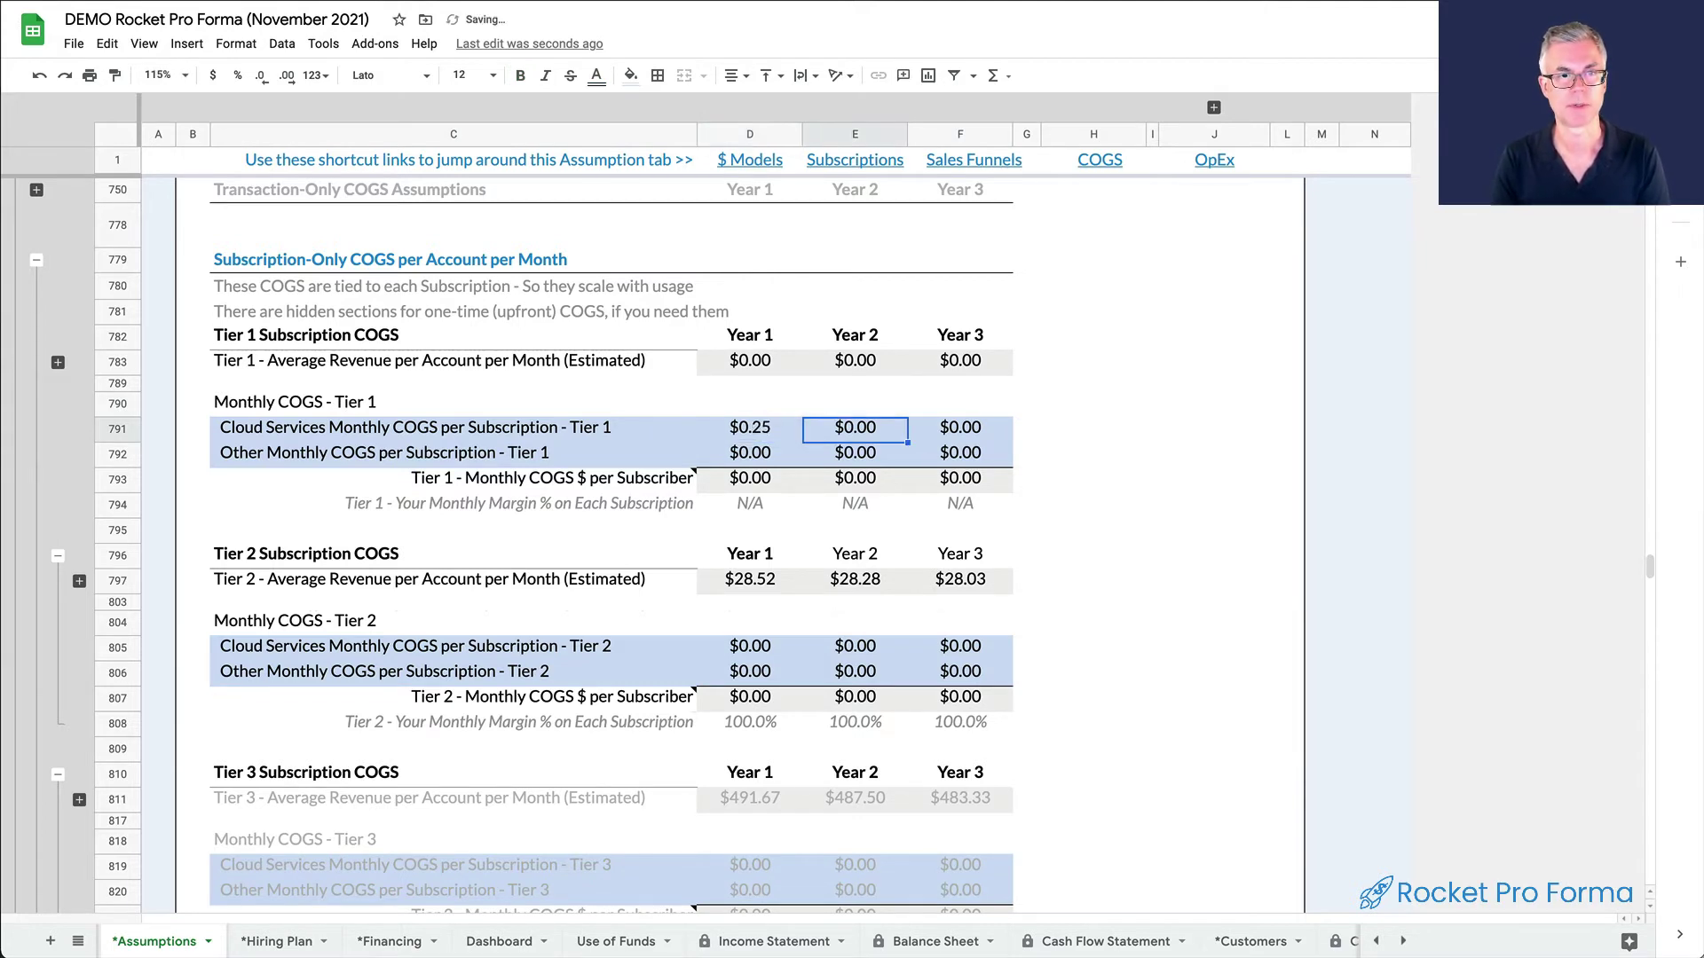
{"action": "left_click_drag", "start_coordinate": [756, 429], "coordinate": [963, 442]}
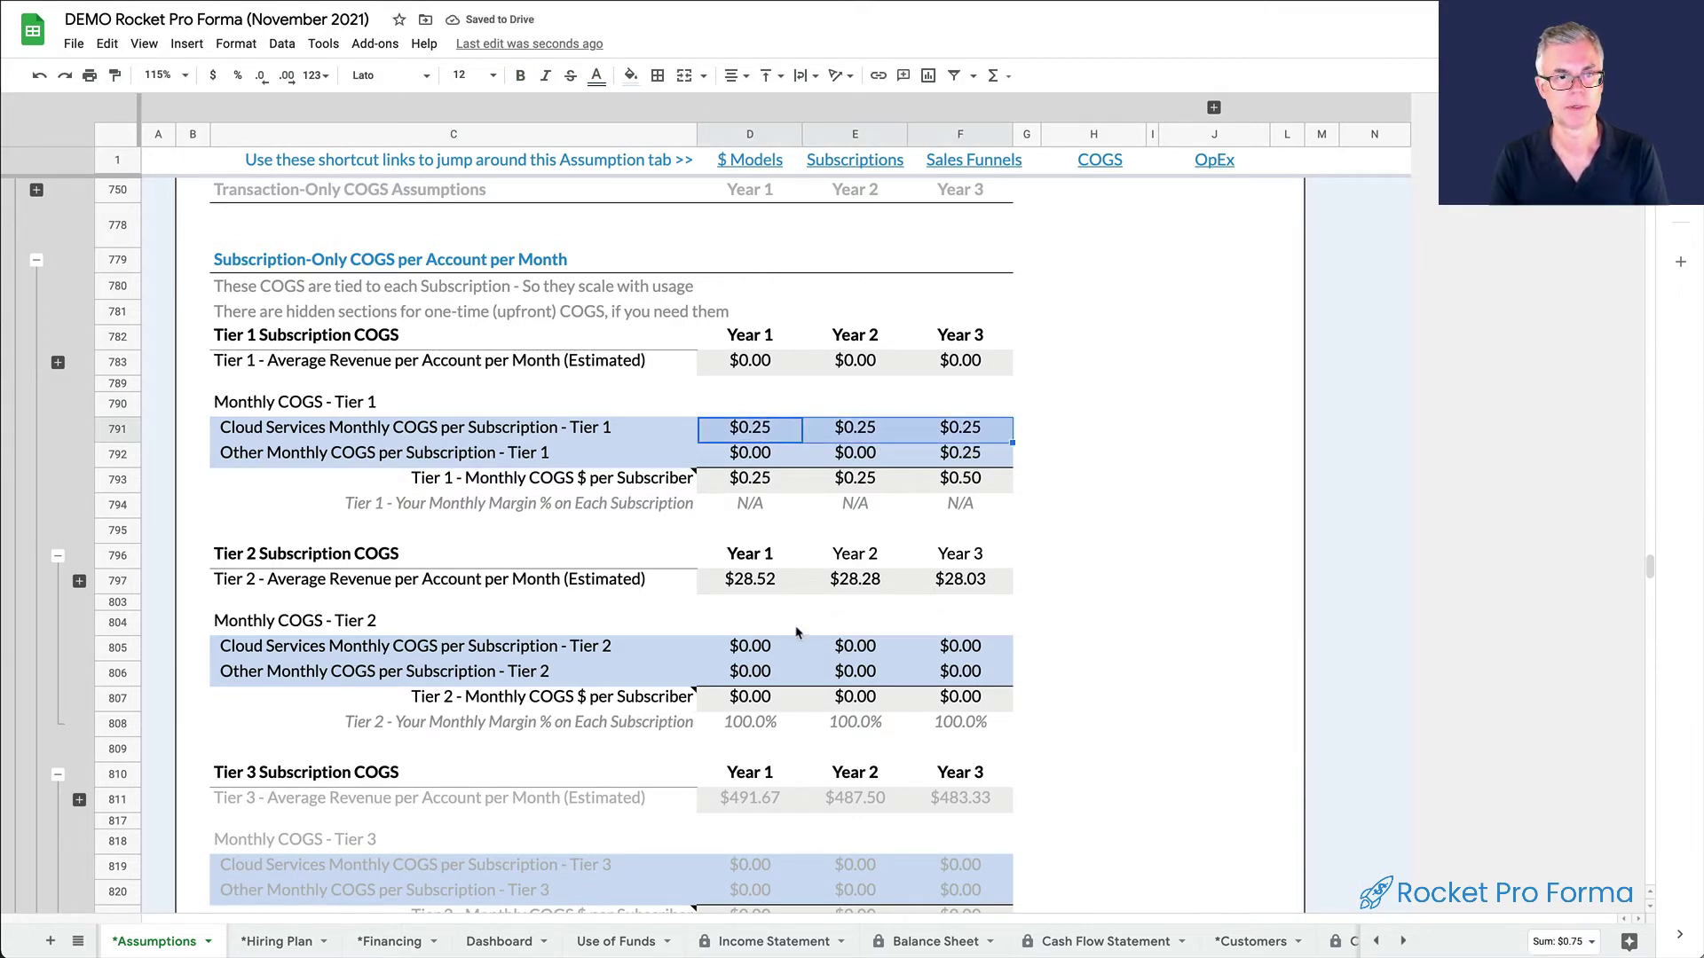
Set the Tier 2 cloud services cost to $0.50 and compare both tiers across three years
{"action": "left_click", "coordinate": [757, 649]}
{"action": "type", "text": ".5"}
{"action": "key", "text": "Tab"}
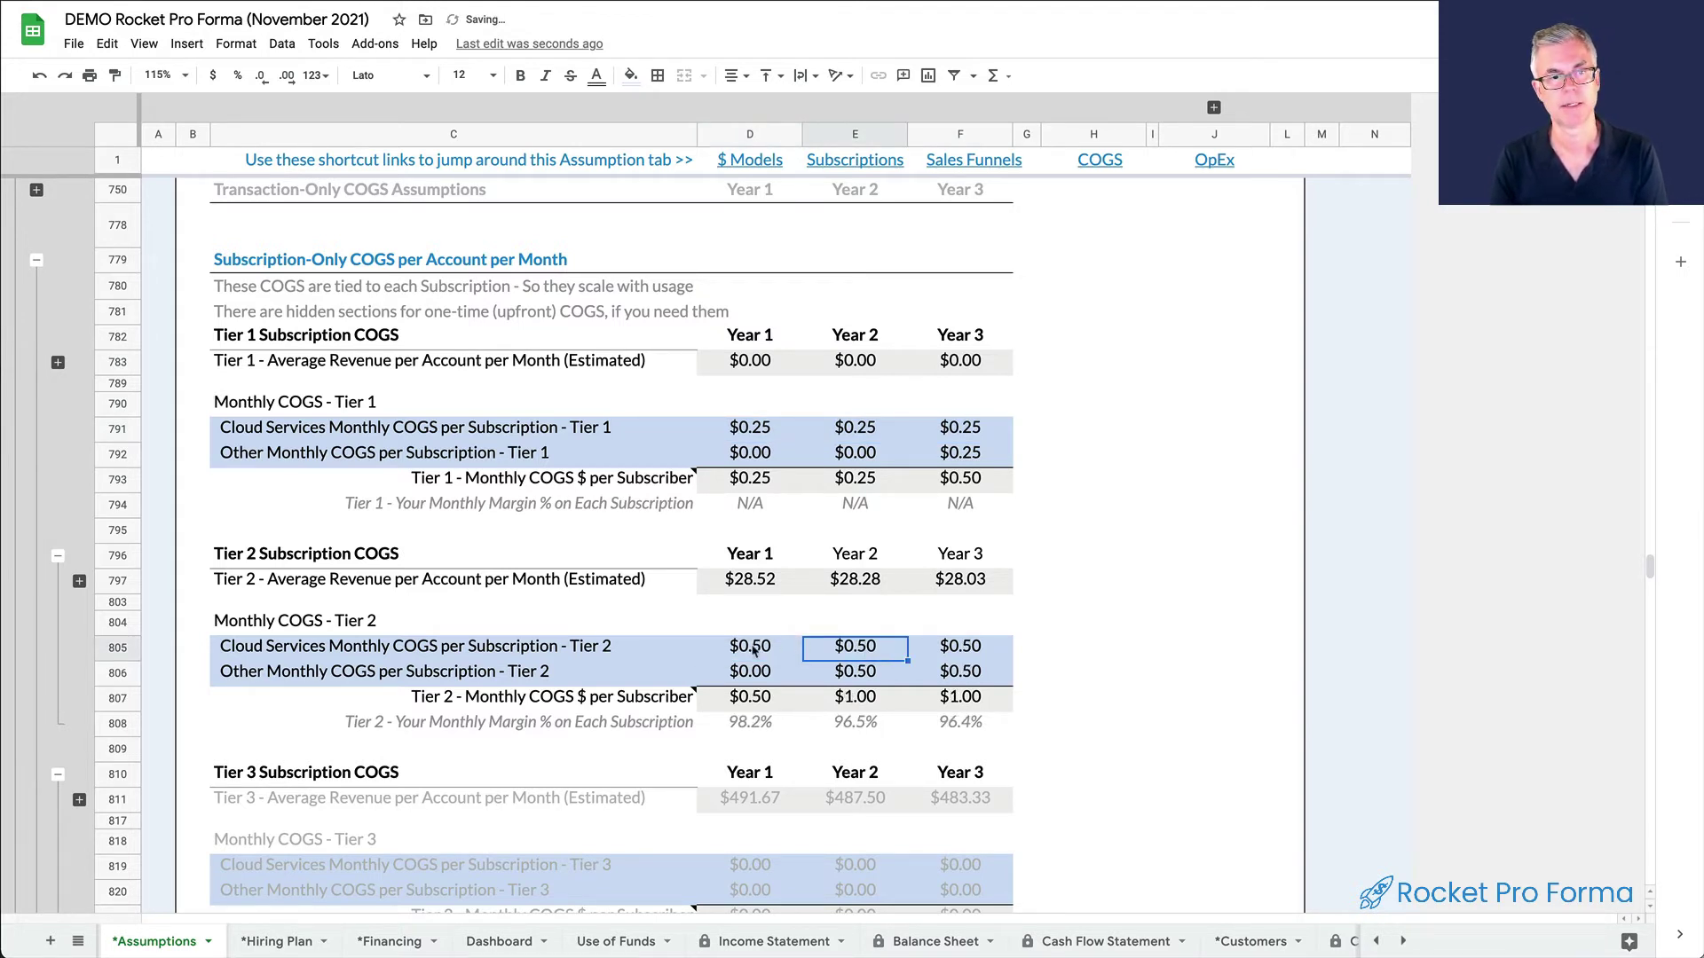
{"action": "left_click_drag", "start_coordinate": [752, 649], "coordinate": [955, 647]}
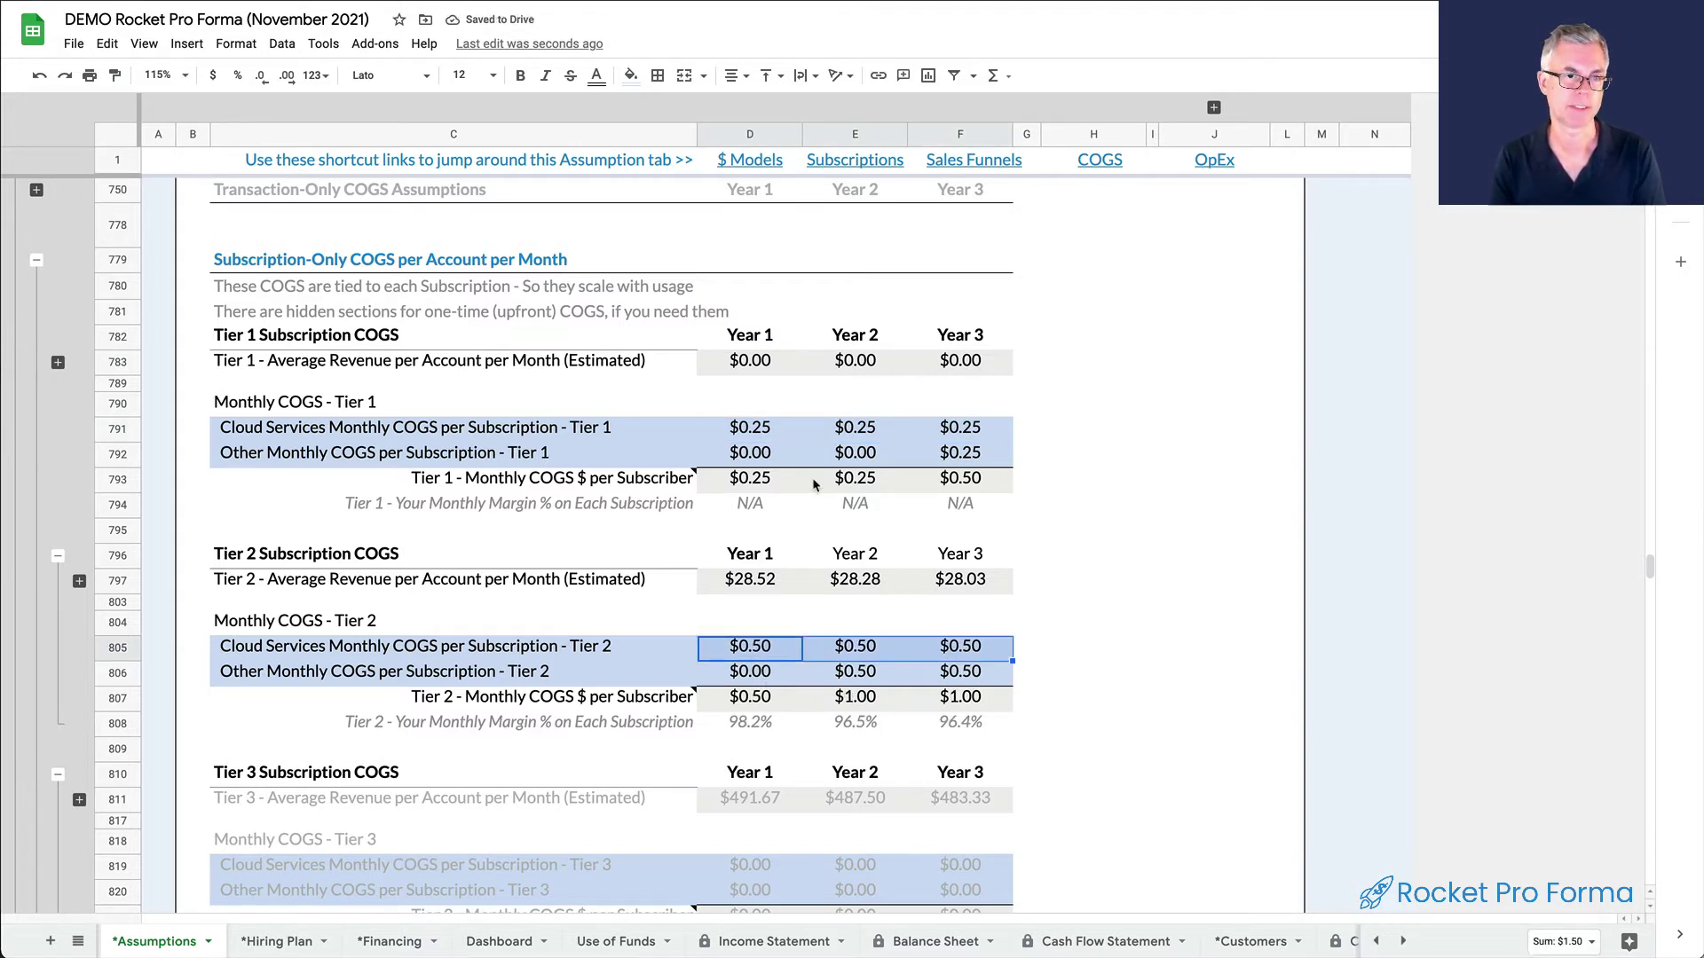
{"action": "left_click_drag", "start_coordinate": [764, 433], "coordinate": [920, 444]}
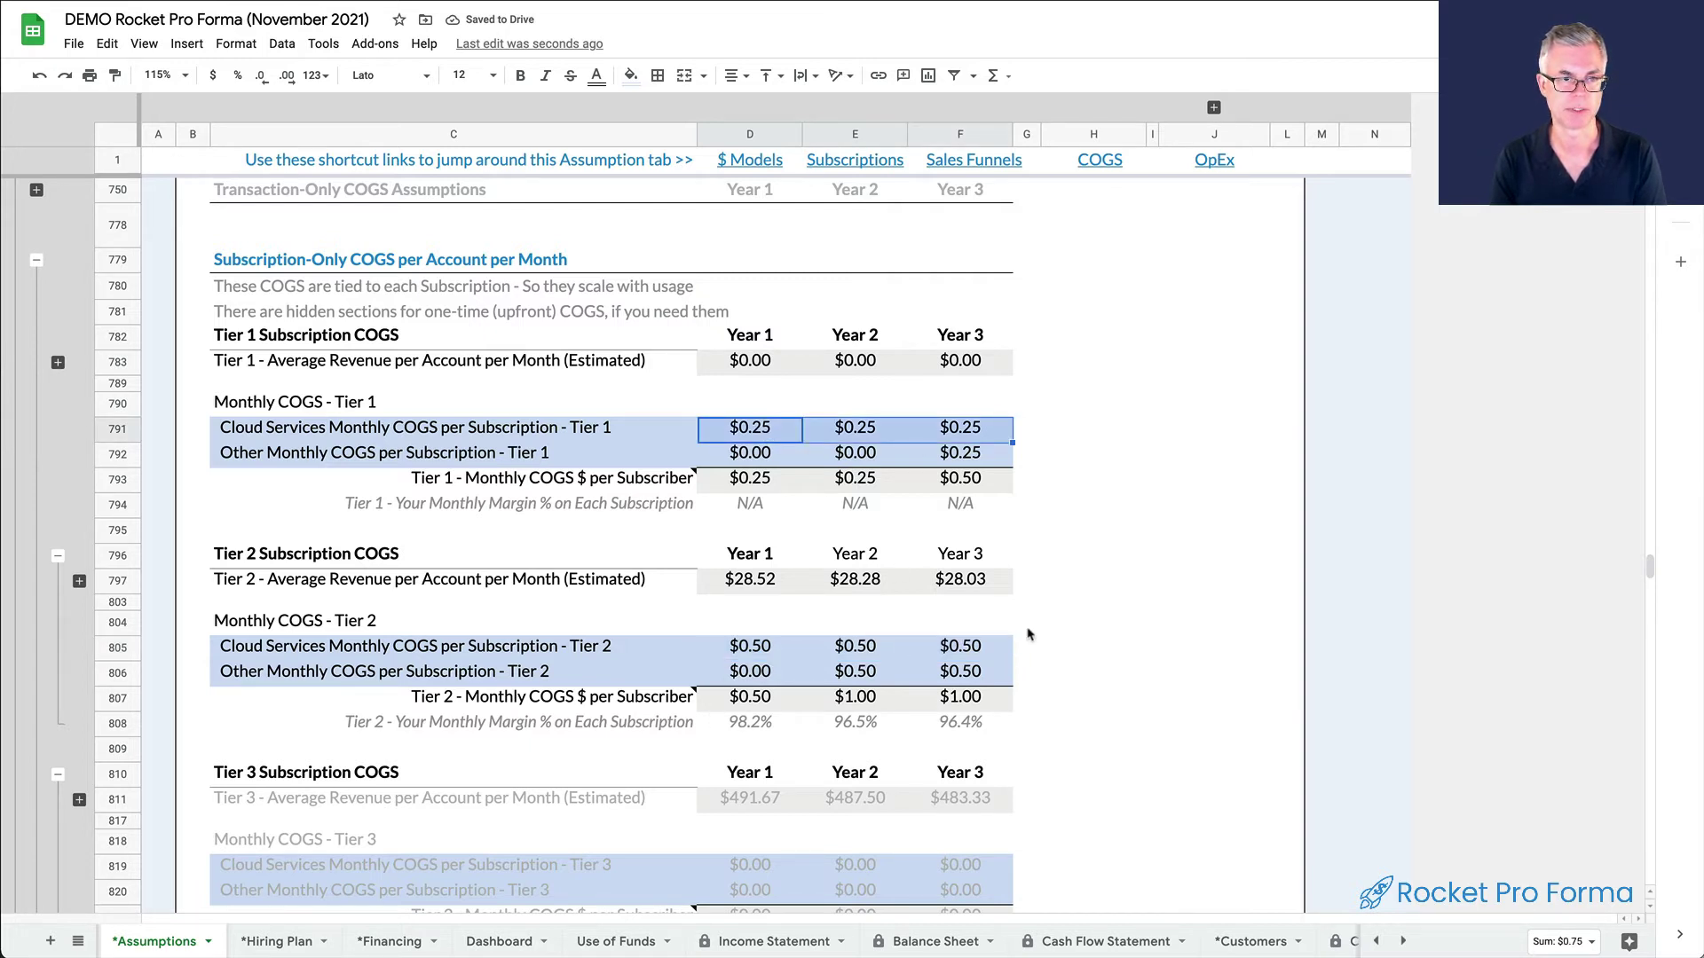
{"action": "scroll", "coordinate": [506, 943], "scroll_direction": "up", "scroll_amount": 2}
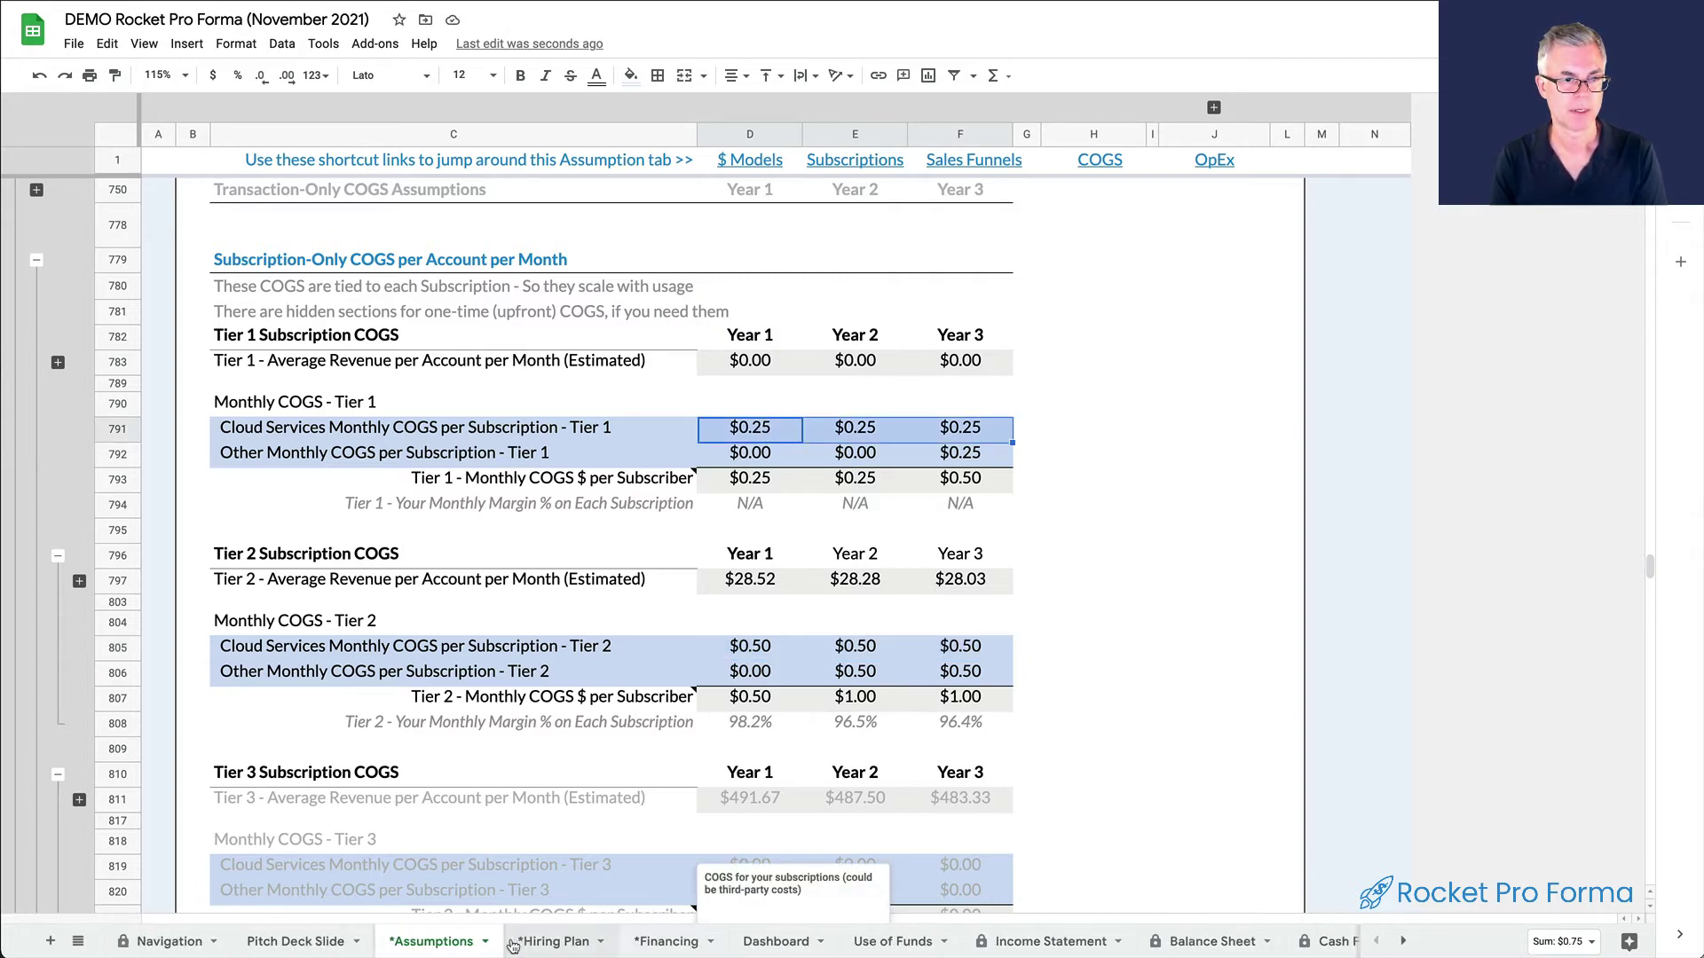
{"action": "left_click", "coordinate": [289, 941]}
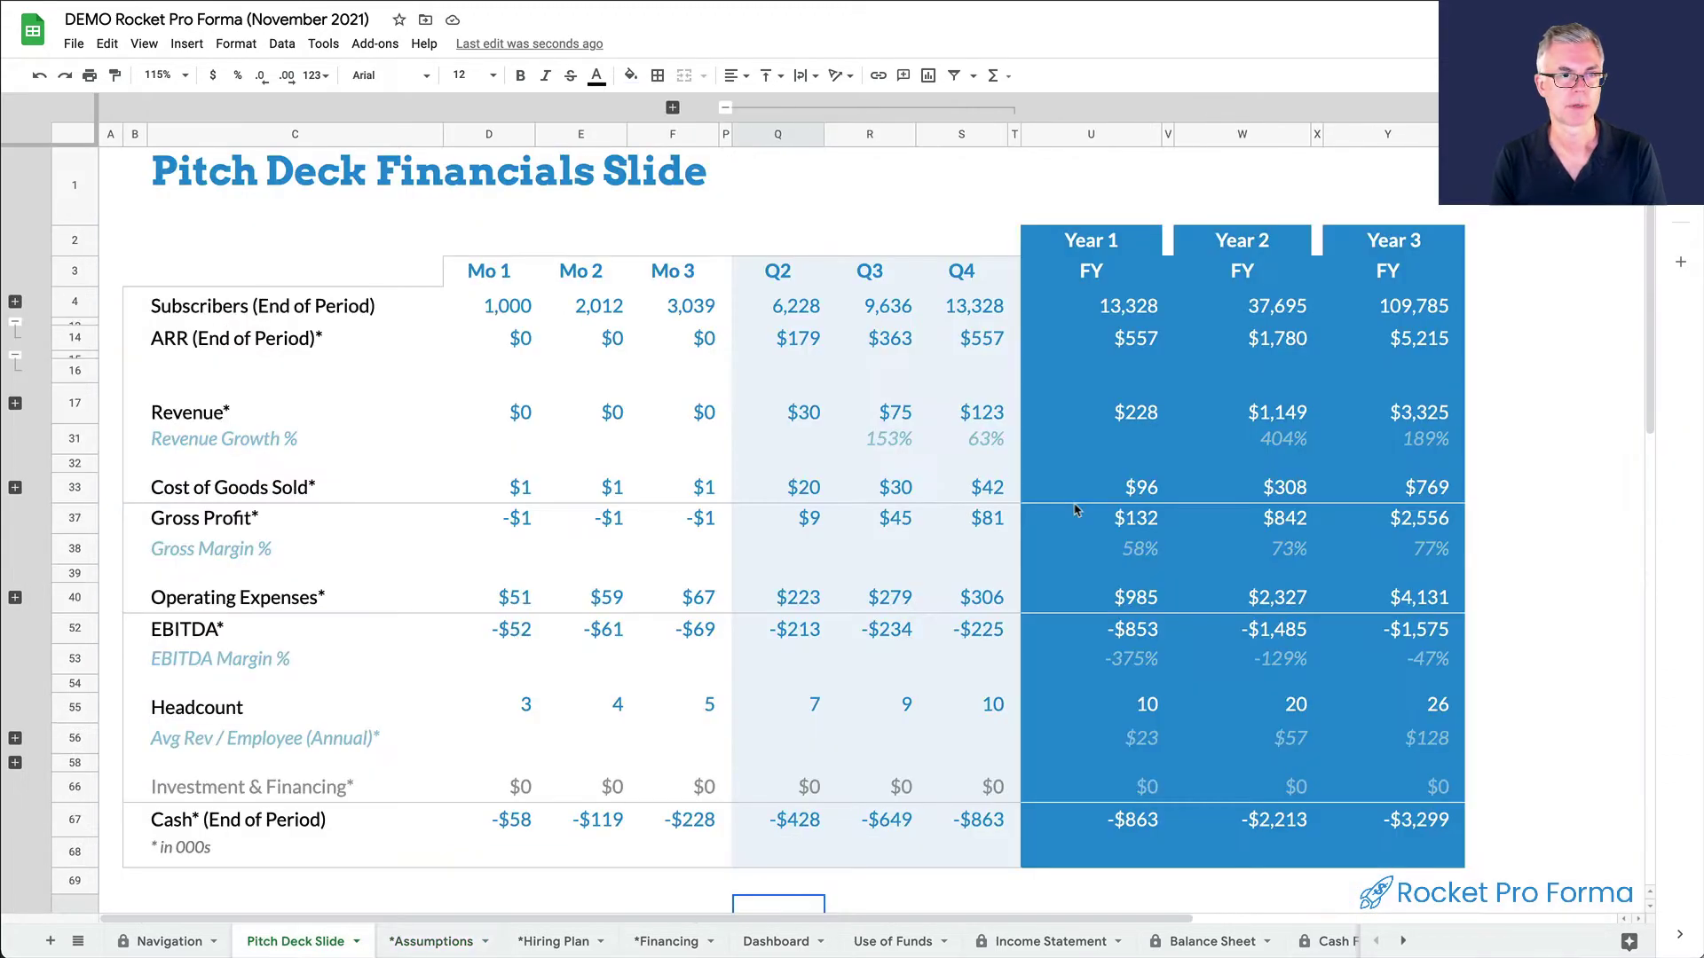
{"action": "left_click", "coordinate": [76, 306]}
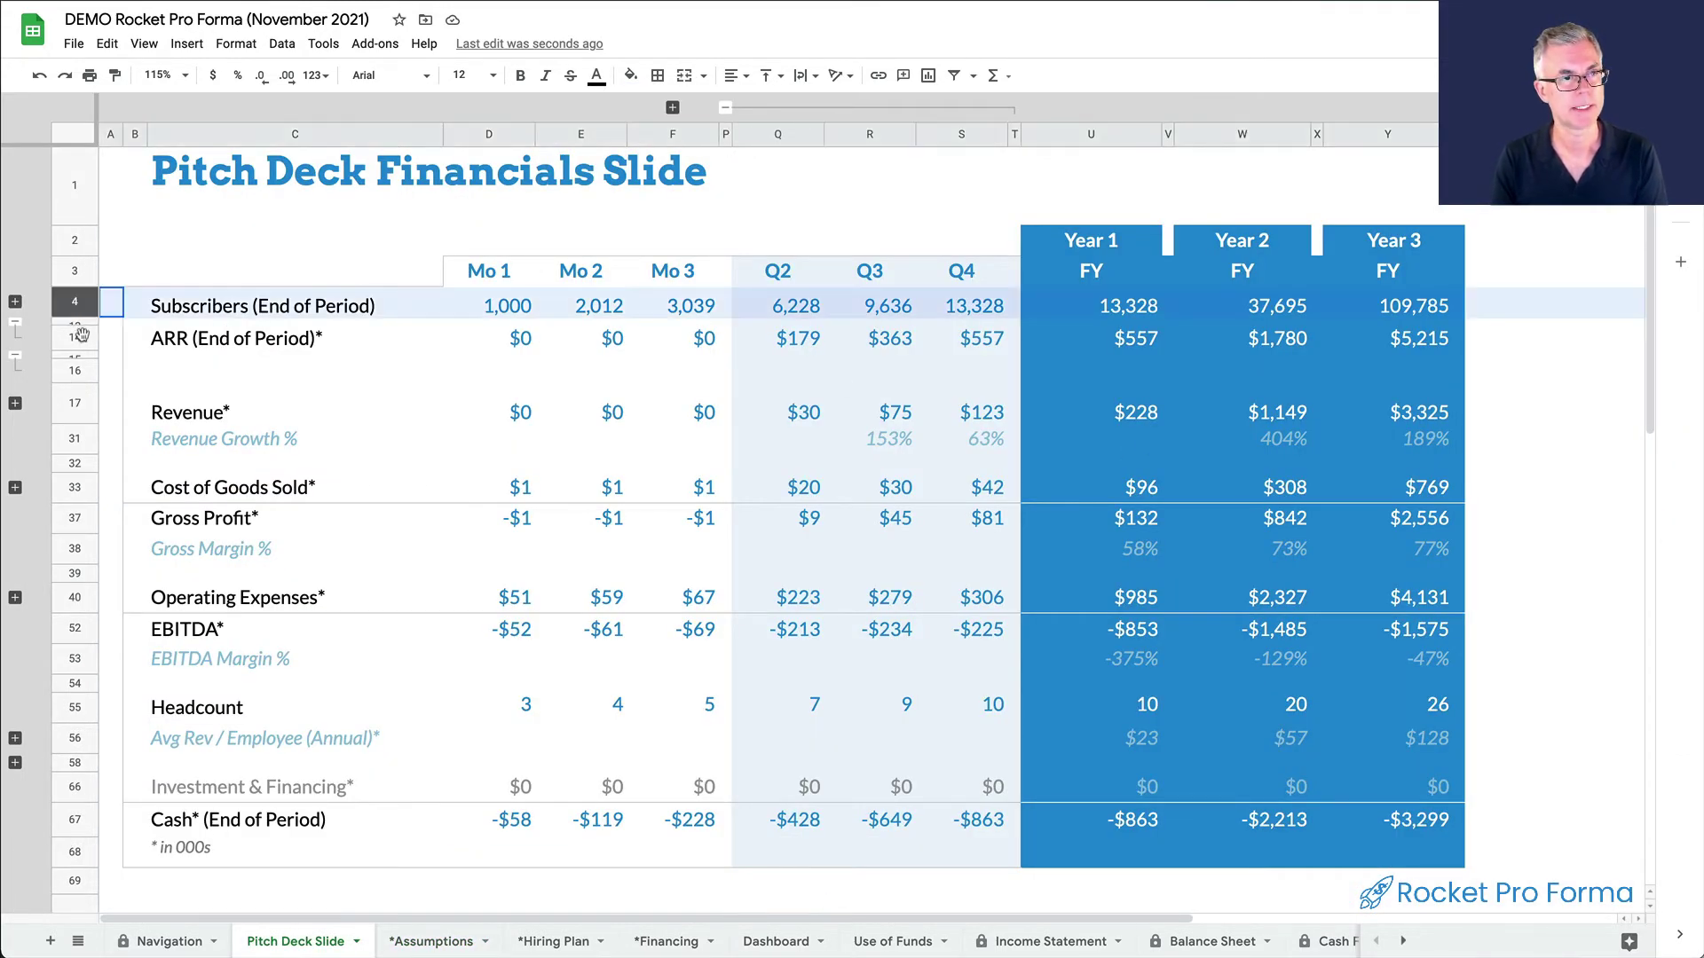
{"action": "left_click", "coordinate": [82, 338], "text": "shift"}
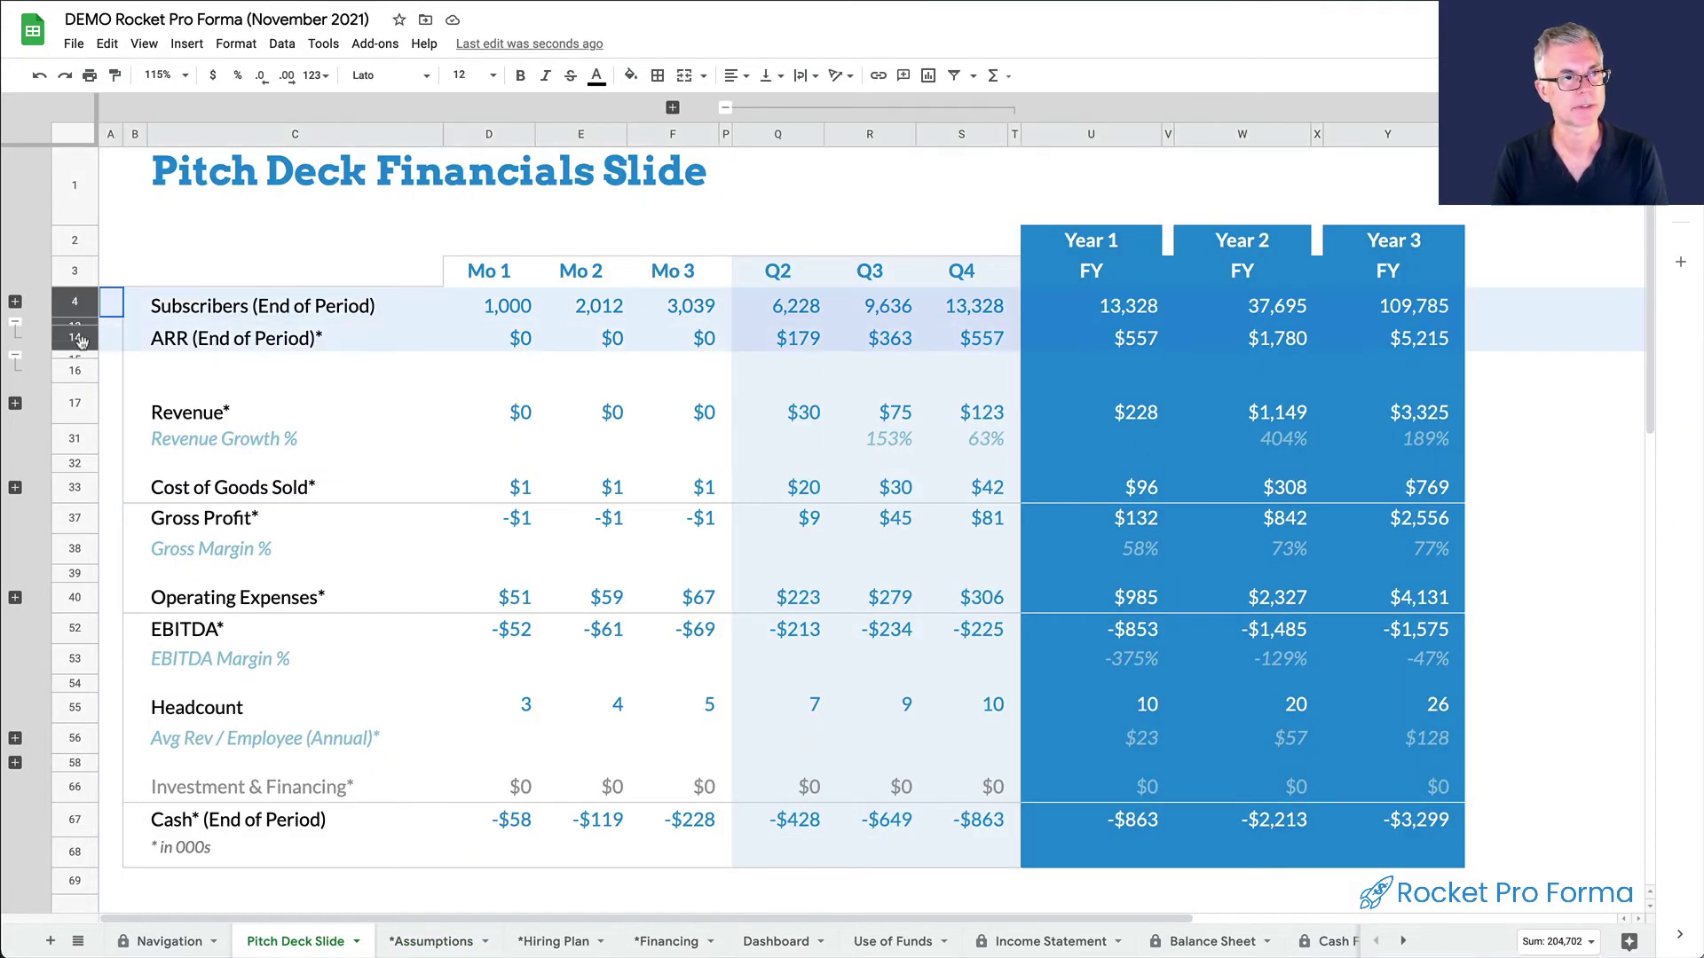
{"action": "left_click", "coordinate": [521, 311]}
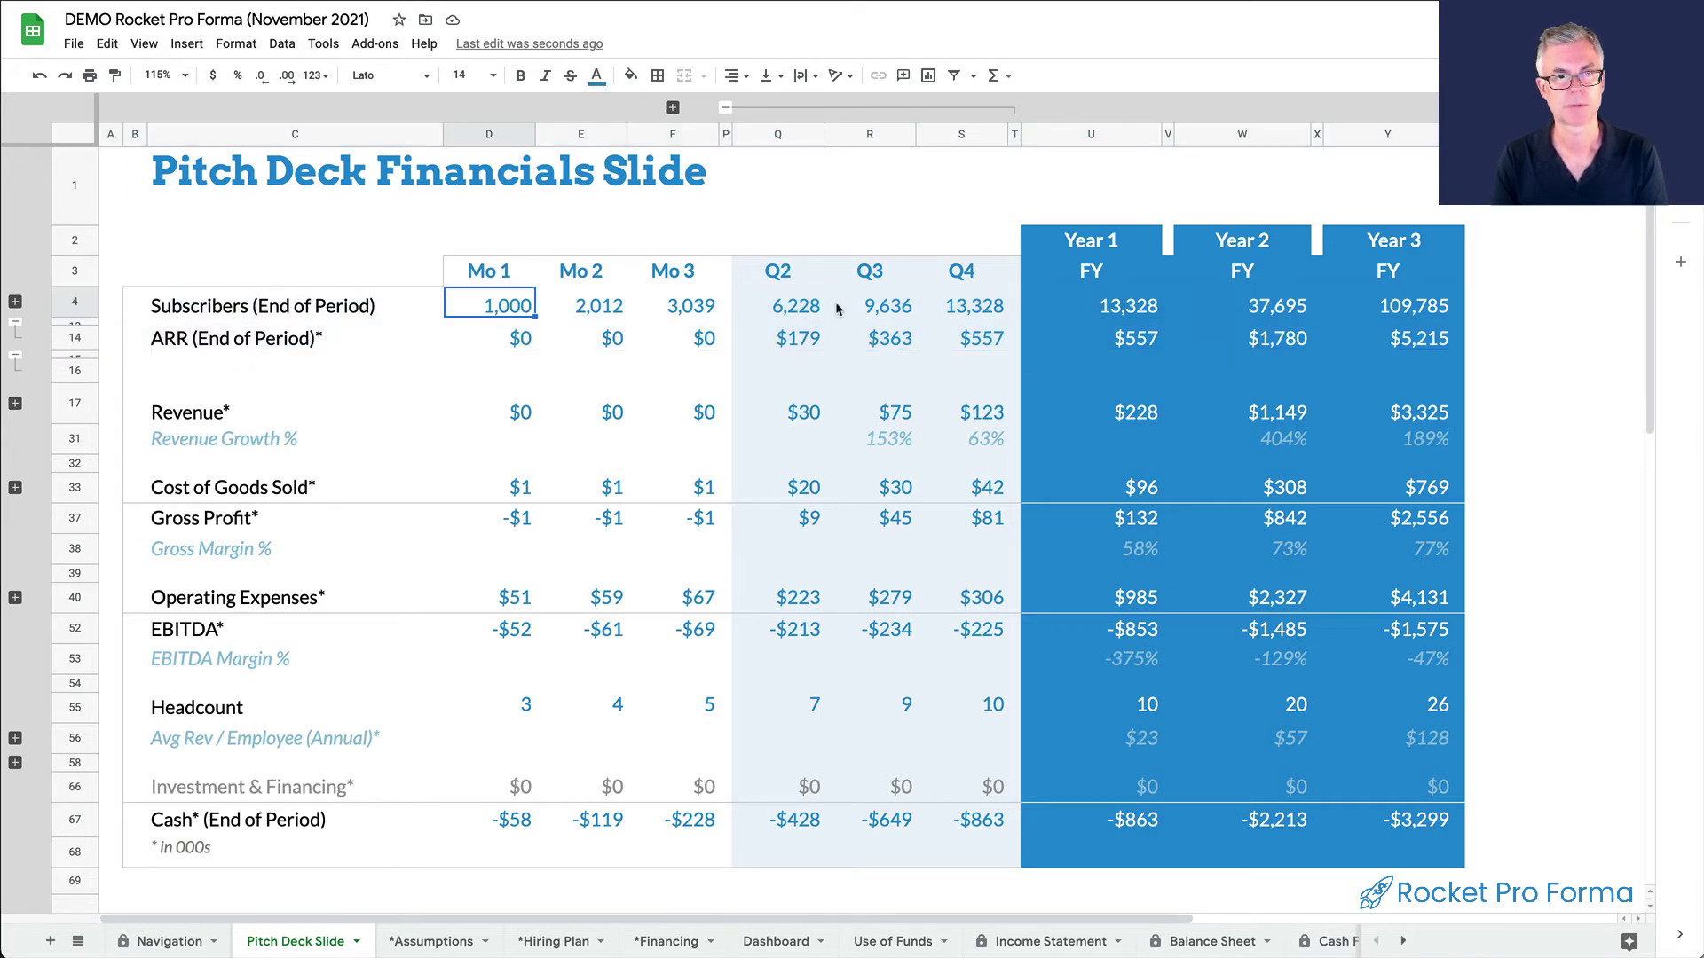
{"action": "left_click", "coordinate": [1440, 342]}
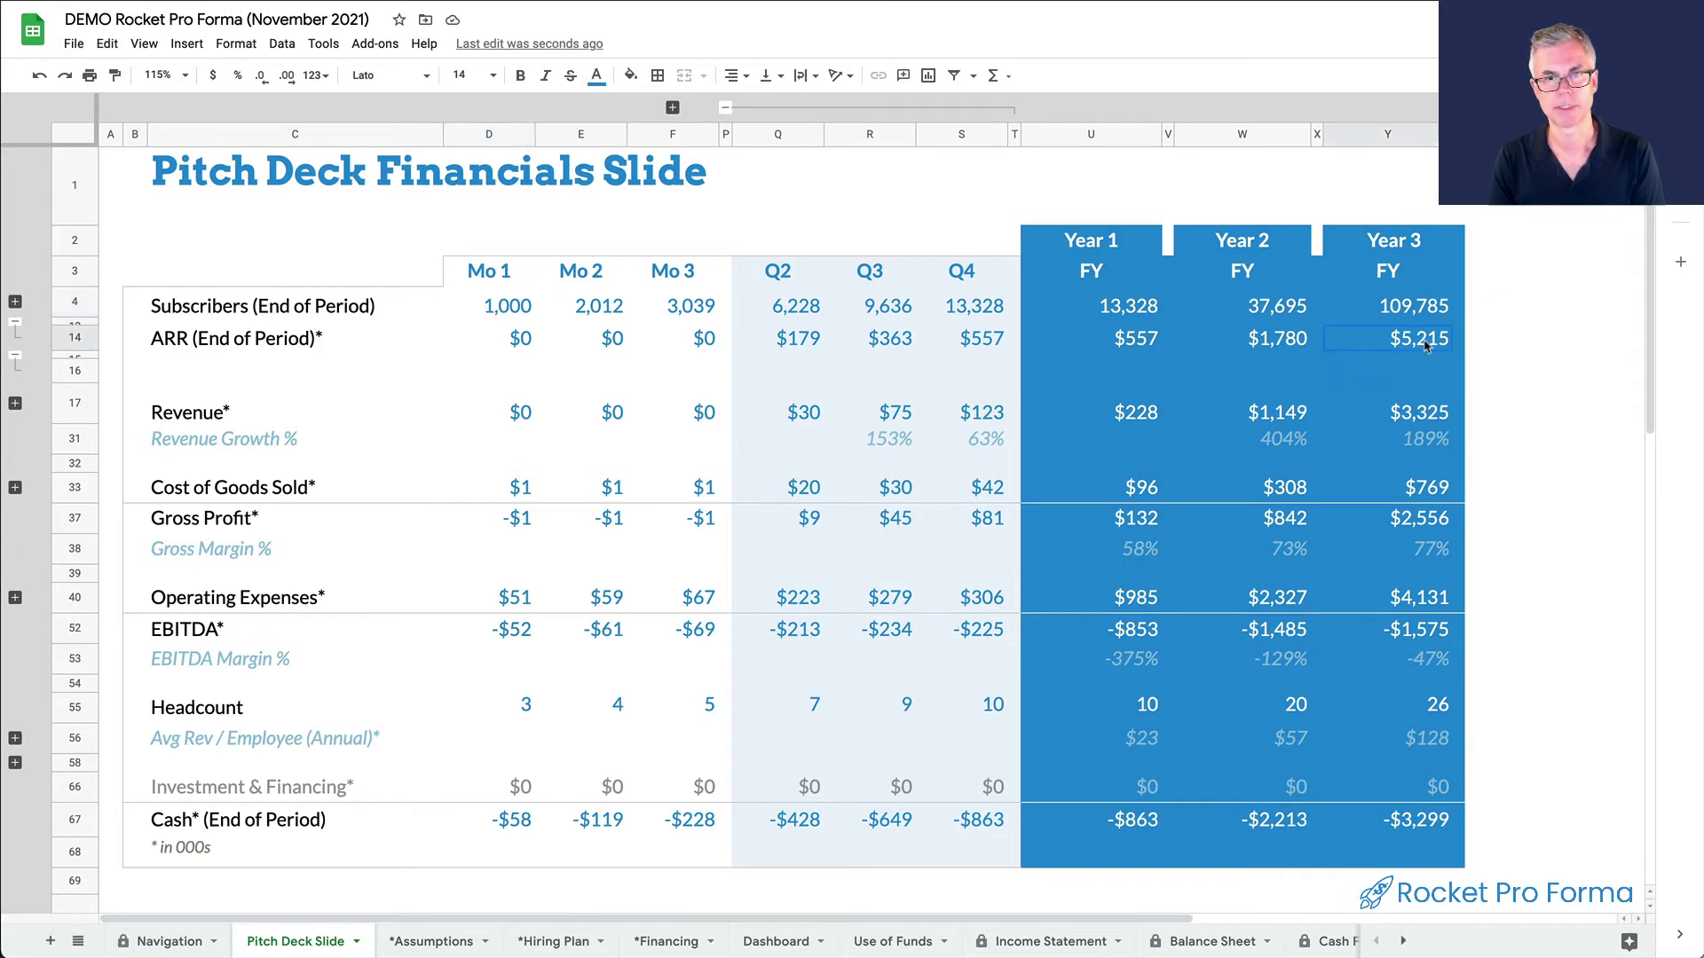
{"action": "left_click", "coordinate": [1123, 345], "text": "shift"}
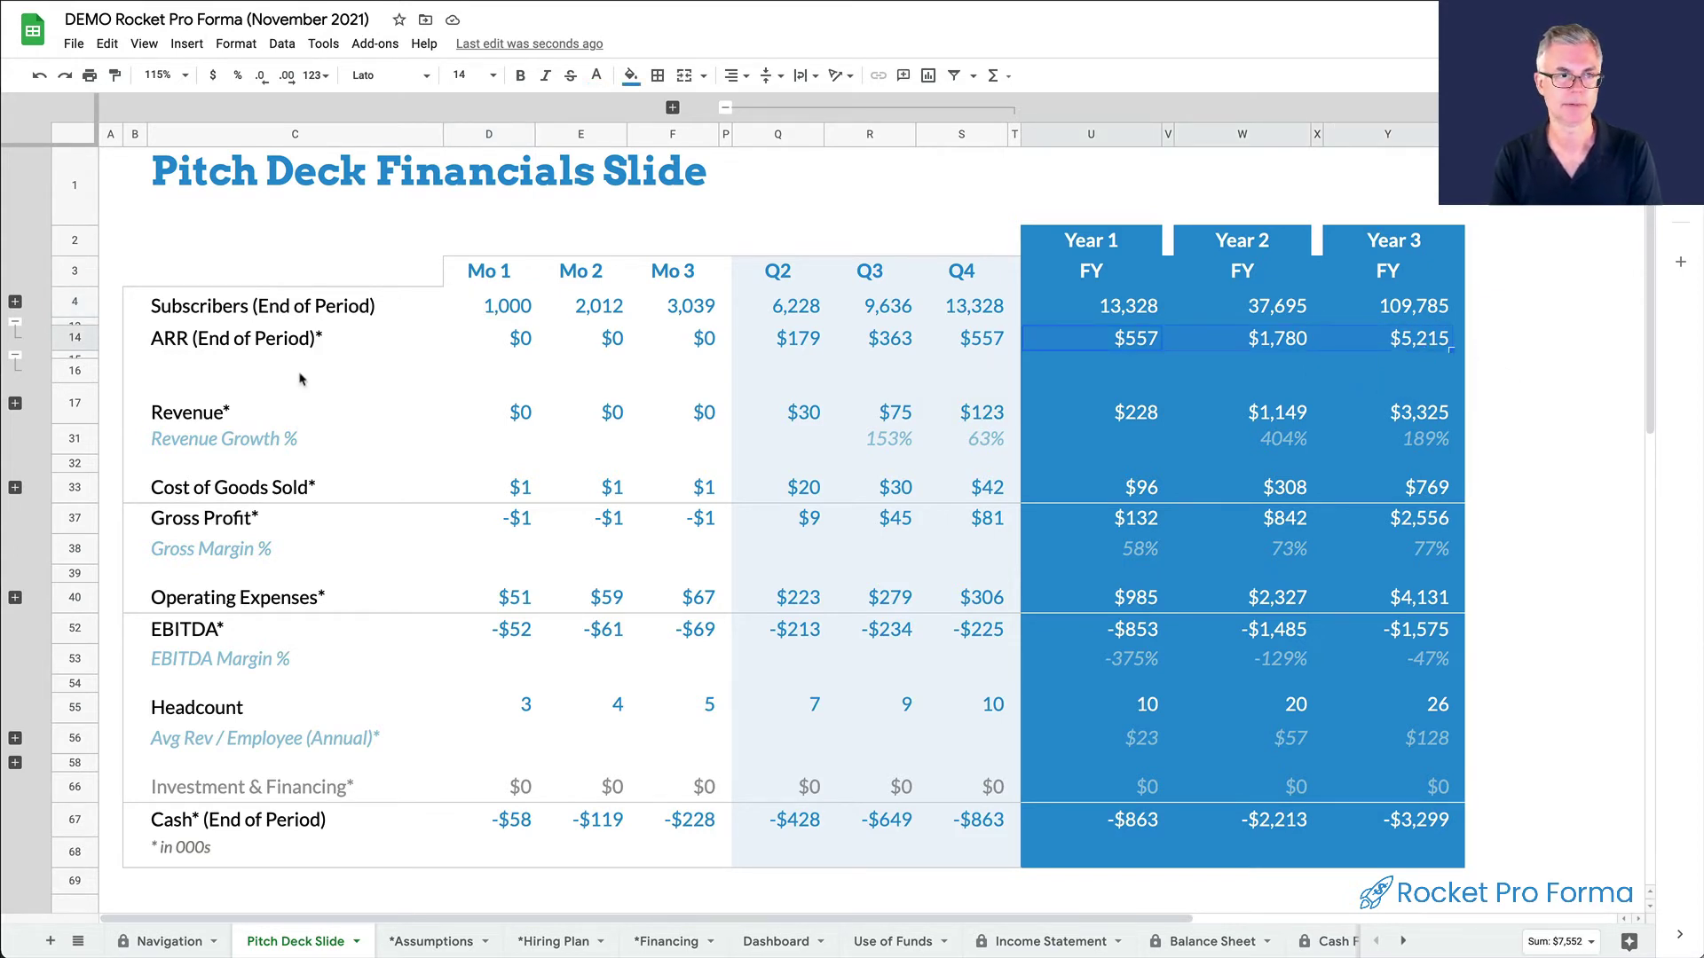
{"action": "left_click", "coordinate": [78, 408]}
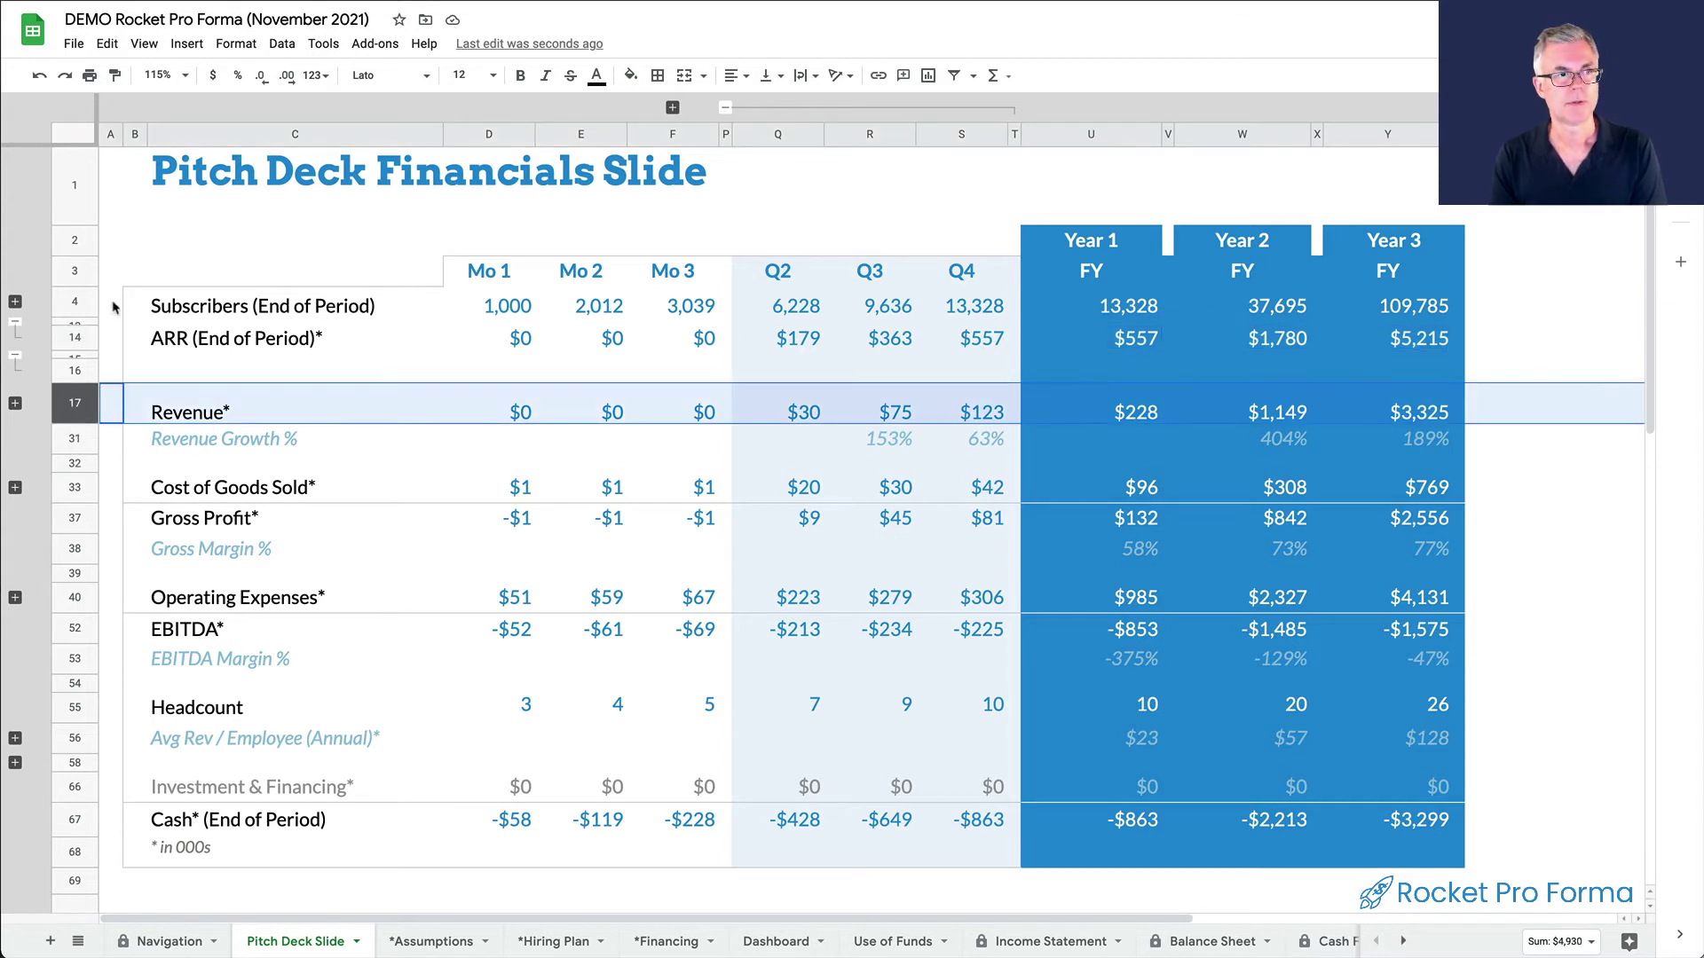
{"action": "left_click_drag", "start_coordinate": [75, 302], "coordinate": [75, 337]}
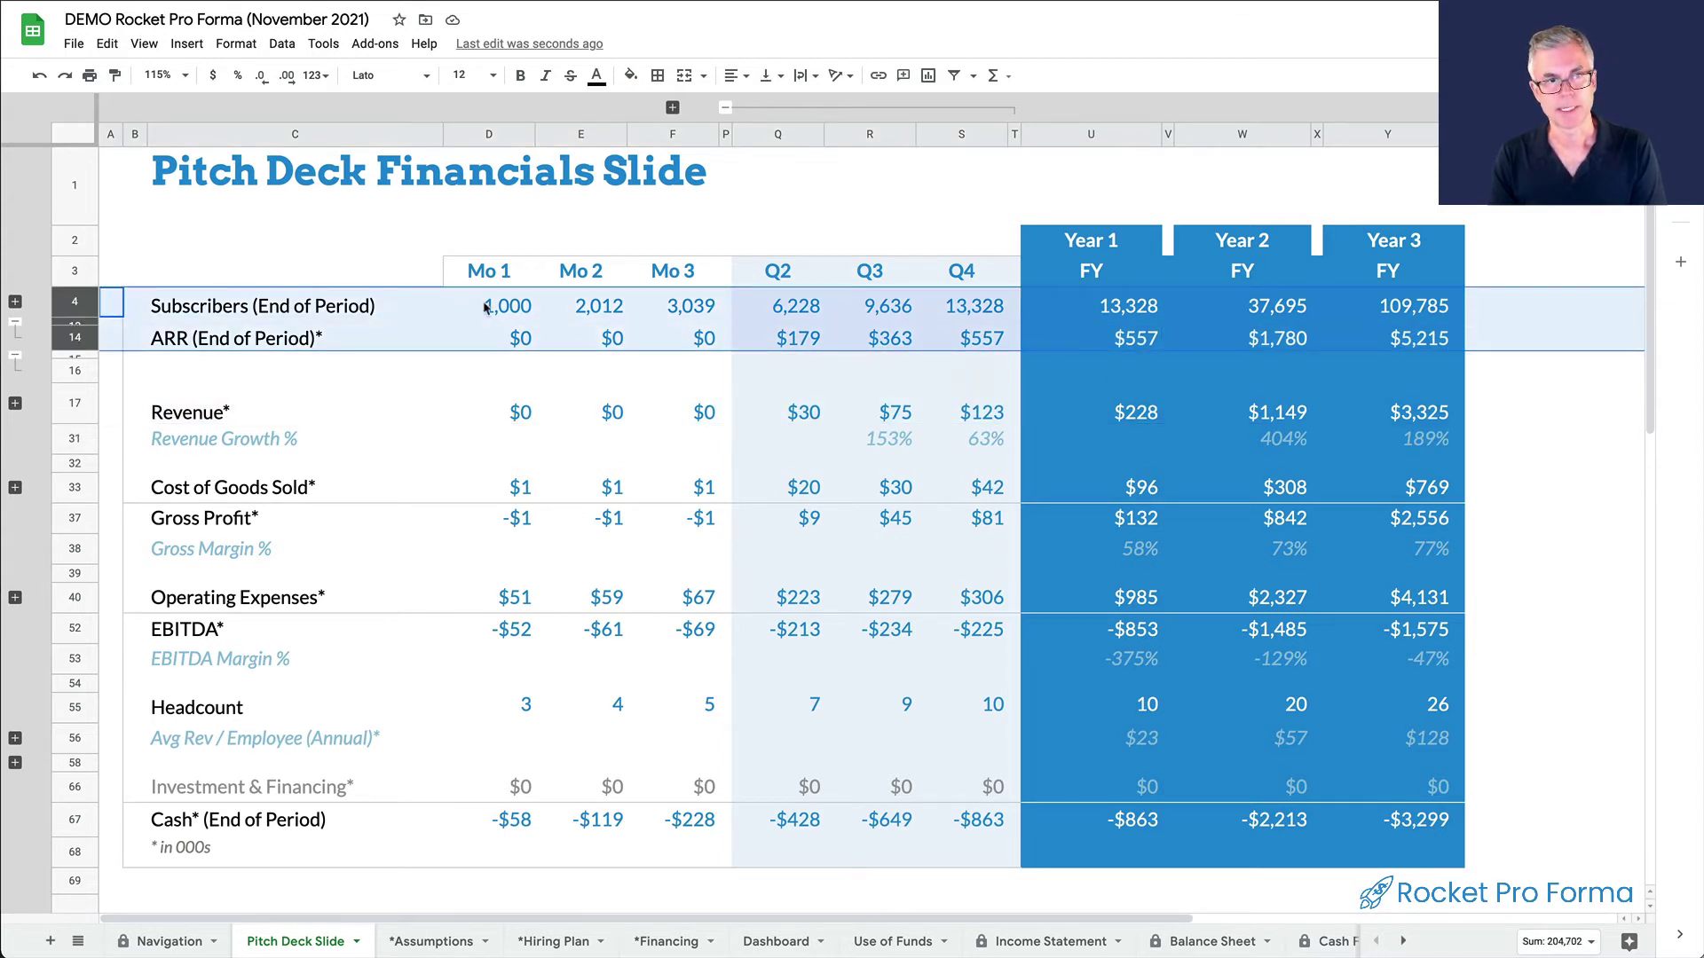
{"action": "left_click", "coordinate": [513, 307]}
{"action": "left_click", "coordinate": [1431, 309], "text": "shift"}
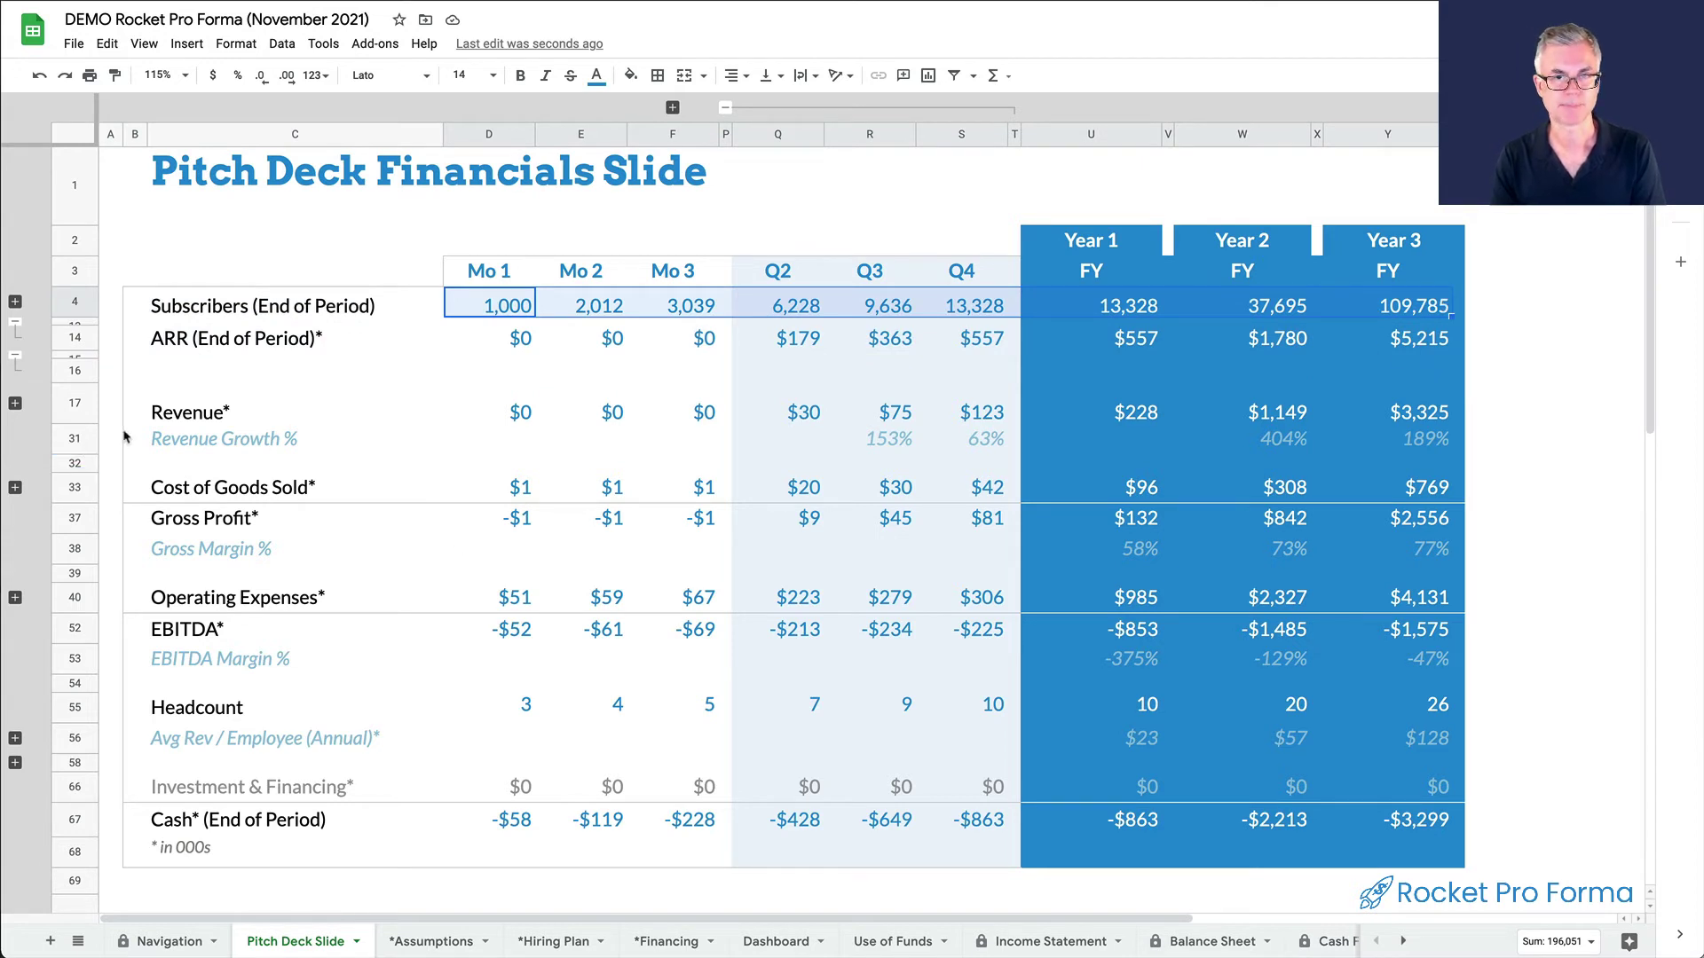
{"action": "left_click", "coordinate": [74, 405]}
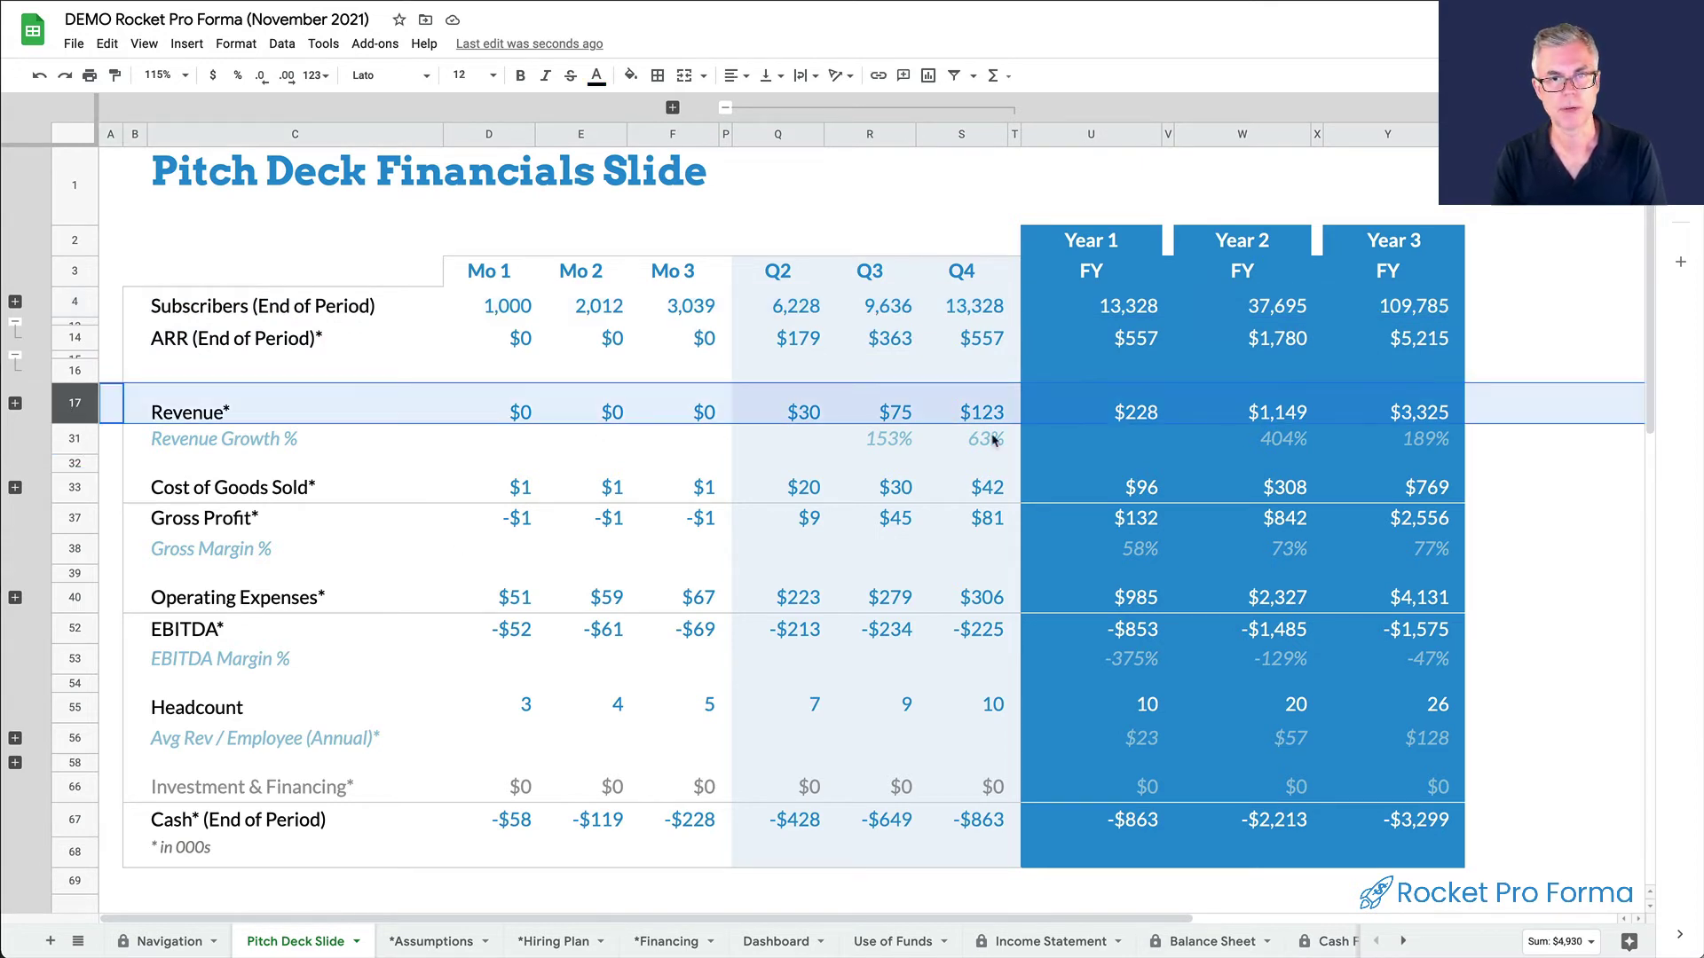
{"action": "left_click", "coordinate": [1420, 414]}
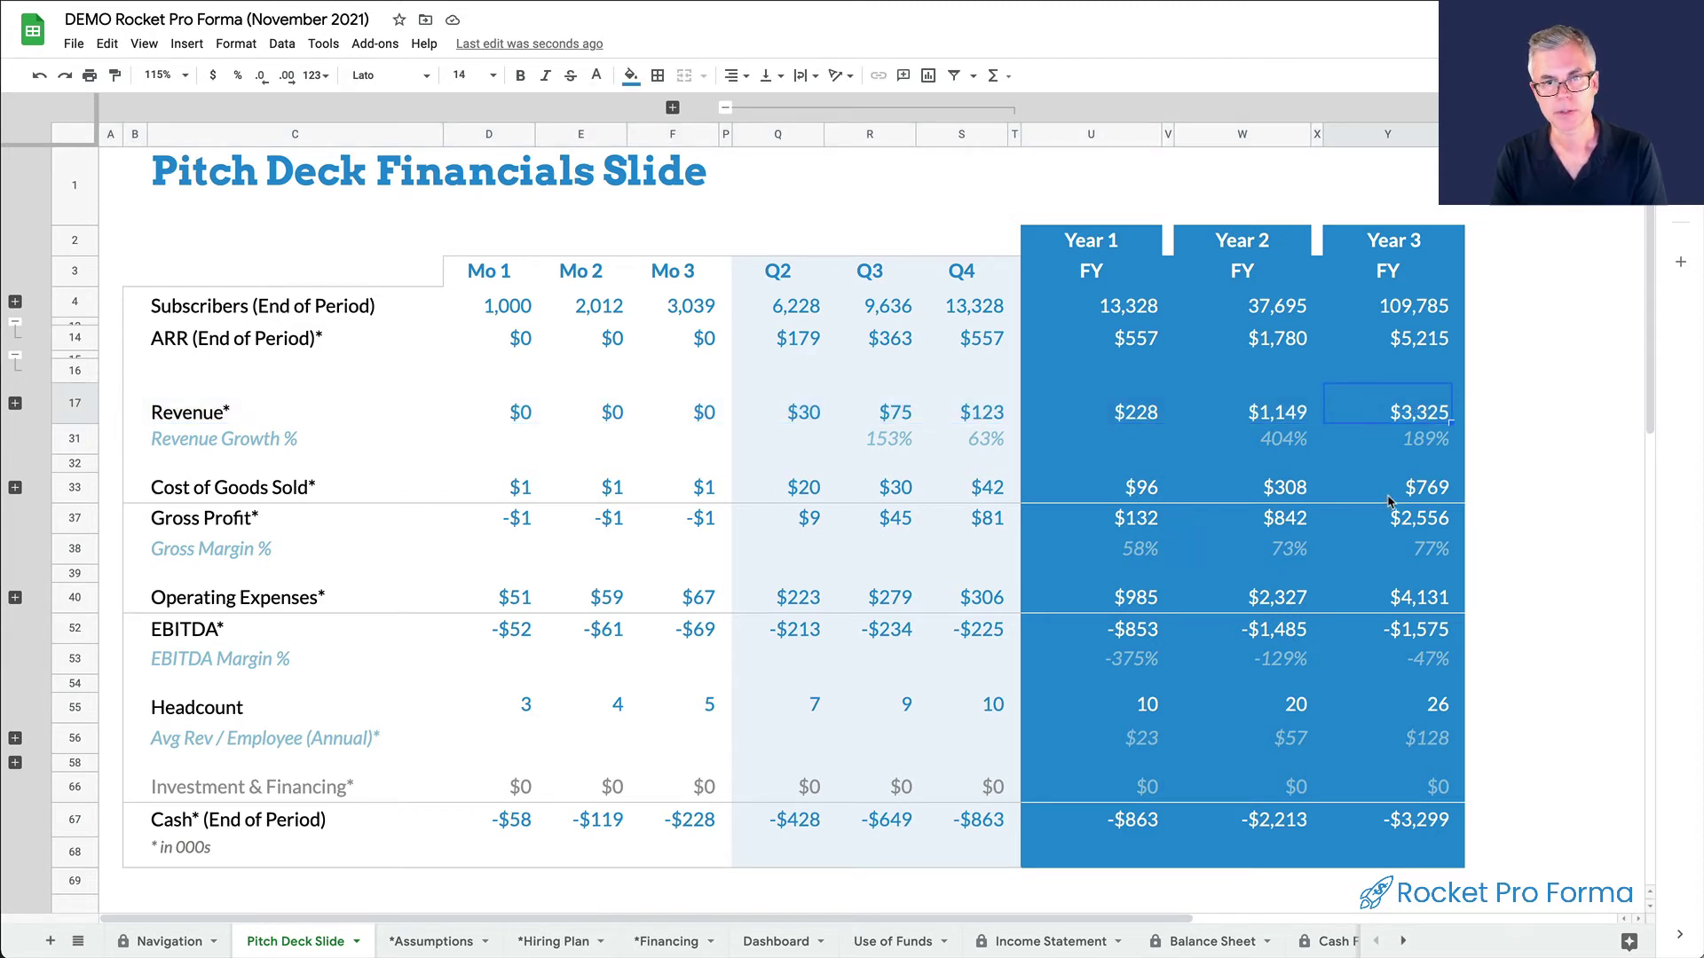
{"action": "left_click_drag", "start_coordinate": [1141, 487], "coordinate": [1425, 499]}
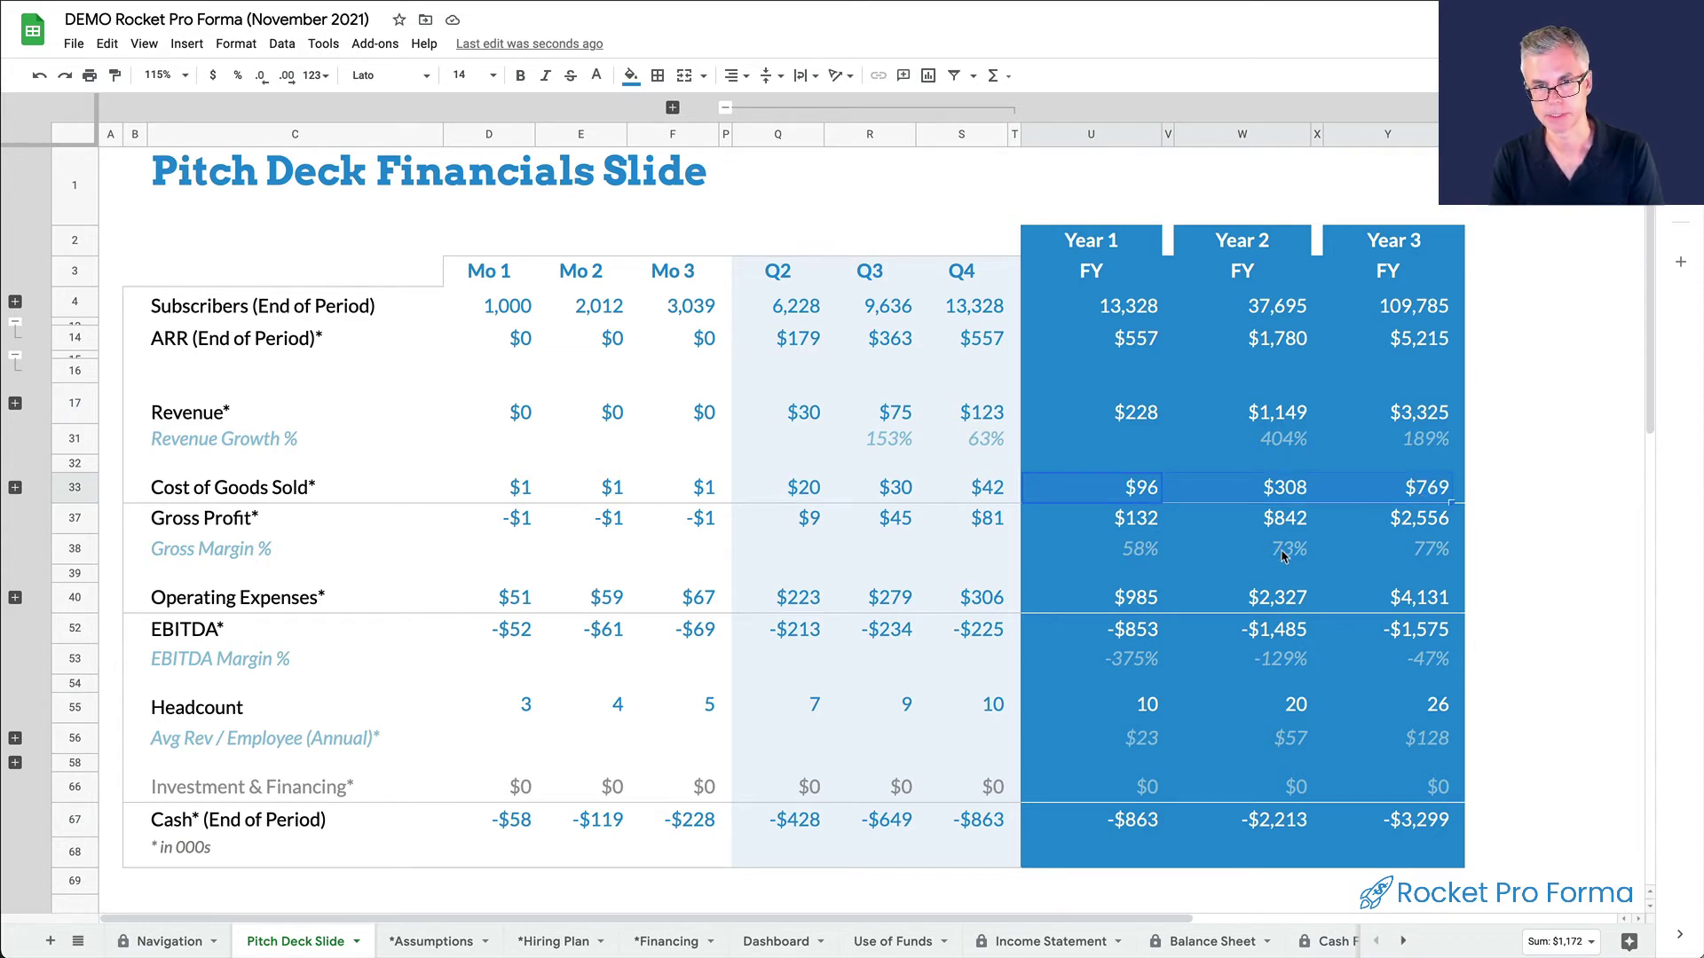
{"action": "left_click_drag", "start_coordinate": [1385, 555], "coordinate": [1301, 560]}
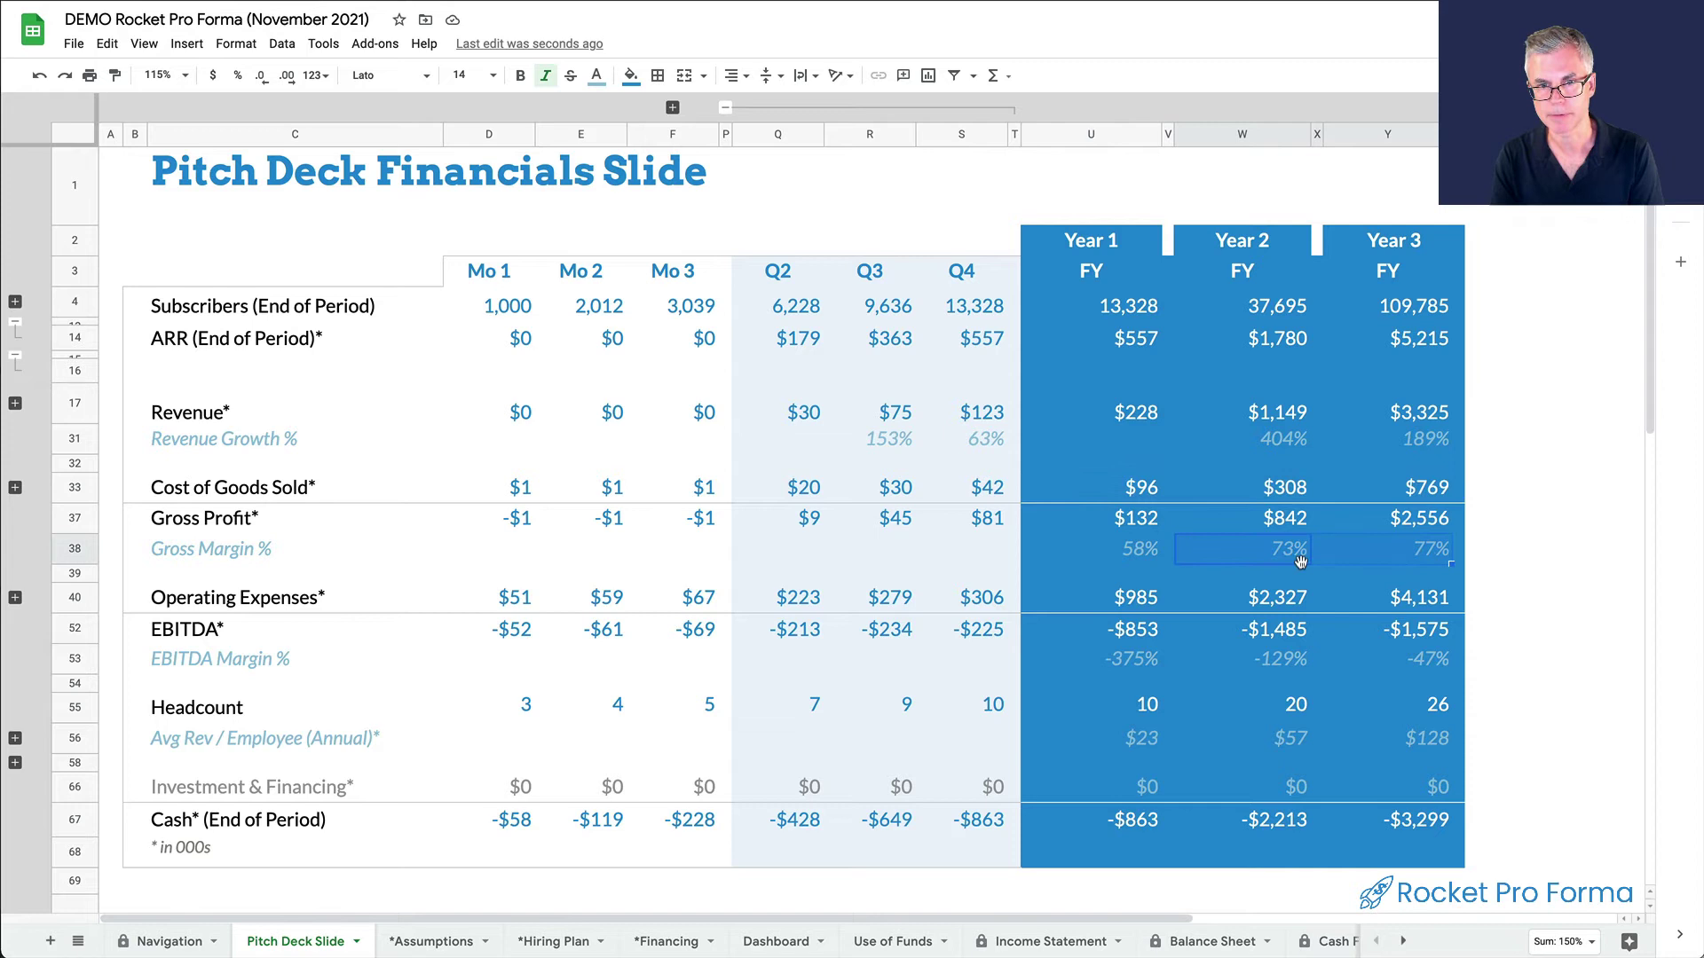
Review Operating Expenses, yearly EBITDA and Headcount, then move to the Financing sheet
{"action": "left_click", "coordinate": [15, 599]}
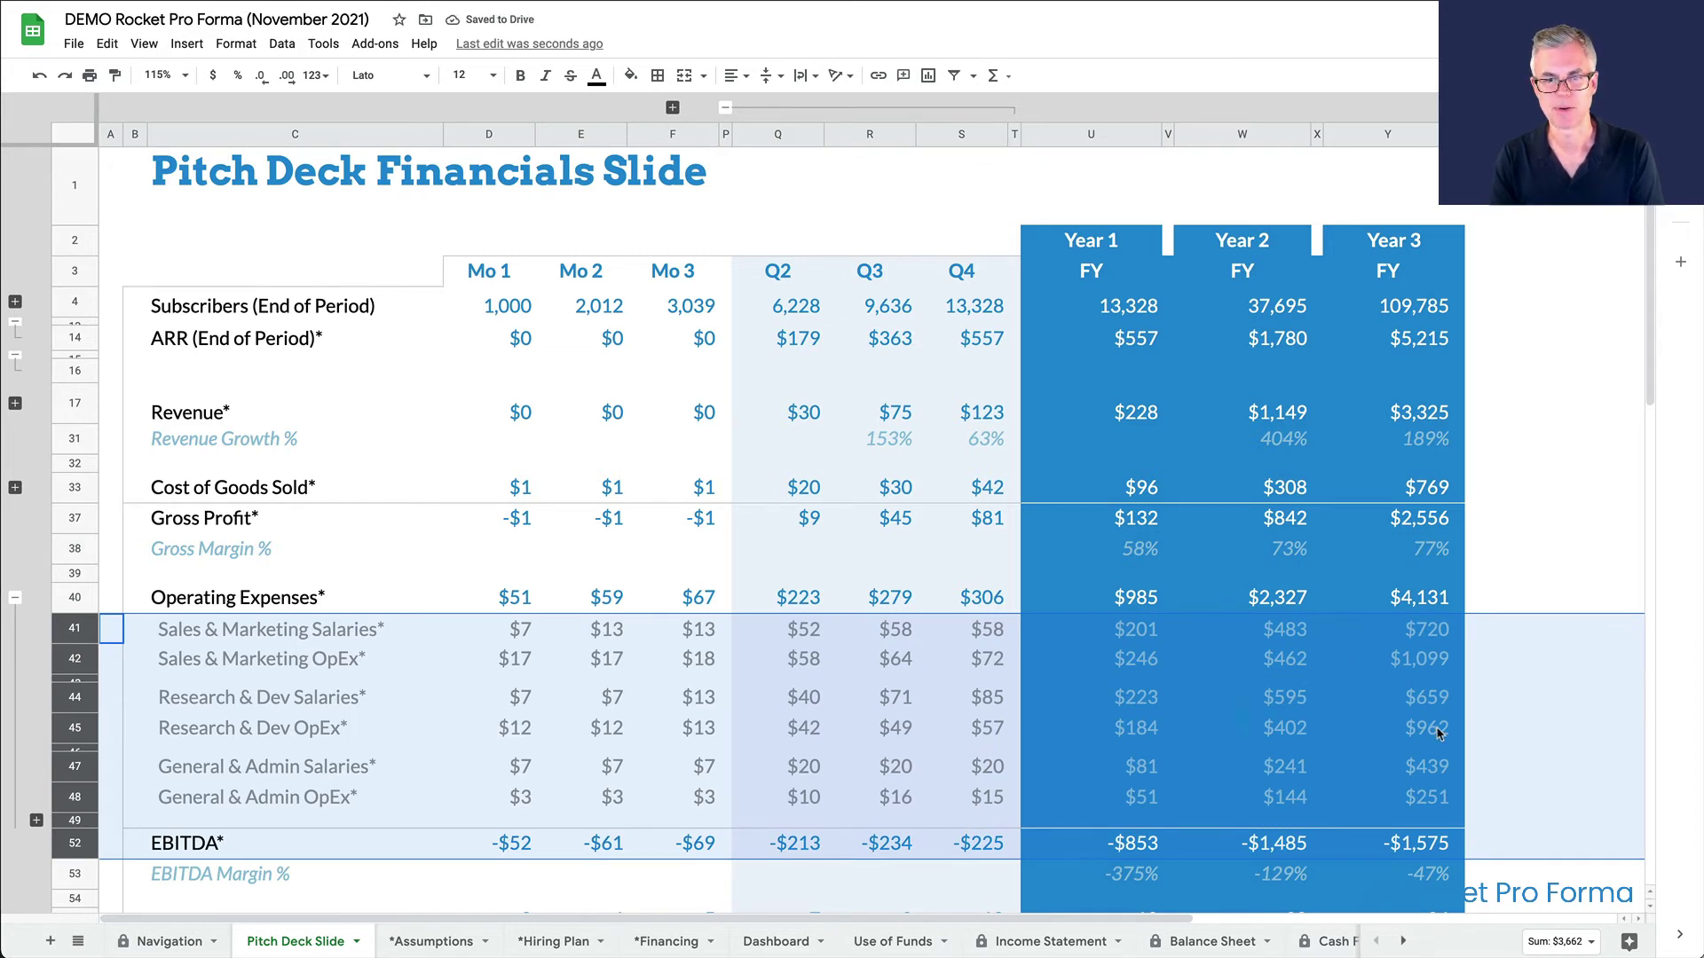
{"action": "left_click", "coordinate": [15, 599]}
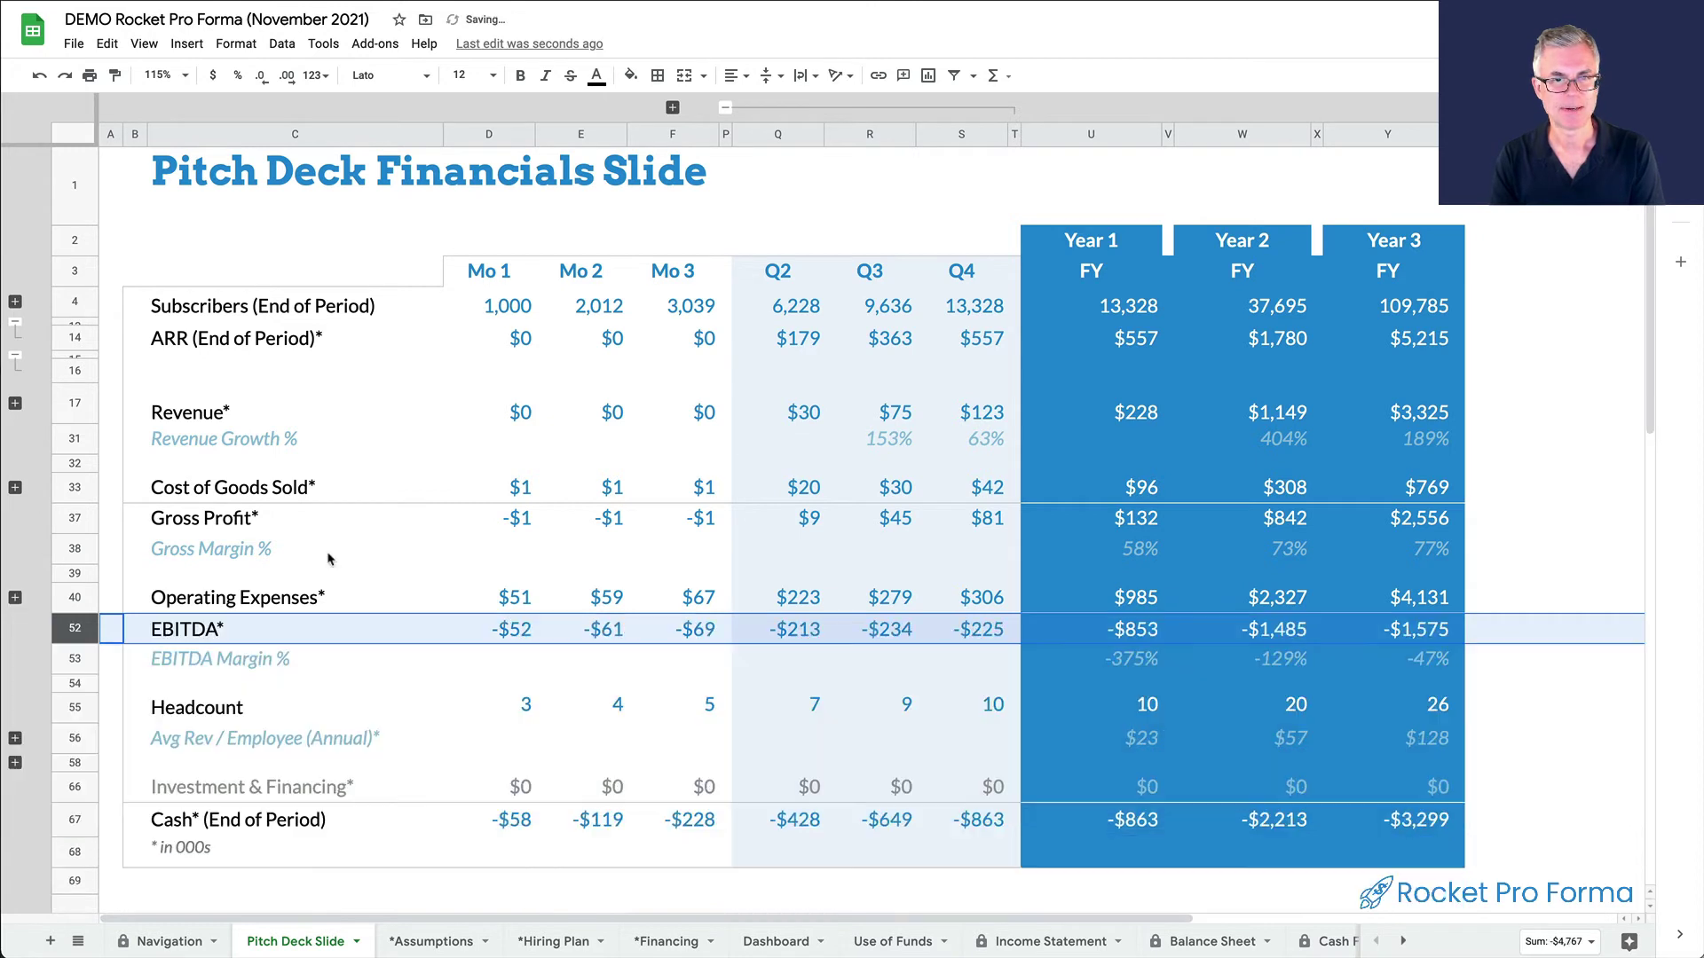
{"action": "left_click", "coordinate": [1179, 641]}
{"action": "left_click_drag", "start_coordinate": [1129, 637], "coordinate": [1384, 639]}
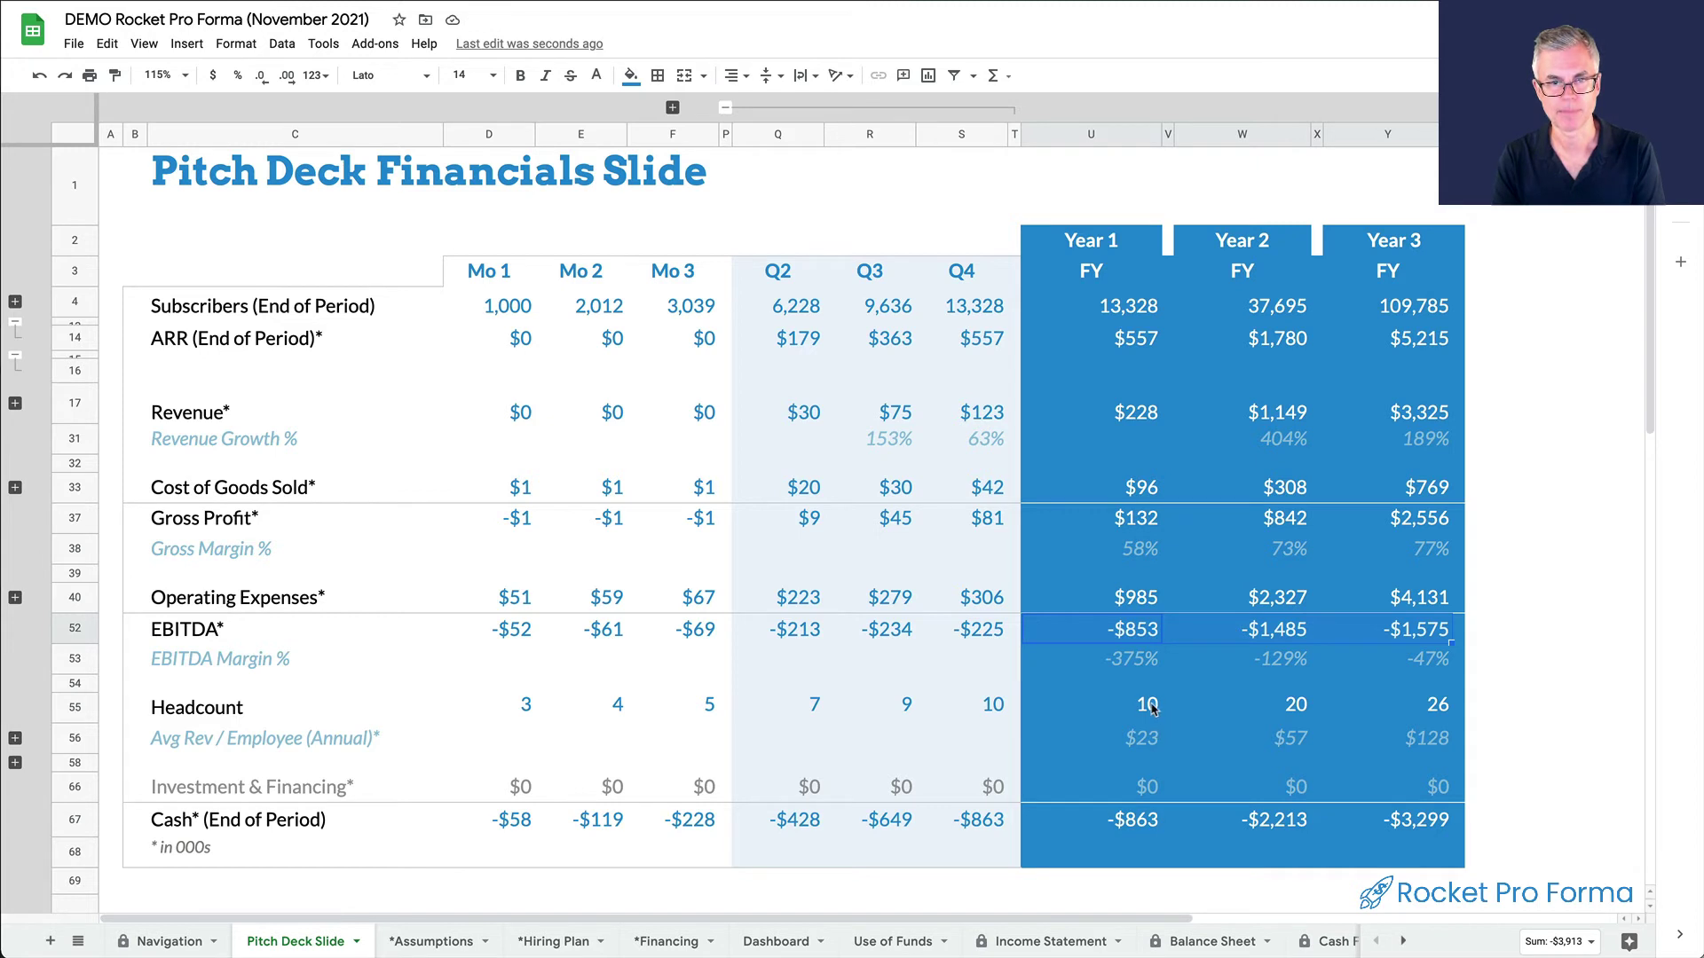
{"action": "left_click_drag", "start_coordinate": [1126, 715], "coordinate": [1442, 718]}
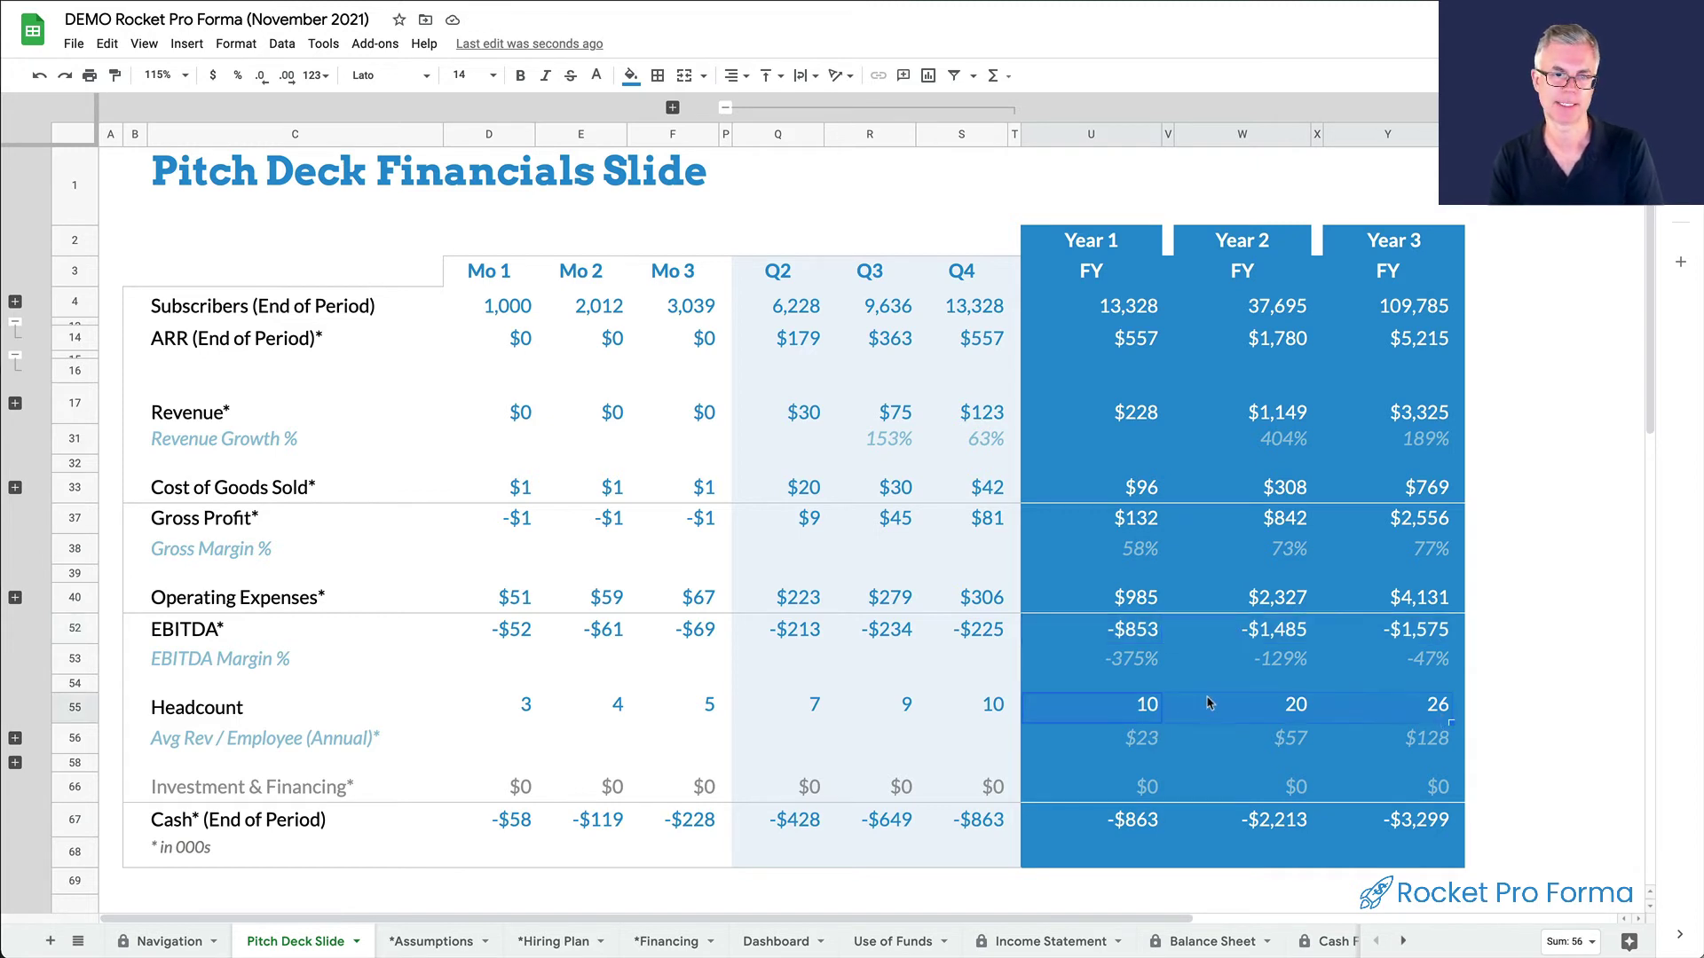
{"action": "left_click", "coordinate": [510, 707], "text": "shift"}
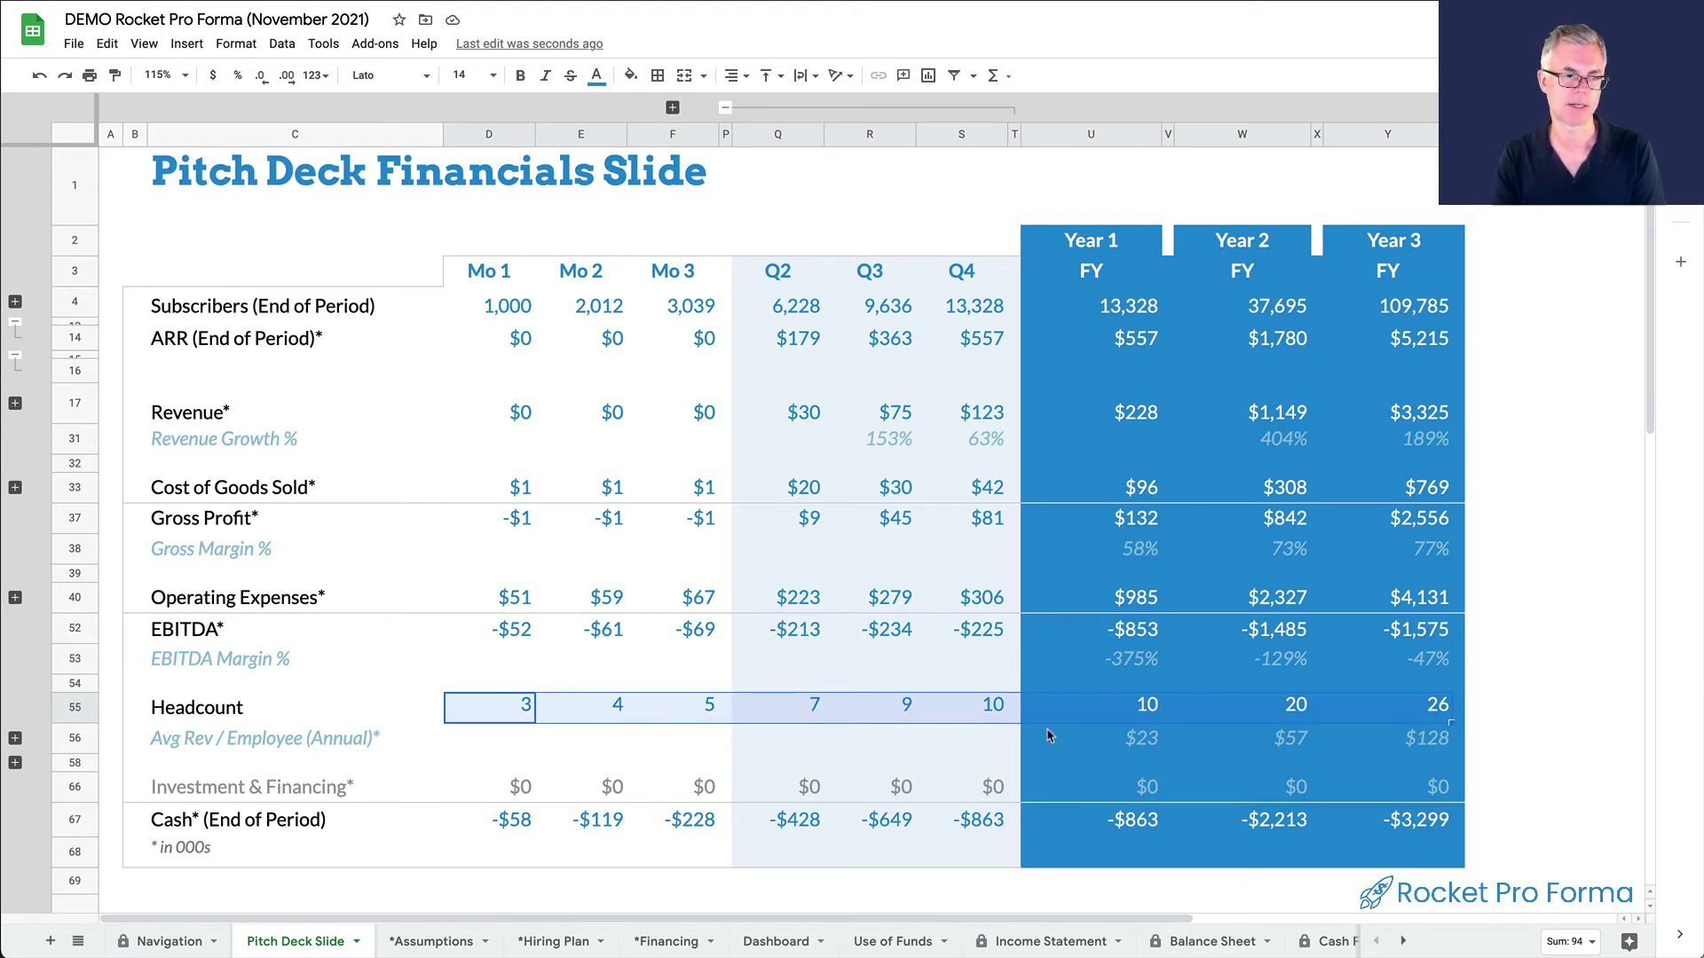
{"action": "left_click", "coordinate": [656, 945]}
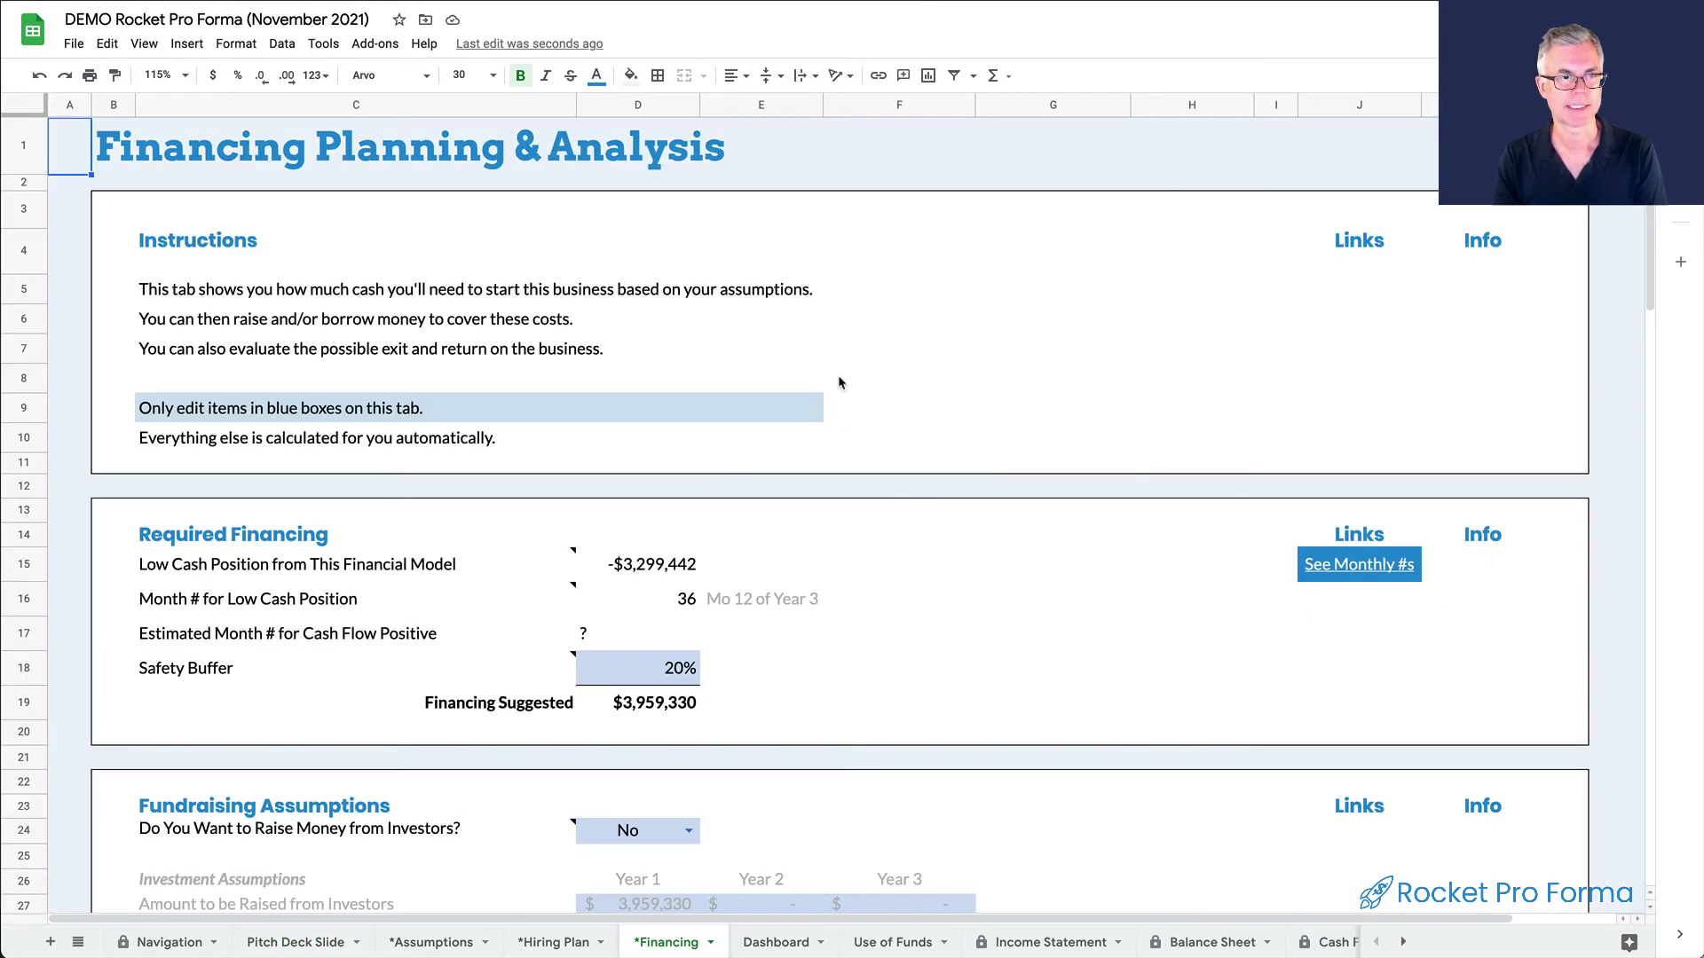
Check the -$3,299,442 low cash position and the month it occurs
{"action": "left_click", "coordinate": [671, 569]}
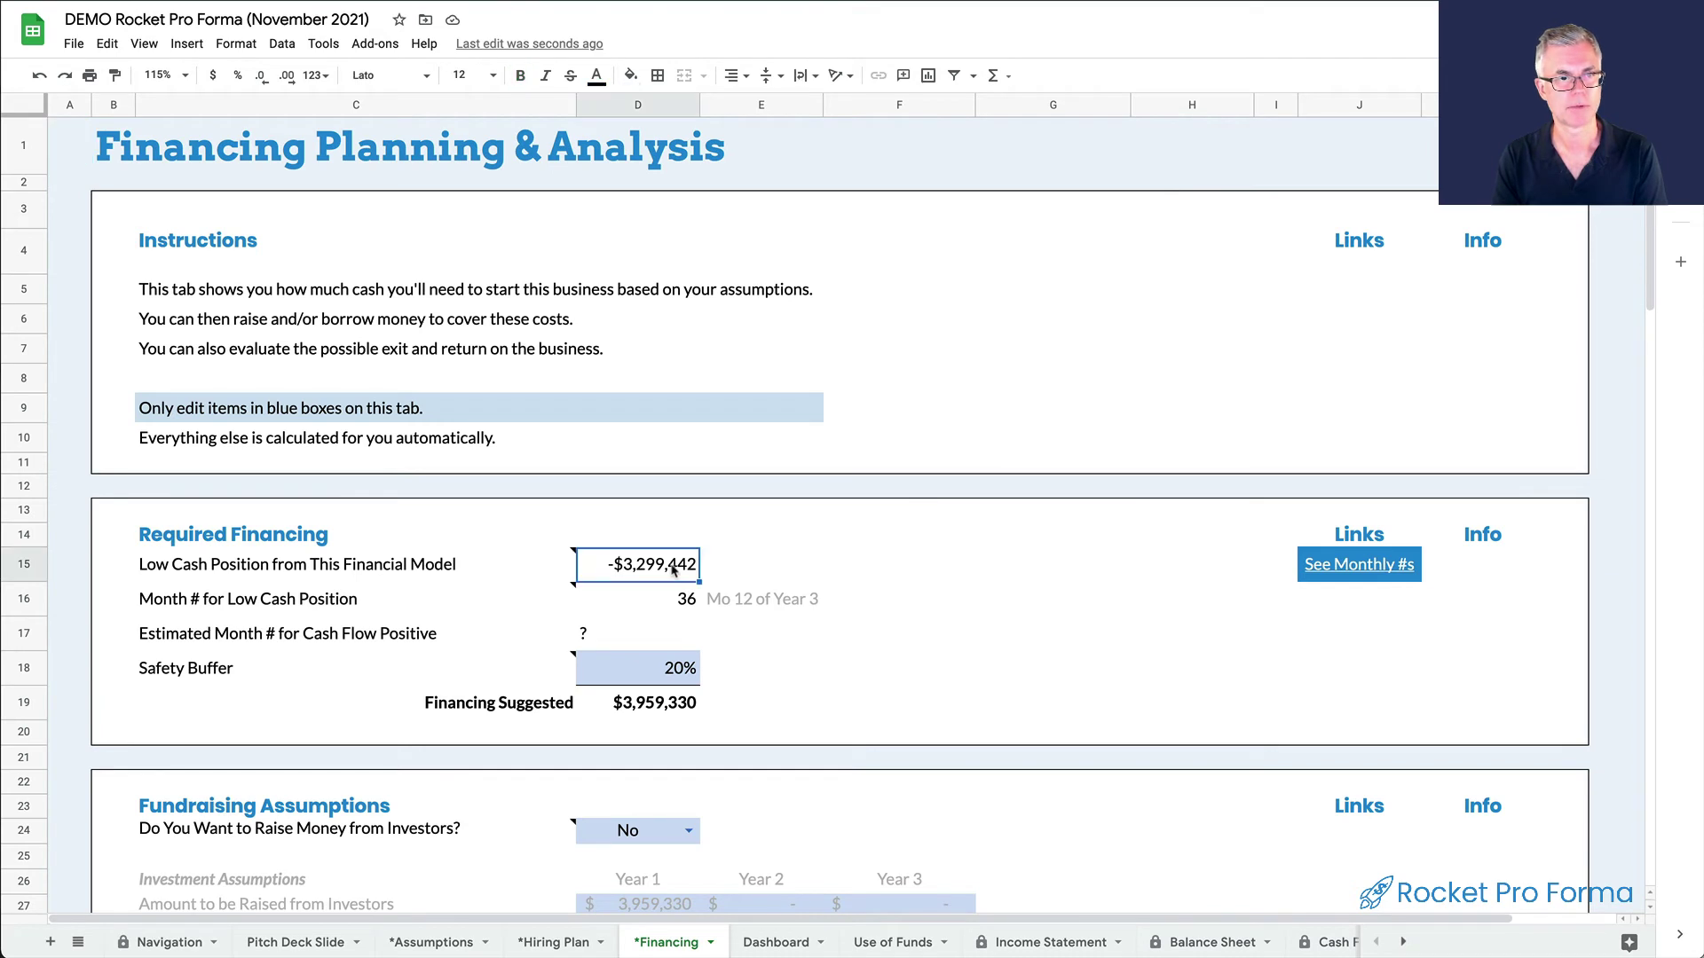
{"action": "left_click", "coordinate": [693, 605]}
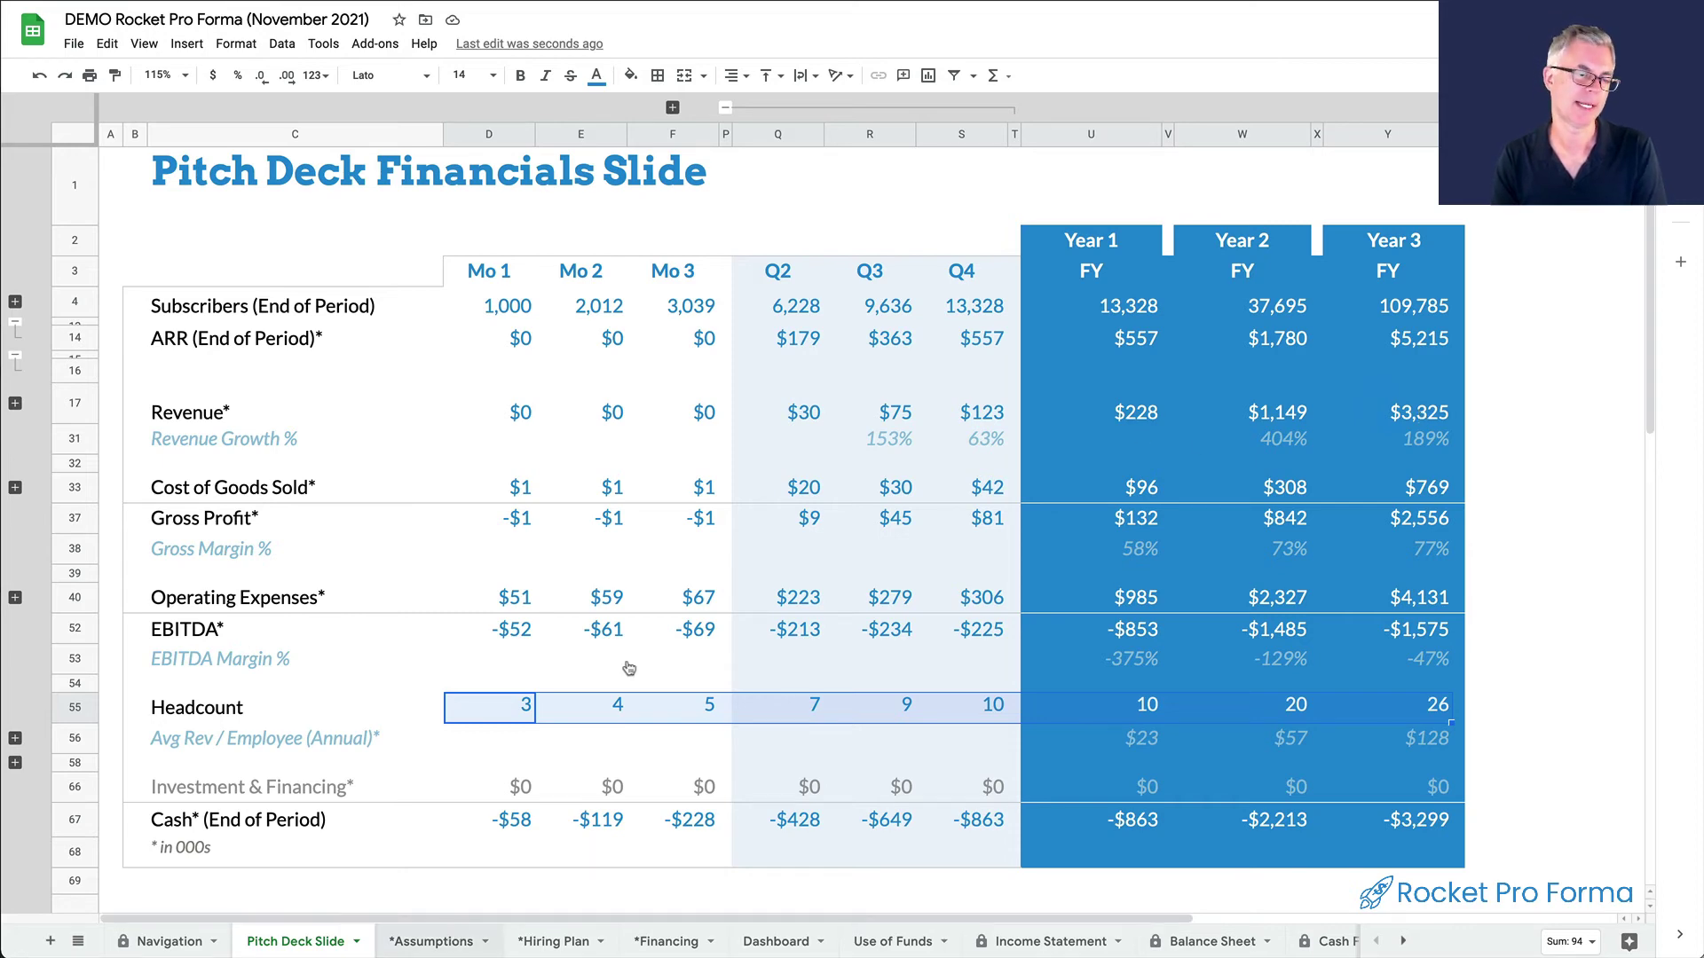
On the Assumptions sheet, enter 10%, 12% and 15% growth in sales per month for Years 1–3
{"action": "key", "text": "ctrl+shift+Page_Down"}
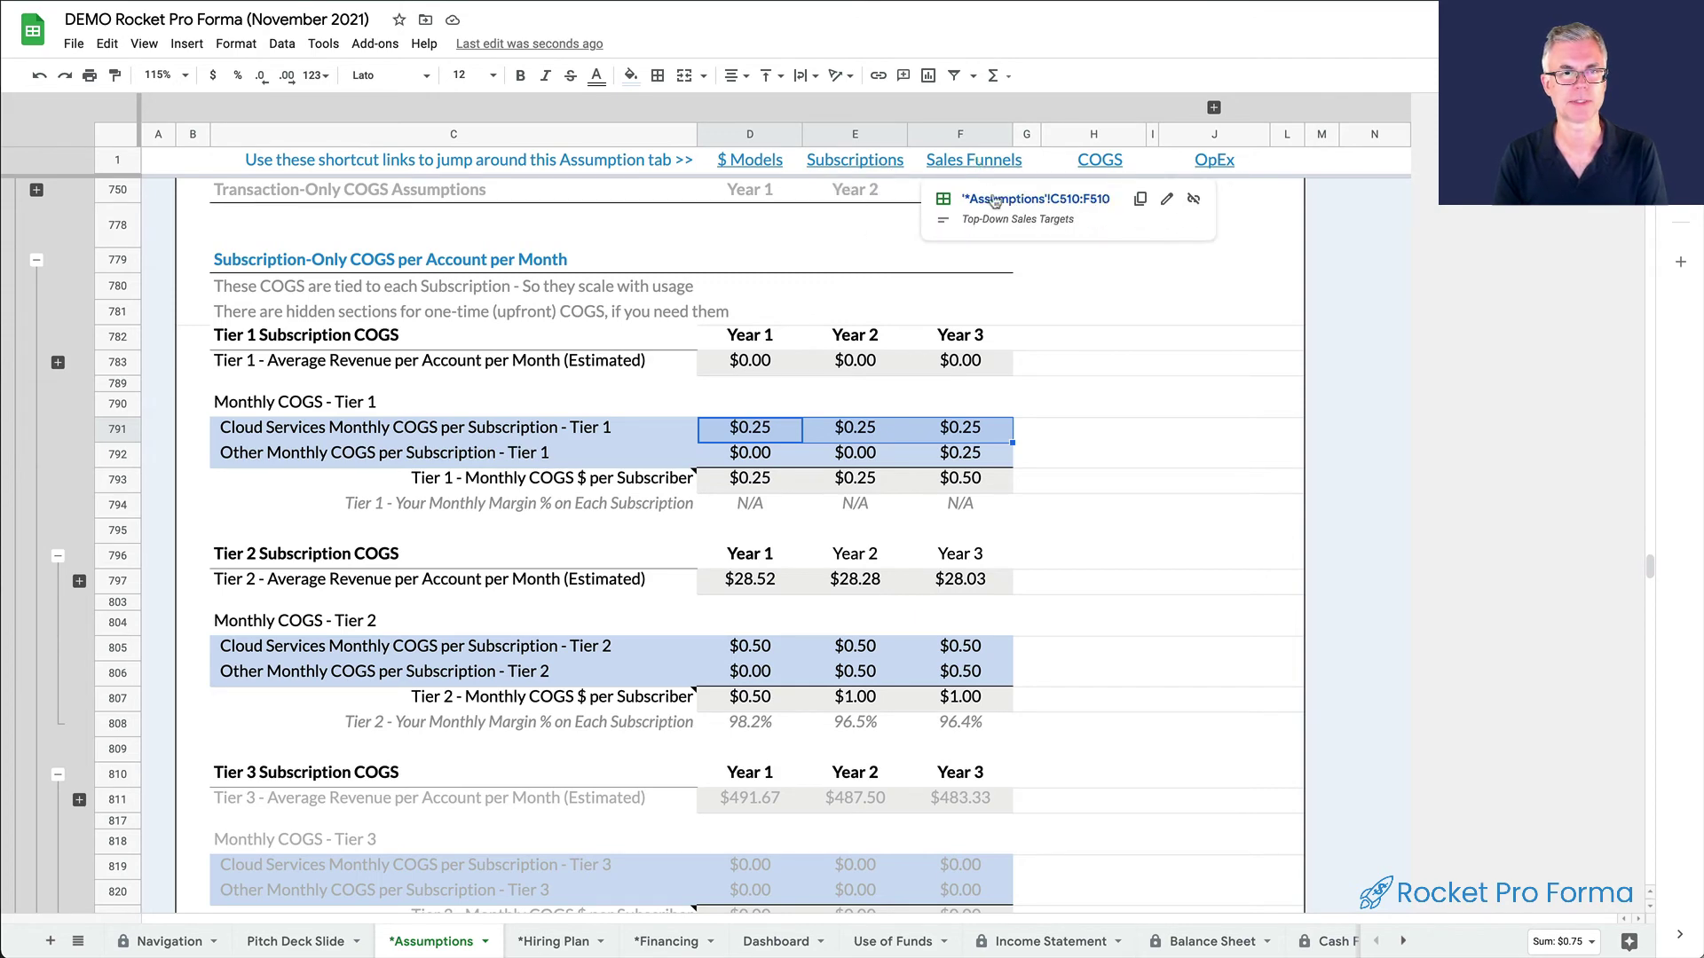
{"action": "left_click", "coordinate": [976, 199]}
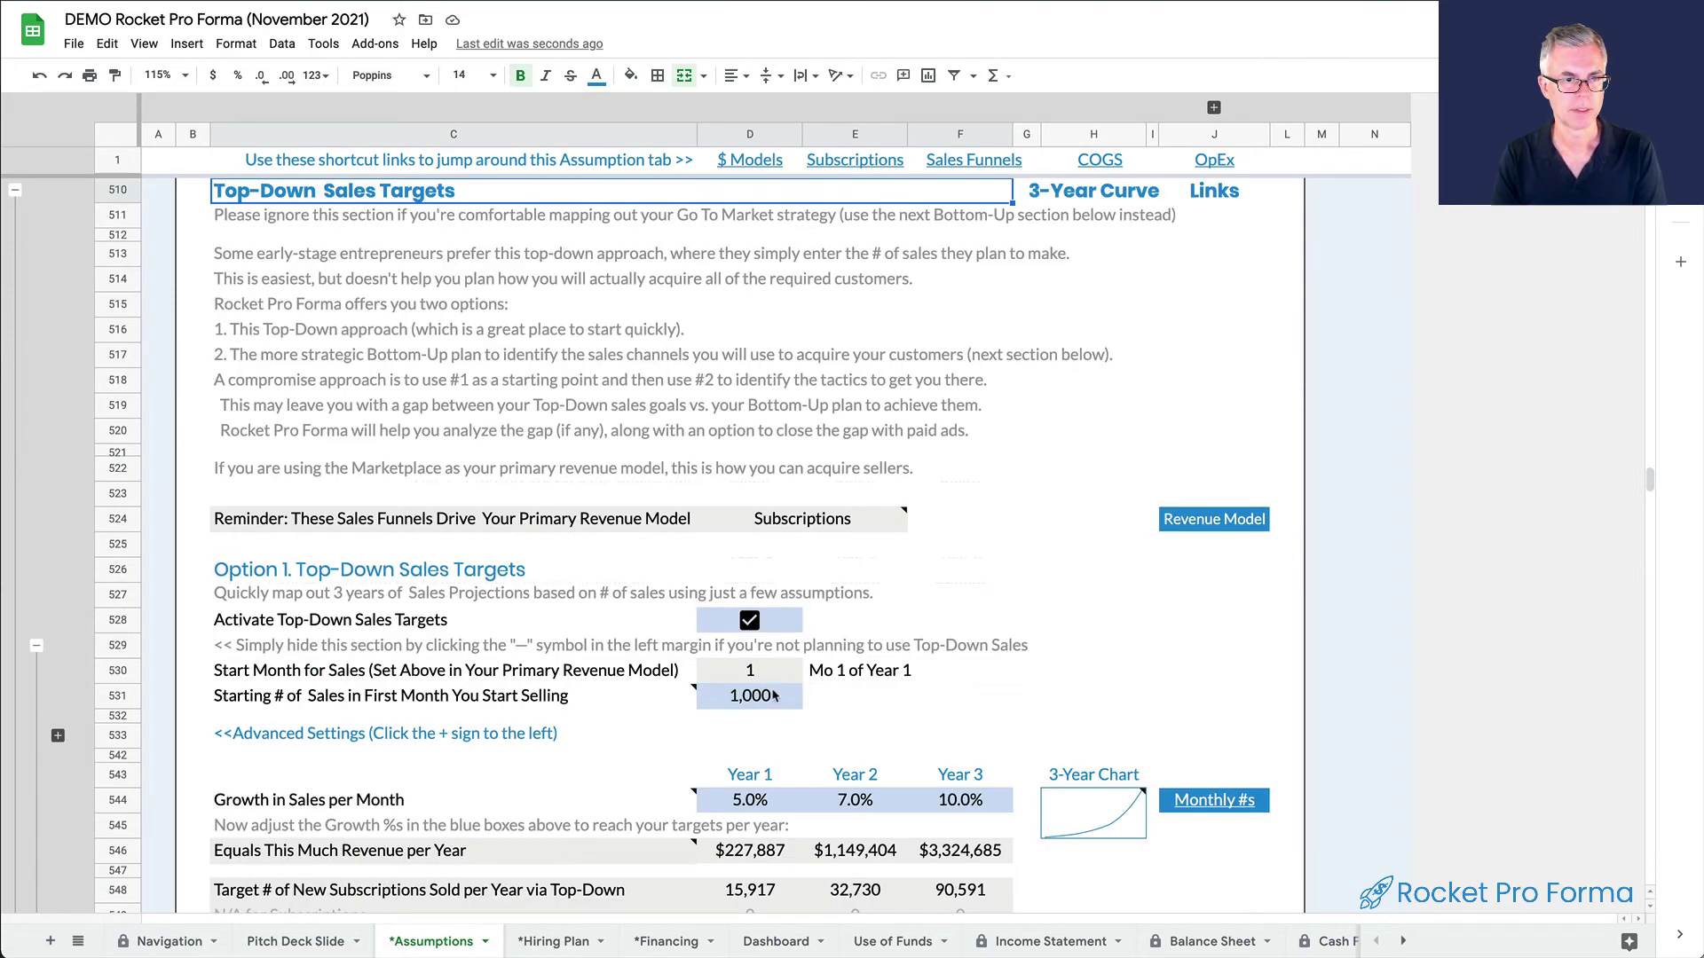
{"action": "left_click", "coordinate": [774, 696]}
{"action": "left_click", "coordinate": [769, 803]}
{"action": "type", "text": "10"}
{"action": "key", "text": "Tab"}
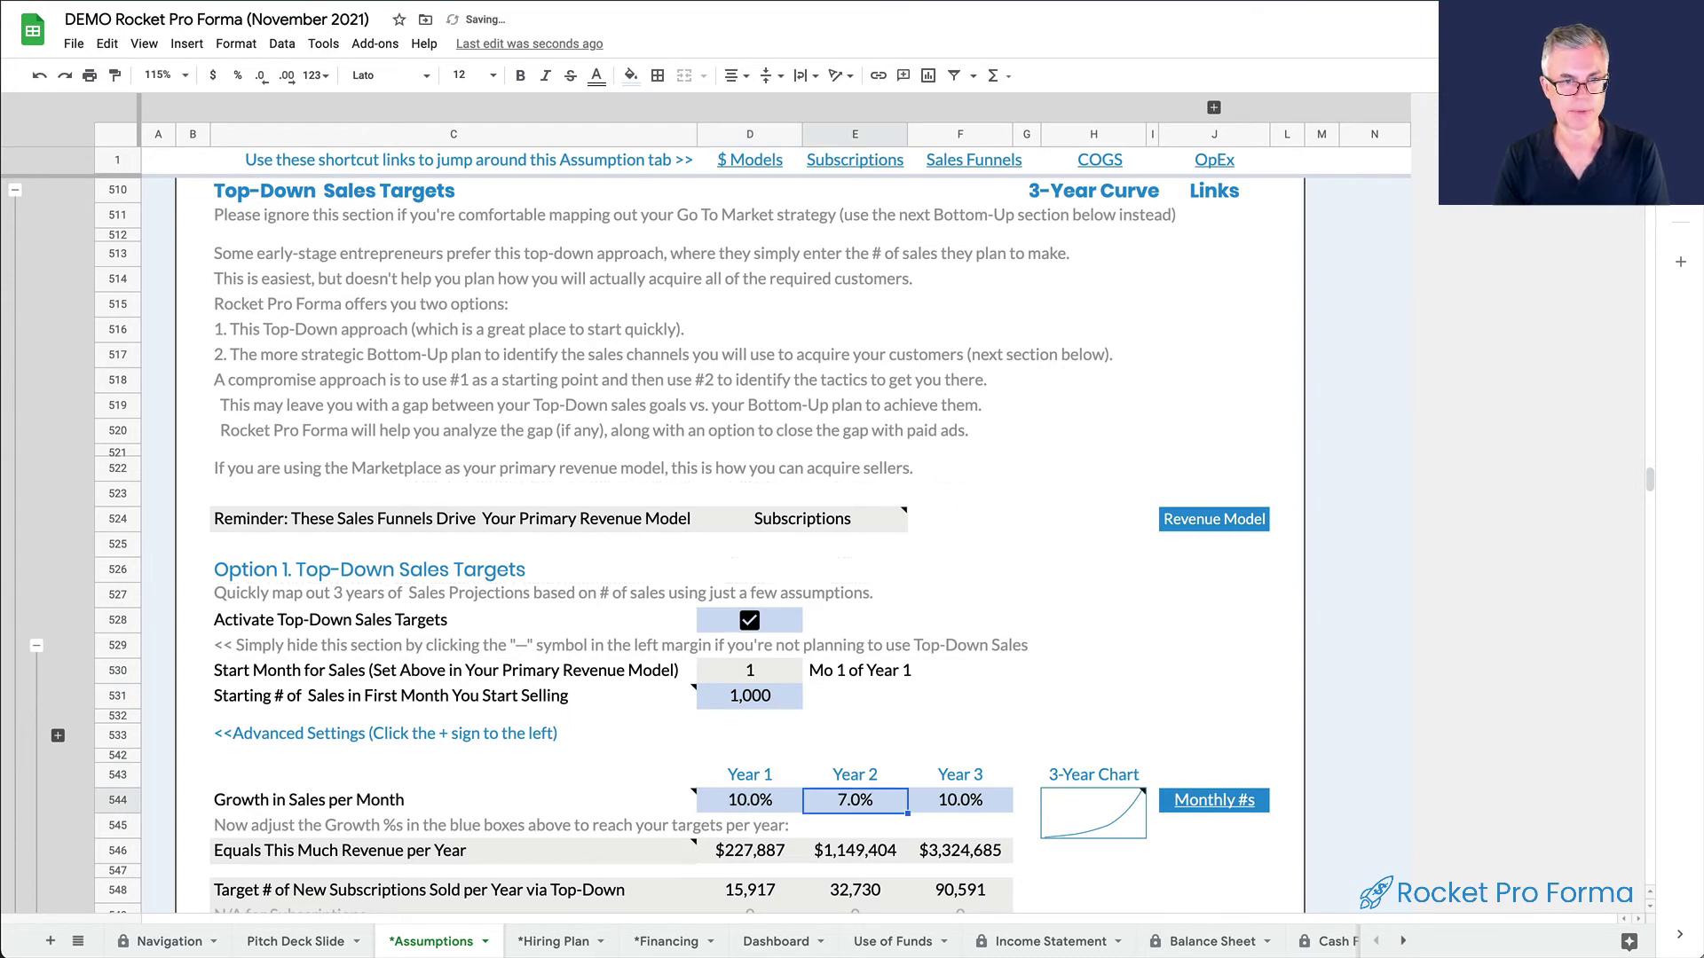
{"action": "type", "text": "12"}
{"action": "key", "text": "Tab"}
{"action": "type", "text": "15"}
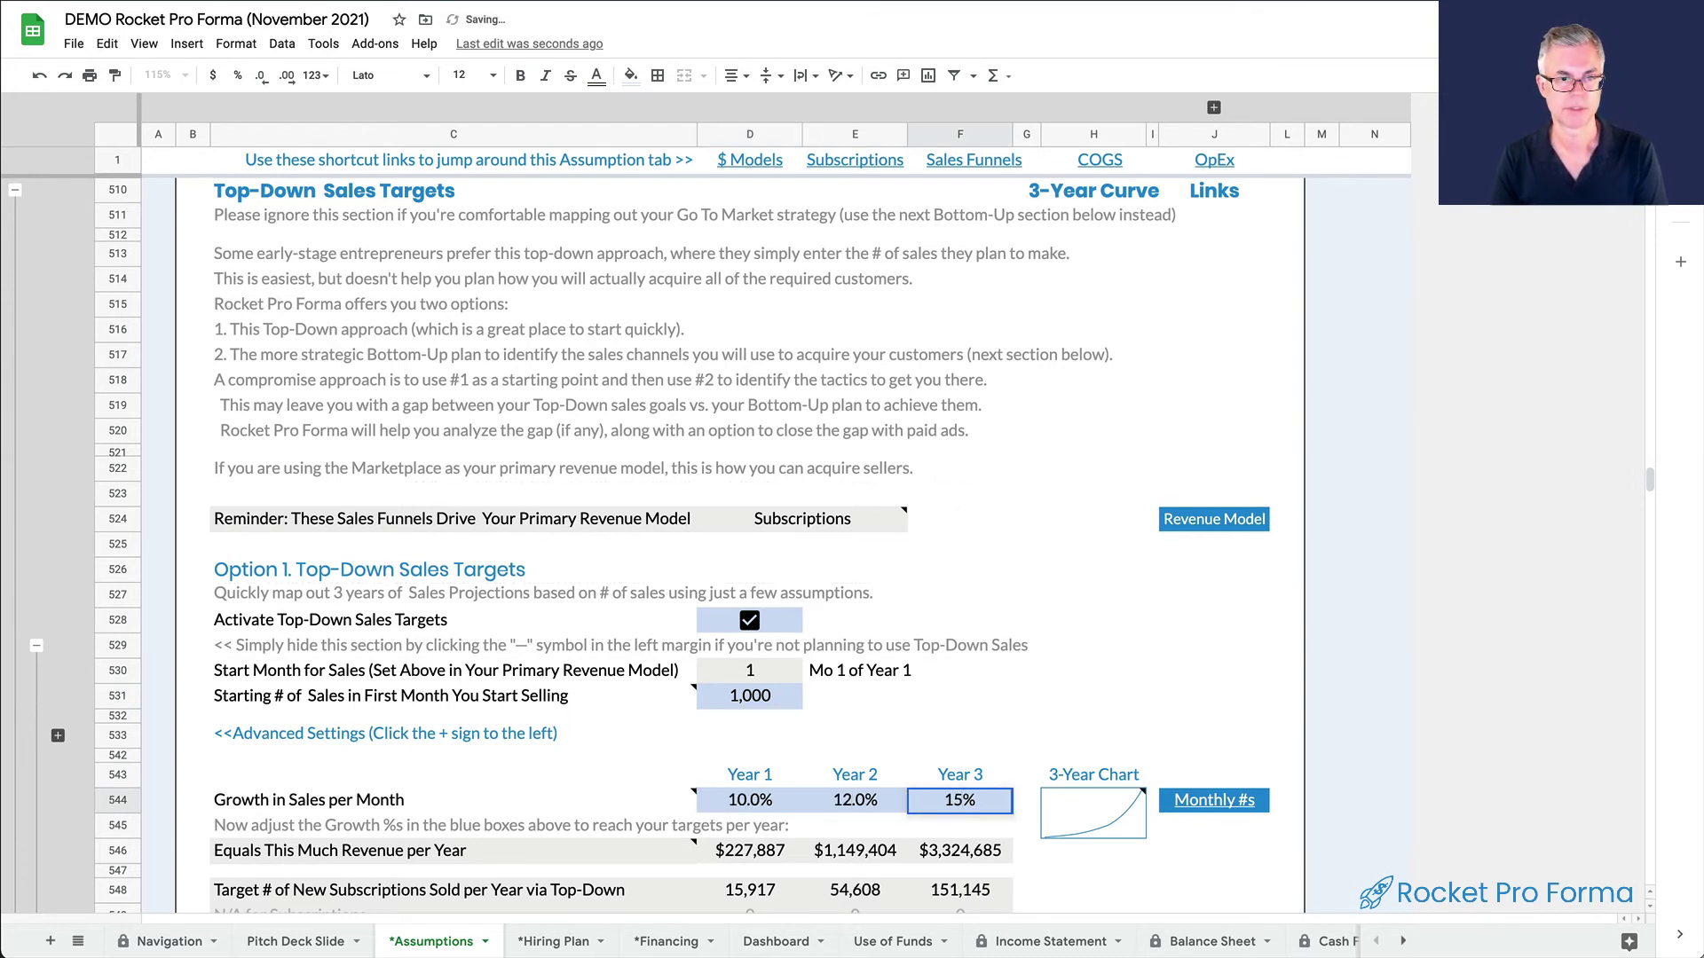
{"action": "key", "text": "Return"}
{"action": "left_click_drag", "start_coordinate": [759, 800], "coordinate": [961, 802]}
Review the yearly revenue figures, with Year 3 now at $10,152,426
{"action": "scroll", "coordinate": [1044, 694], "scroll_direction": "down", "scroll_amount": 2}
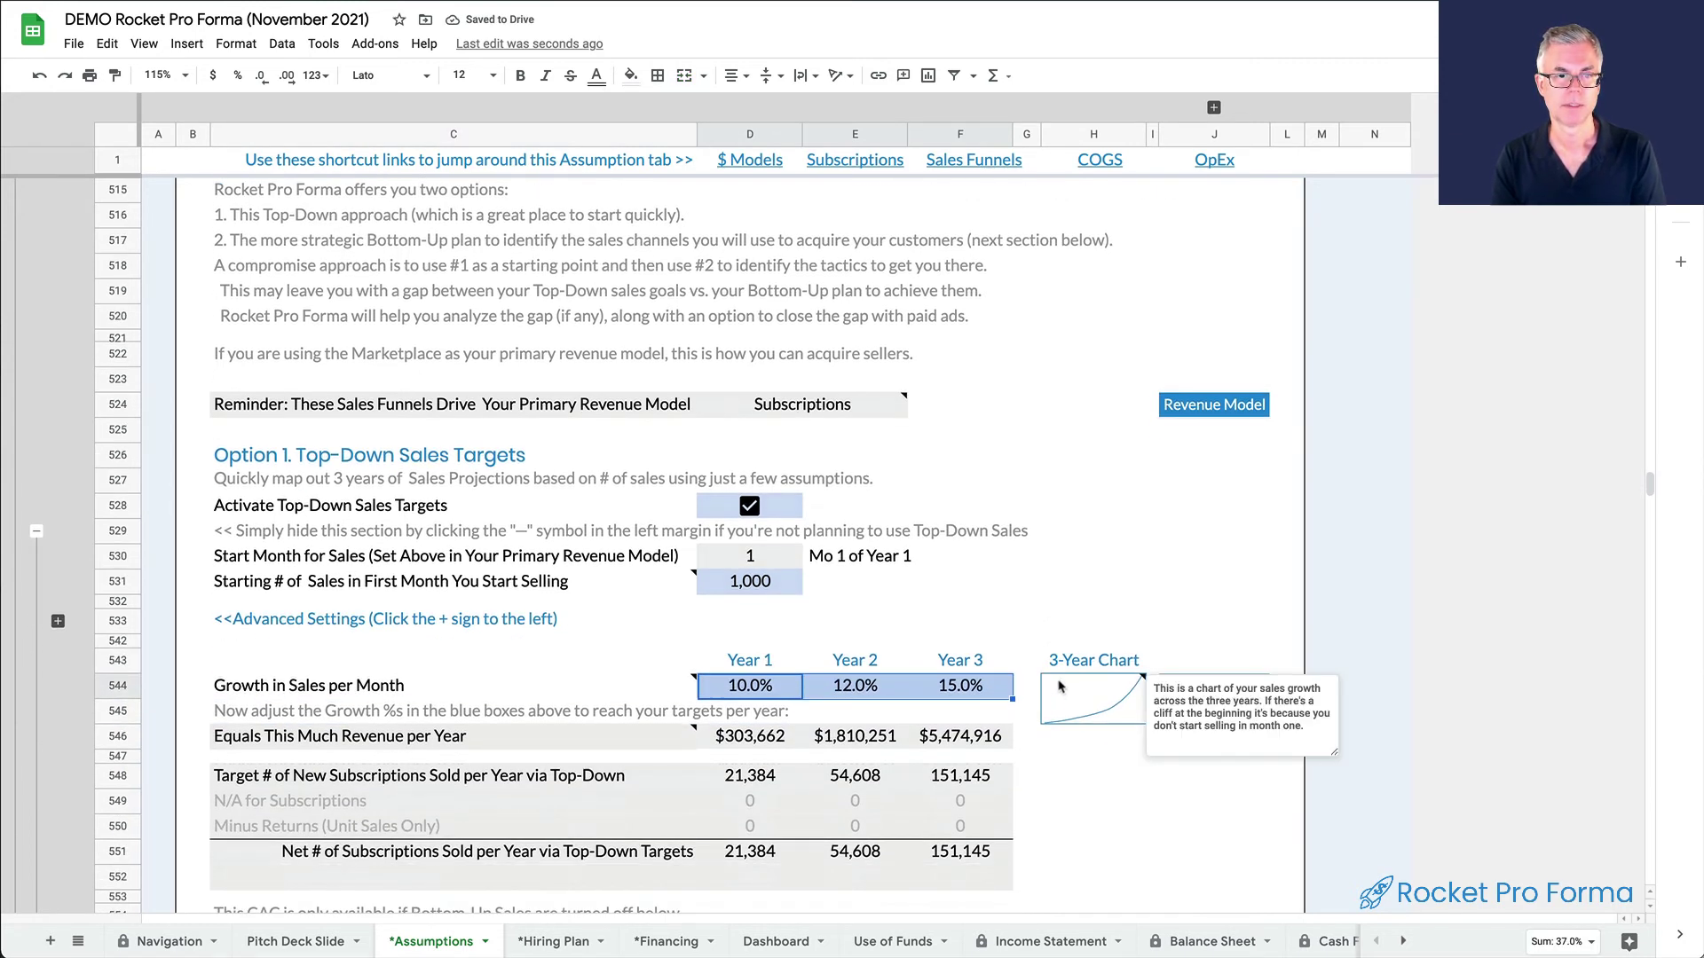
{"action": "left_click_drag", "start_coordinate": [773, 740], "coordinate": [971, 740]}
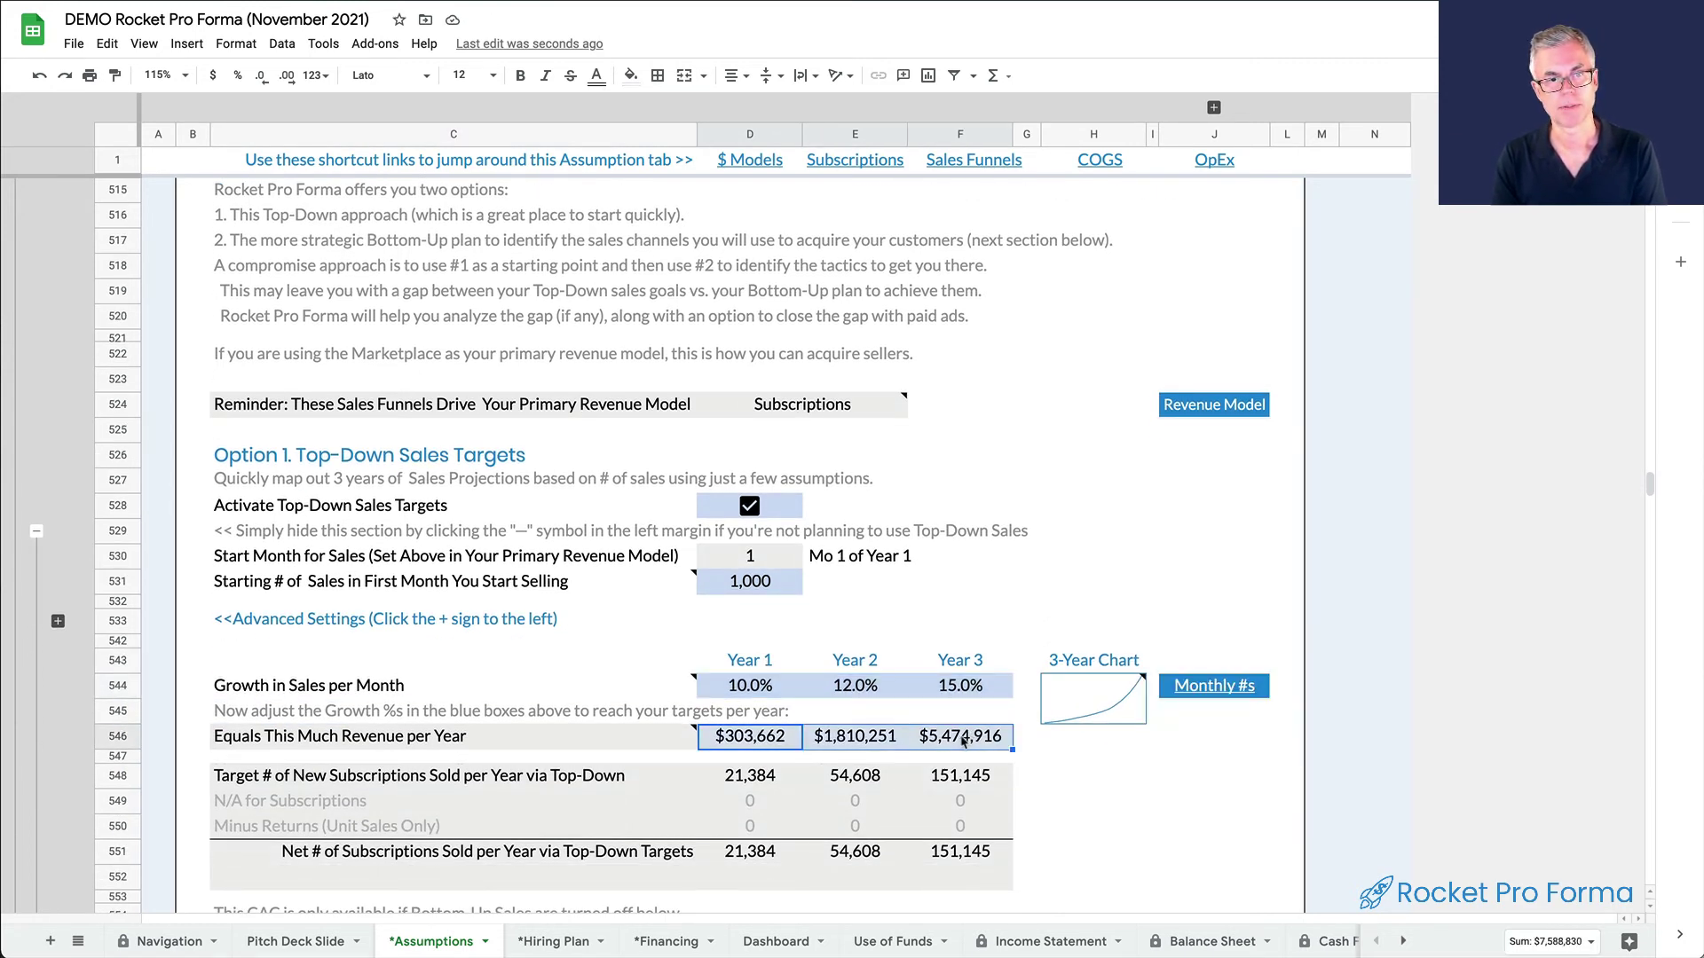
{"action": "left_click", "coordinate": [998, 740]}
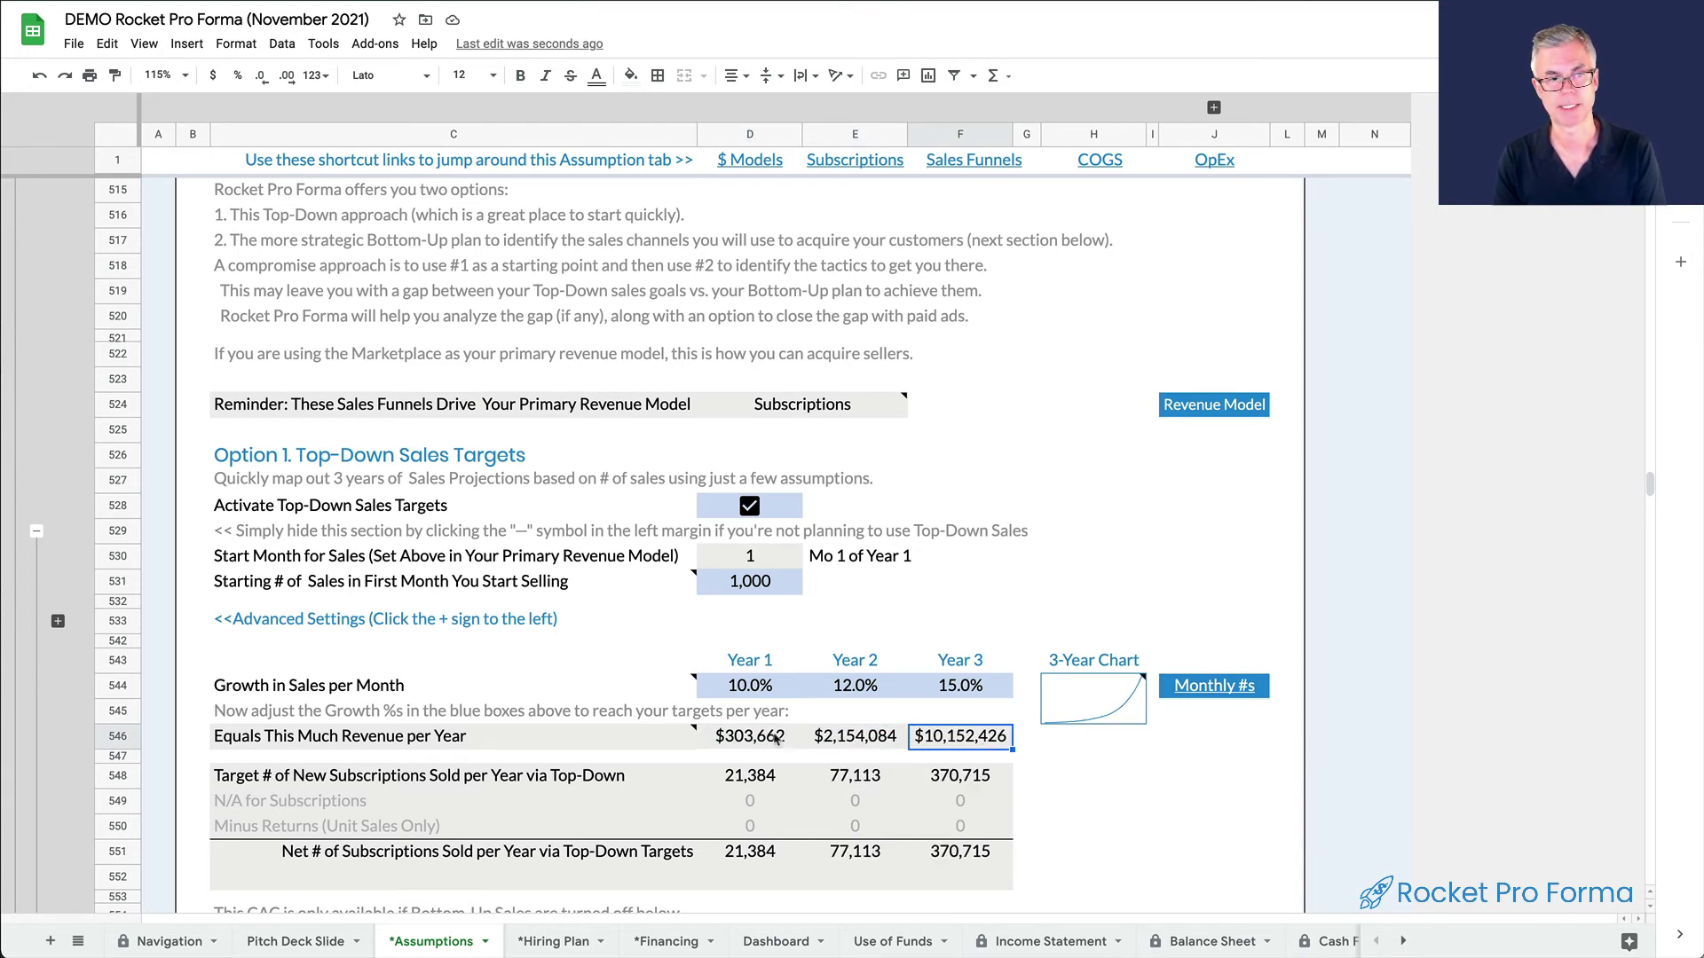
{"action": "left_click_drag", "start_coordinate": [740, 737], "coordinate": [916, 736]}
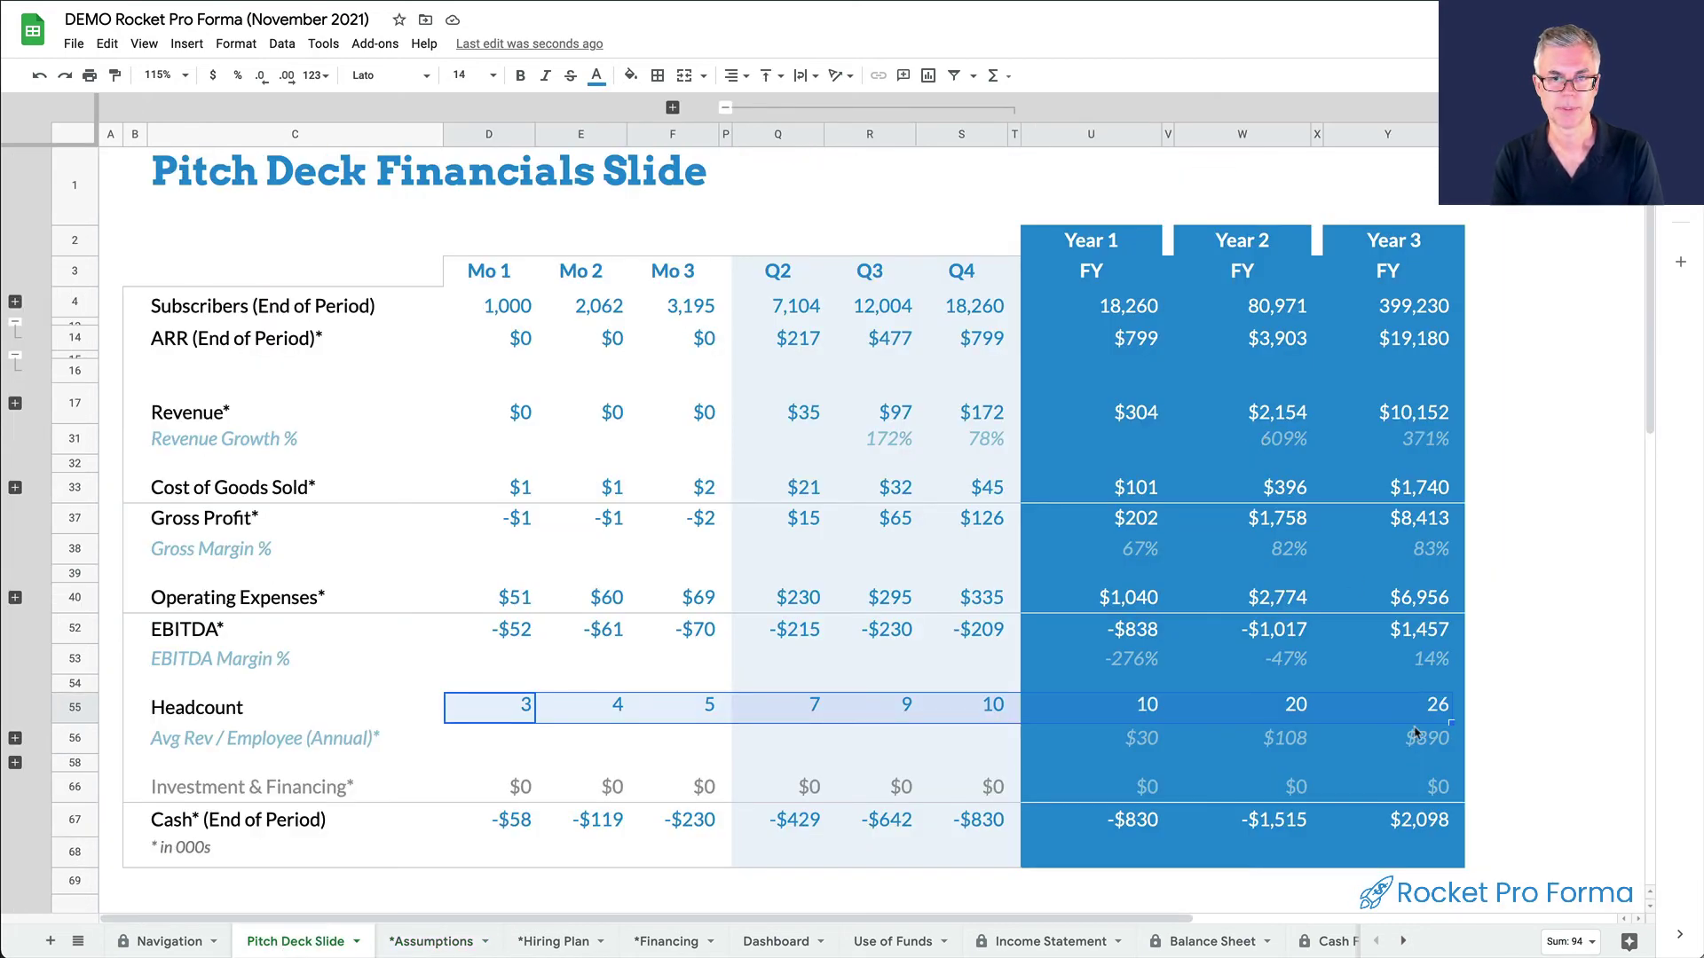
Select the Year 3 EBITDA value (cell Y52) on the Pitch Deck slide
{"action": "left_click", "coordinate": [1417, 626]}
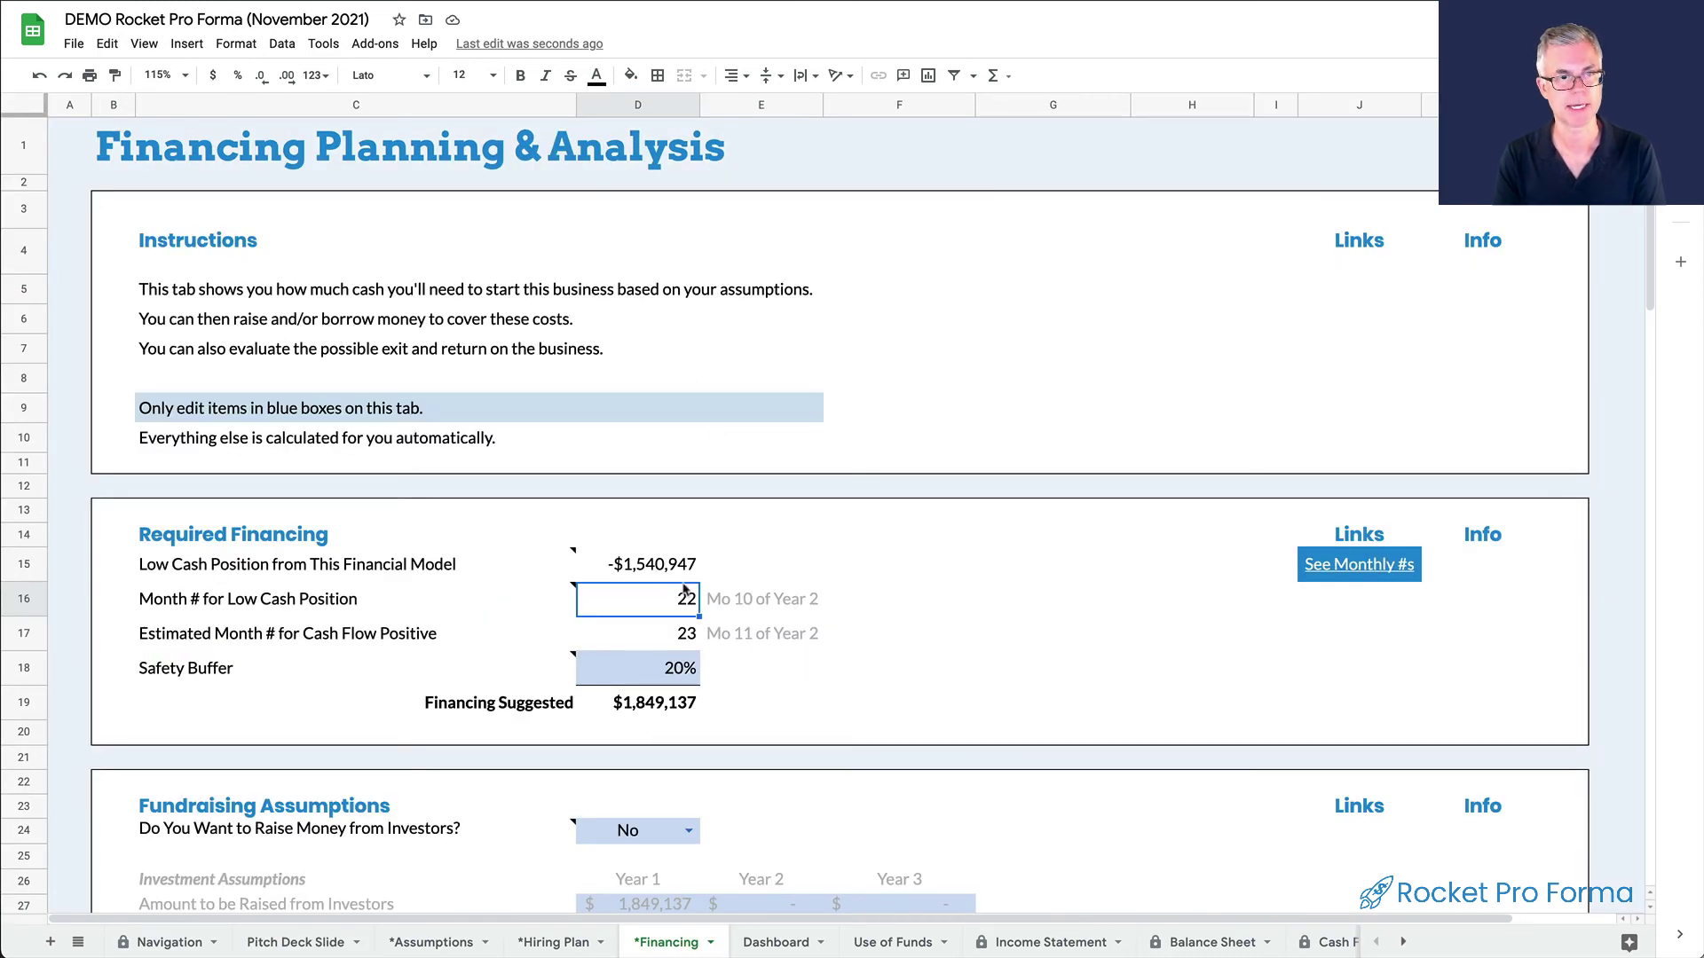
Review the Financing sheet's low cash point, cash-positive month and suggested financing, then return to Pitch Deck
{"action": "left_click", "coordinate": [666, 566]}
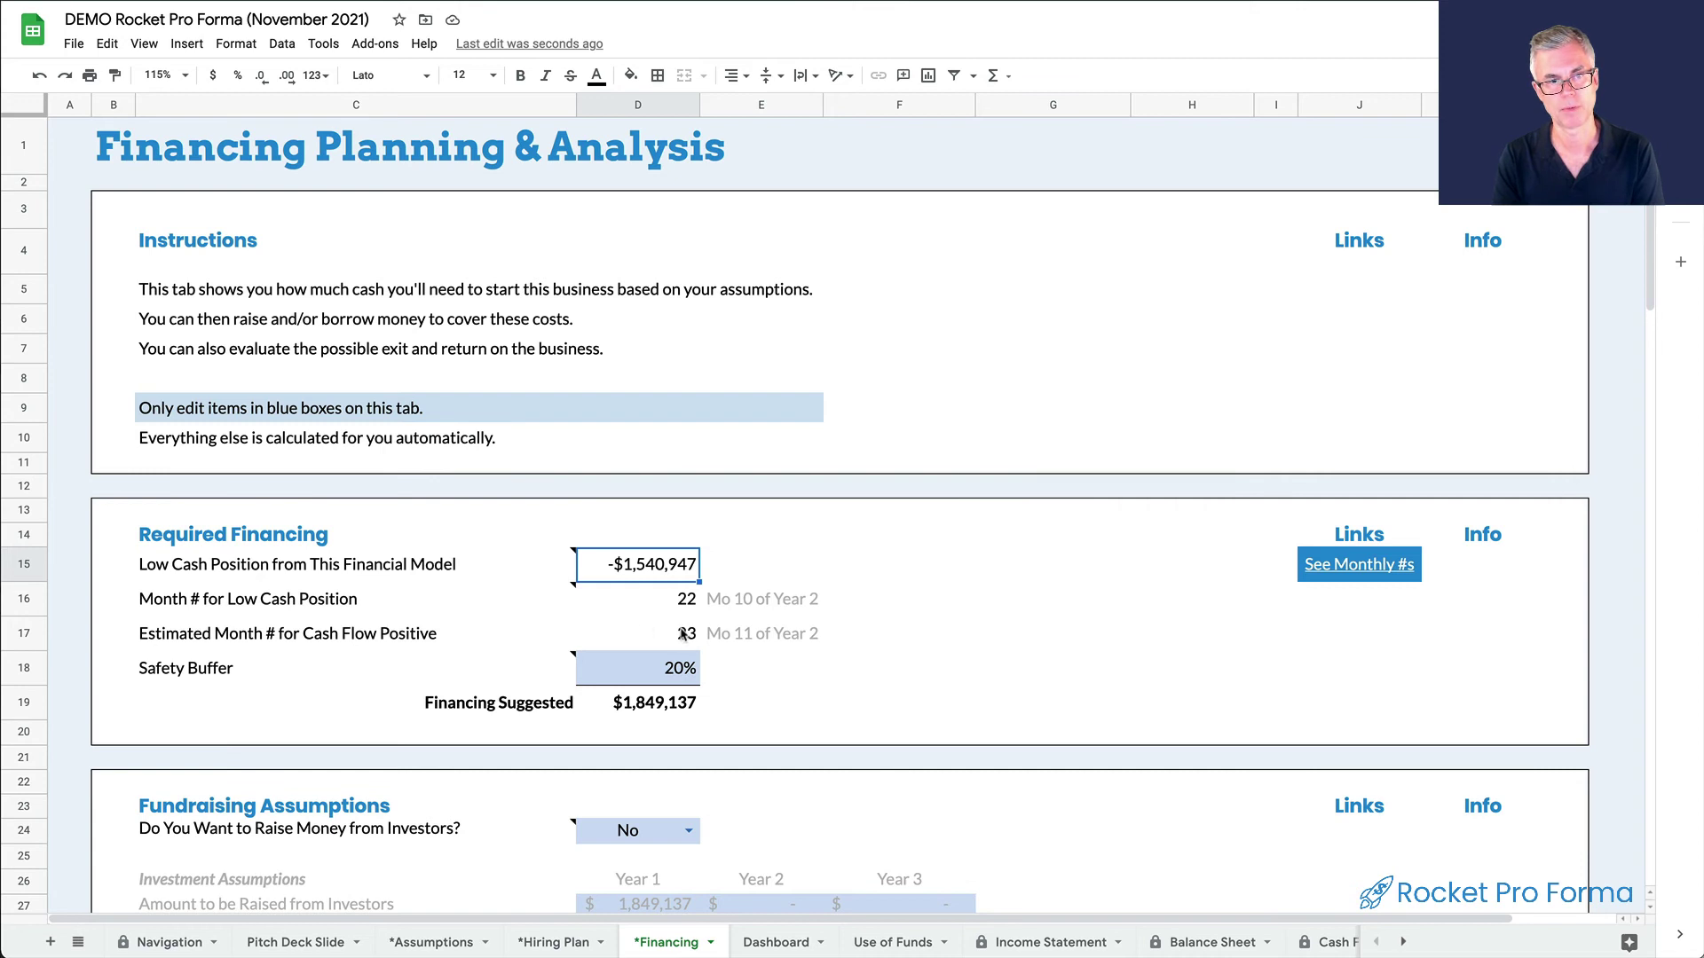
{"action": "left_click", "coordinate": [652, 641]}
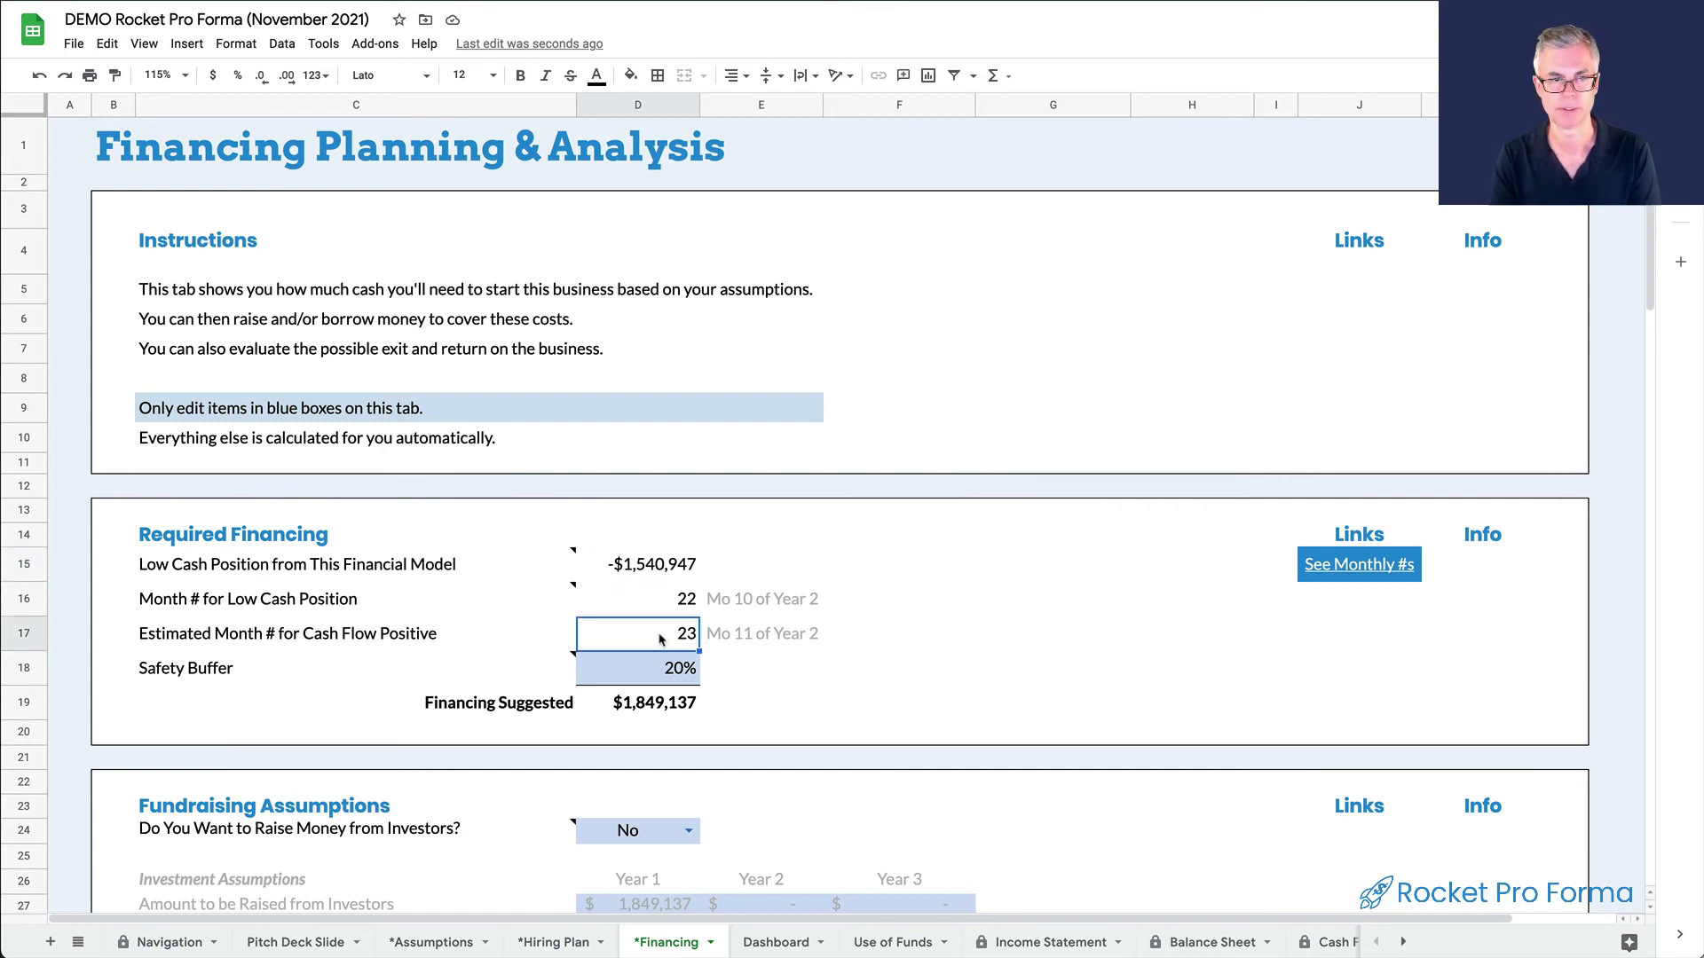
{"action": "left_click", "coordinate": [654, 715]}
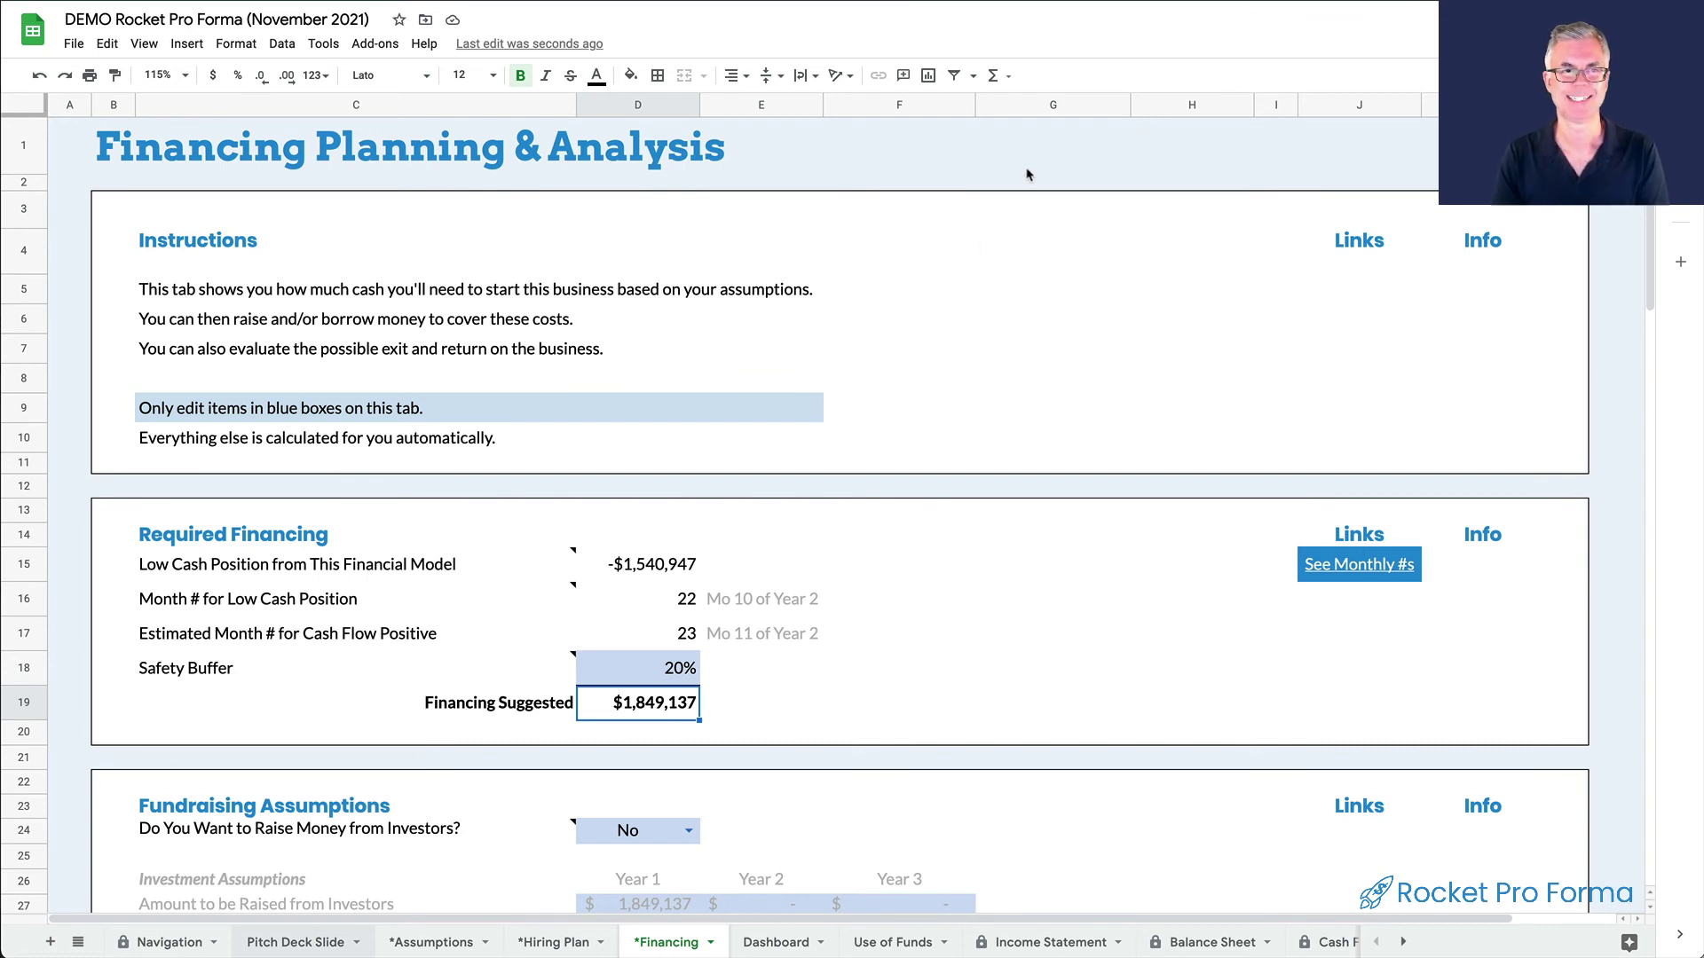
{"action": "key", "text": "ctrl+shift+Page_Up"}
{"action": "key", "text": "ctrl+shift+Page_Up"}
{"action": "key", "text": "ctrl+shift+Page_Up"}
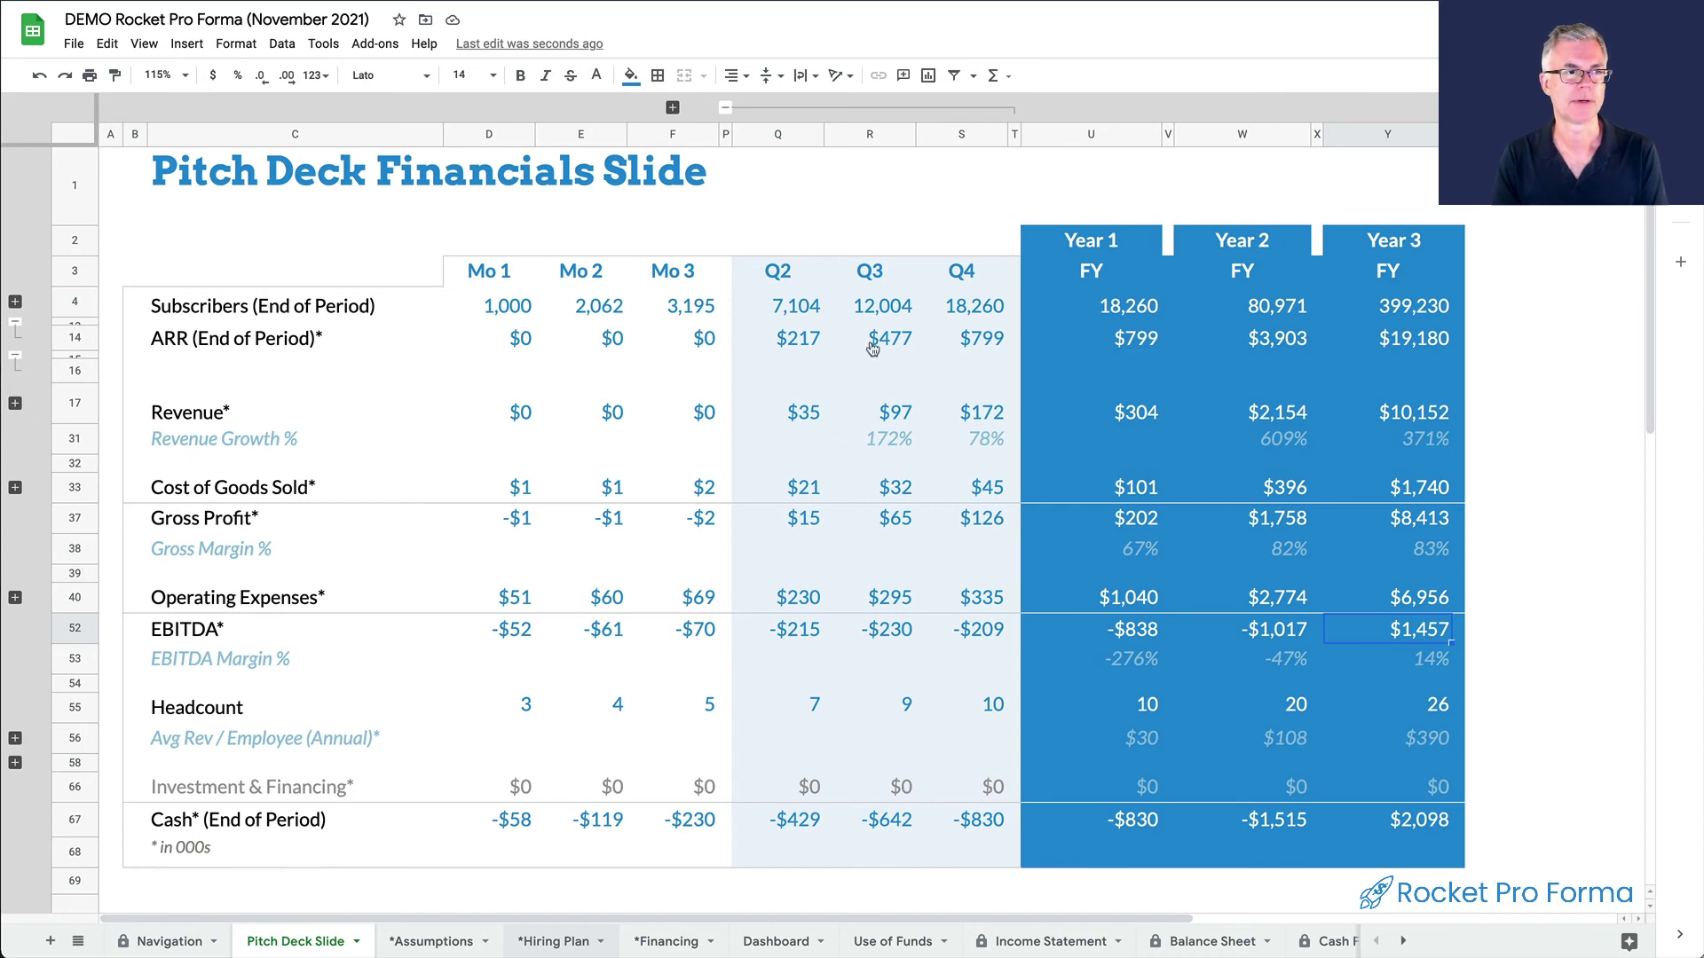
Check the CEO's row, first salary month and annual salary in the Hiring Plan, then go to Assumptions
{"action": "key", "text": "alt+Down"}
{"action": "key", "text": "alt+Down"}
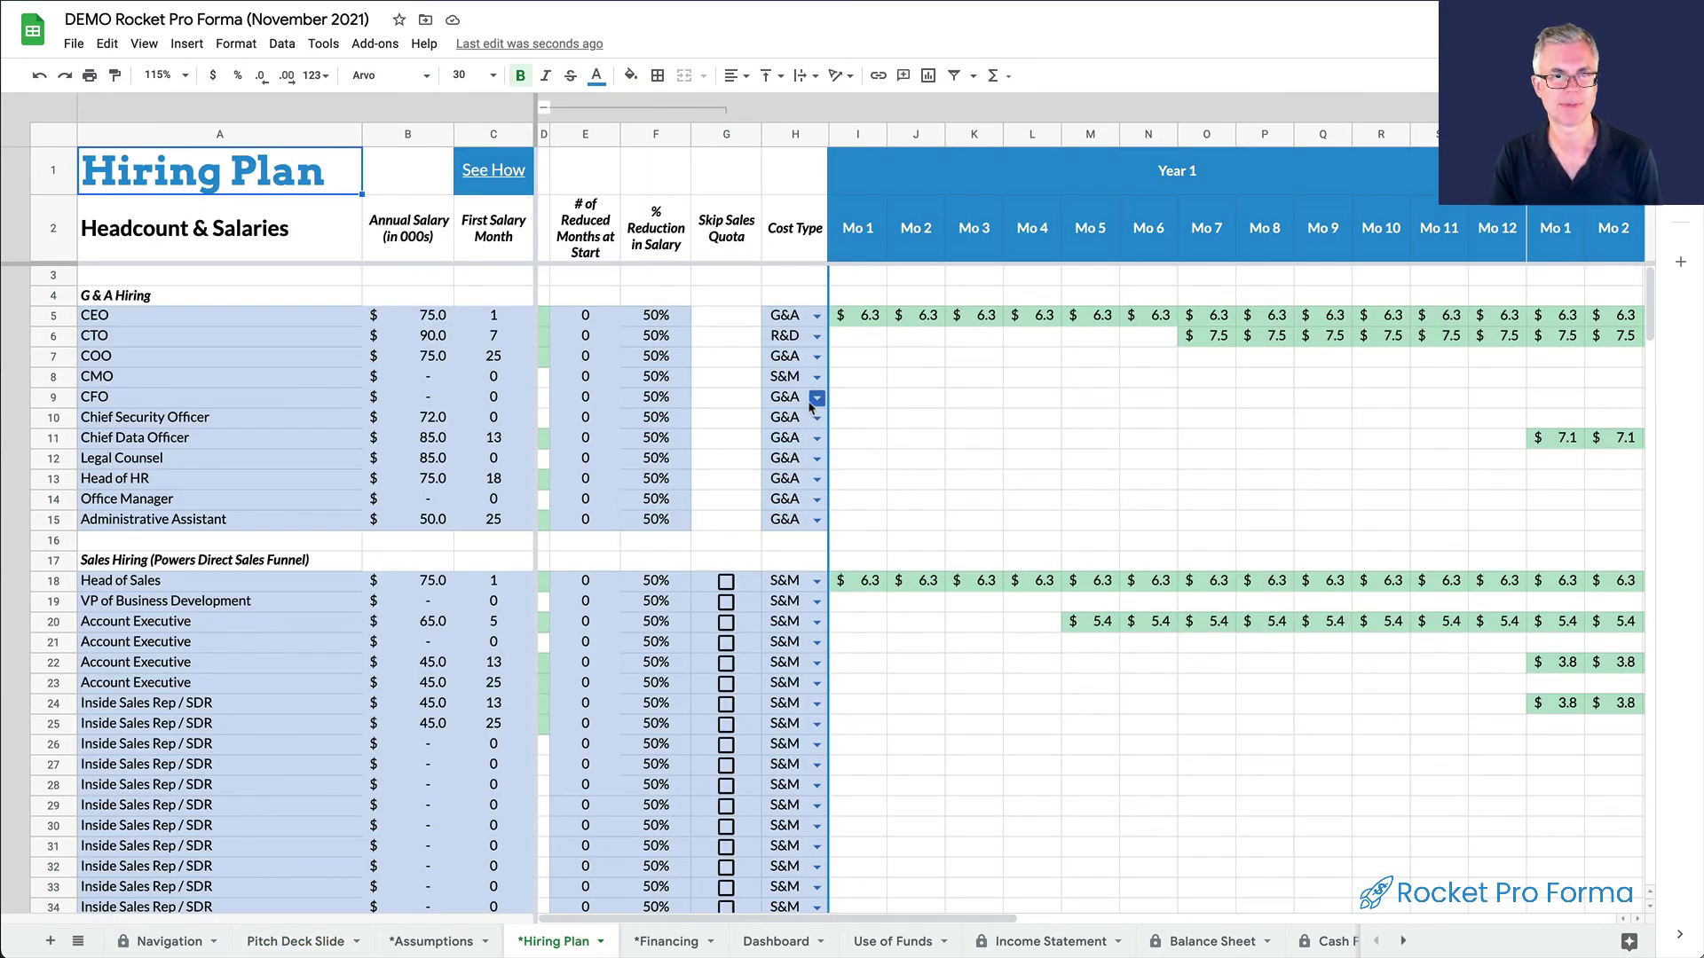
{"action": "left_click", "coordinate": [146, 317]}
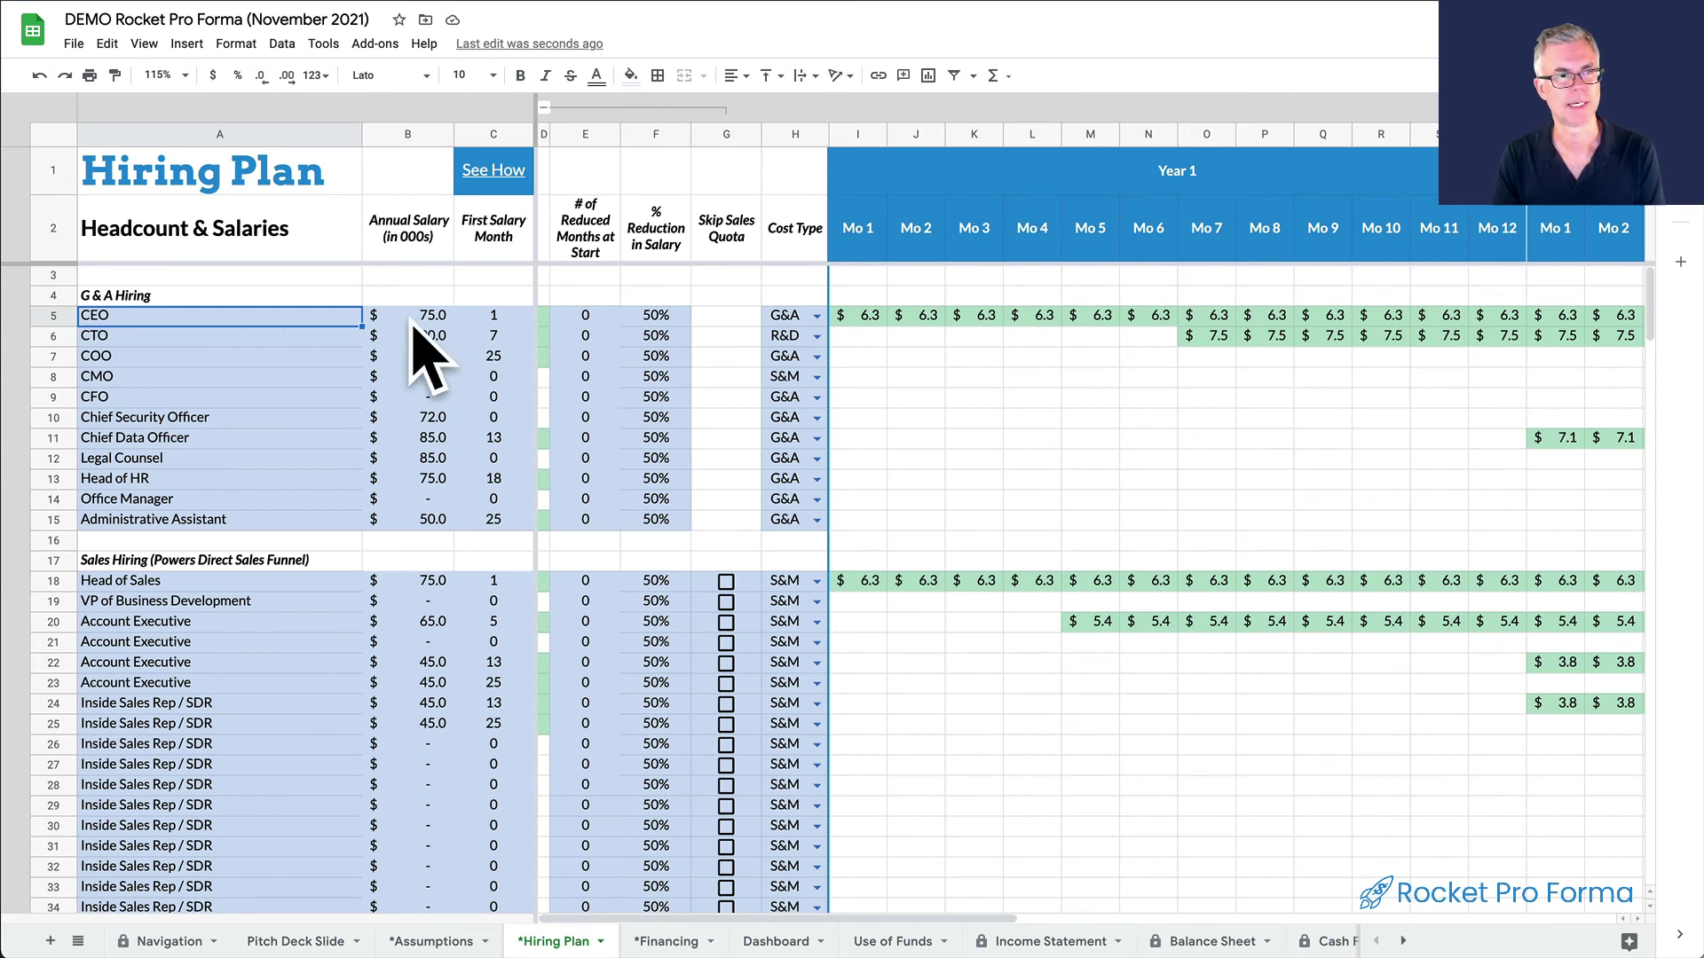
{"action": "left_click", "coordinate": [508, 321]}
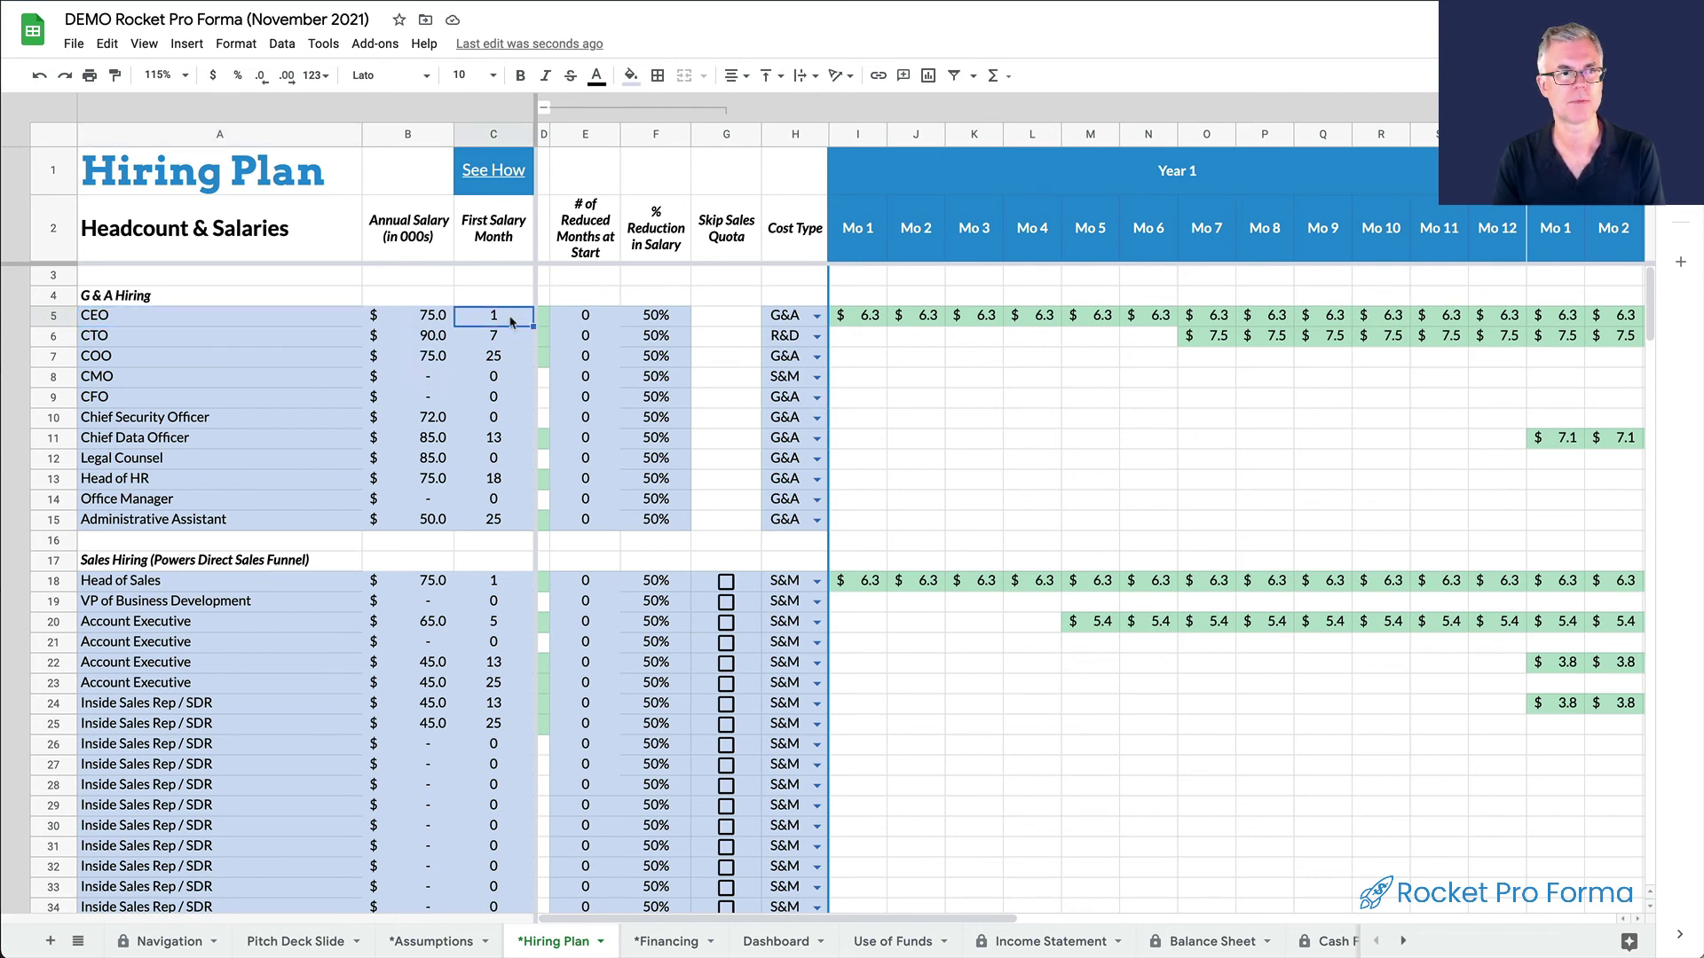
{"action": "left_click", "coordinate": [435, 321]}
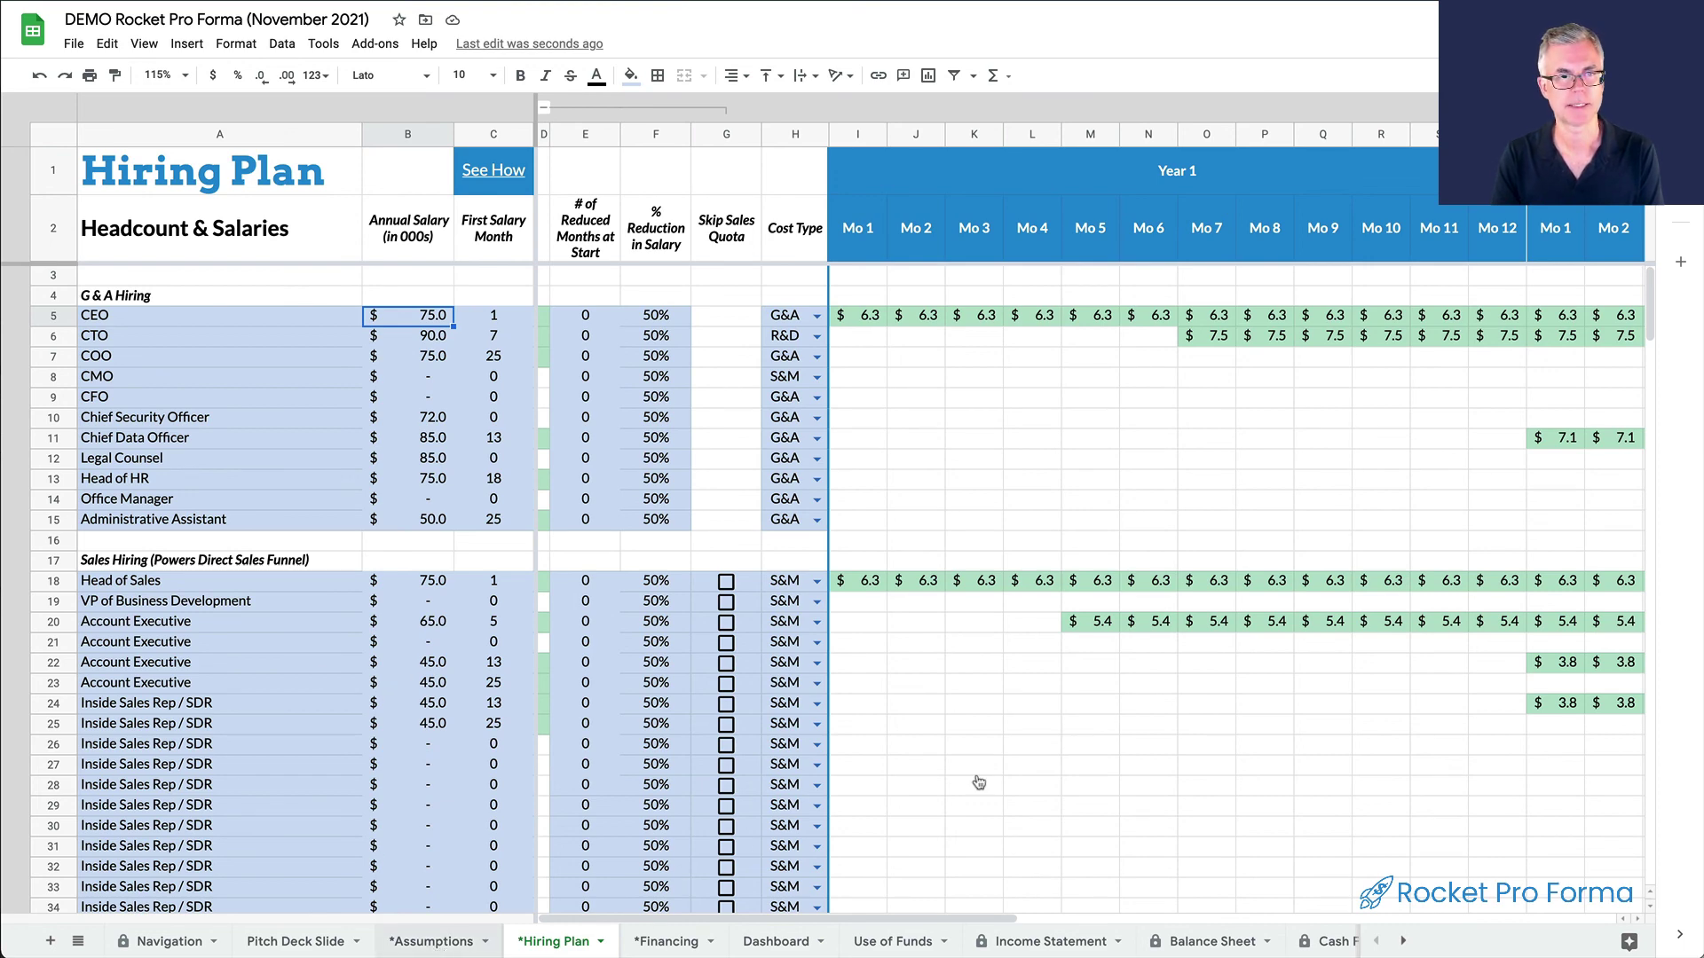
{"action": "key", "text": "ctrl+shift+Page_Up"}
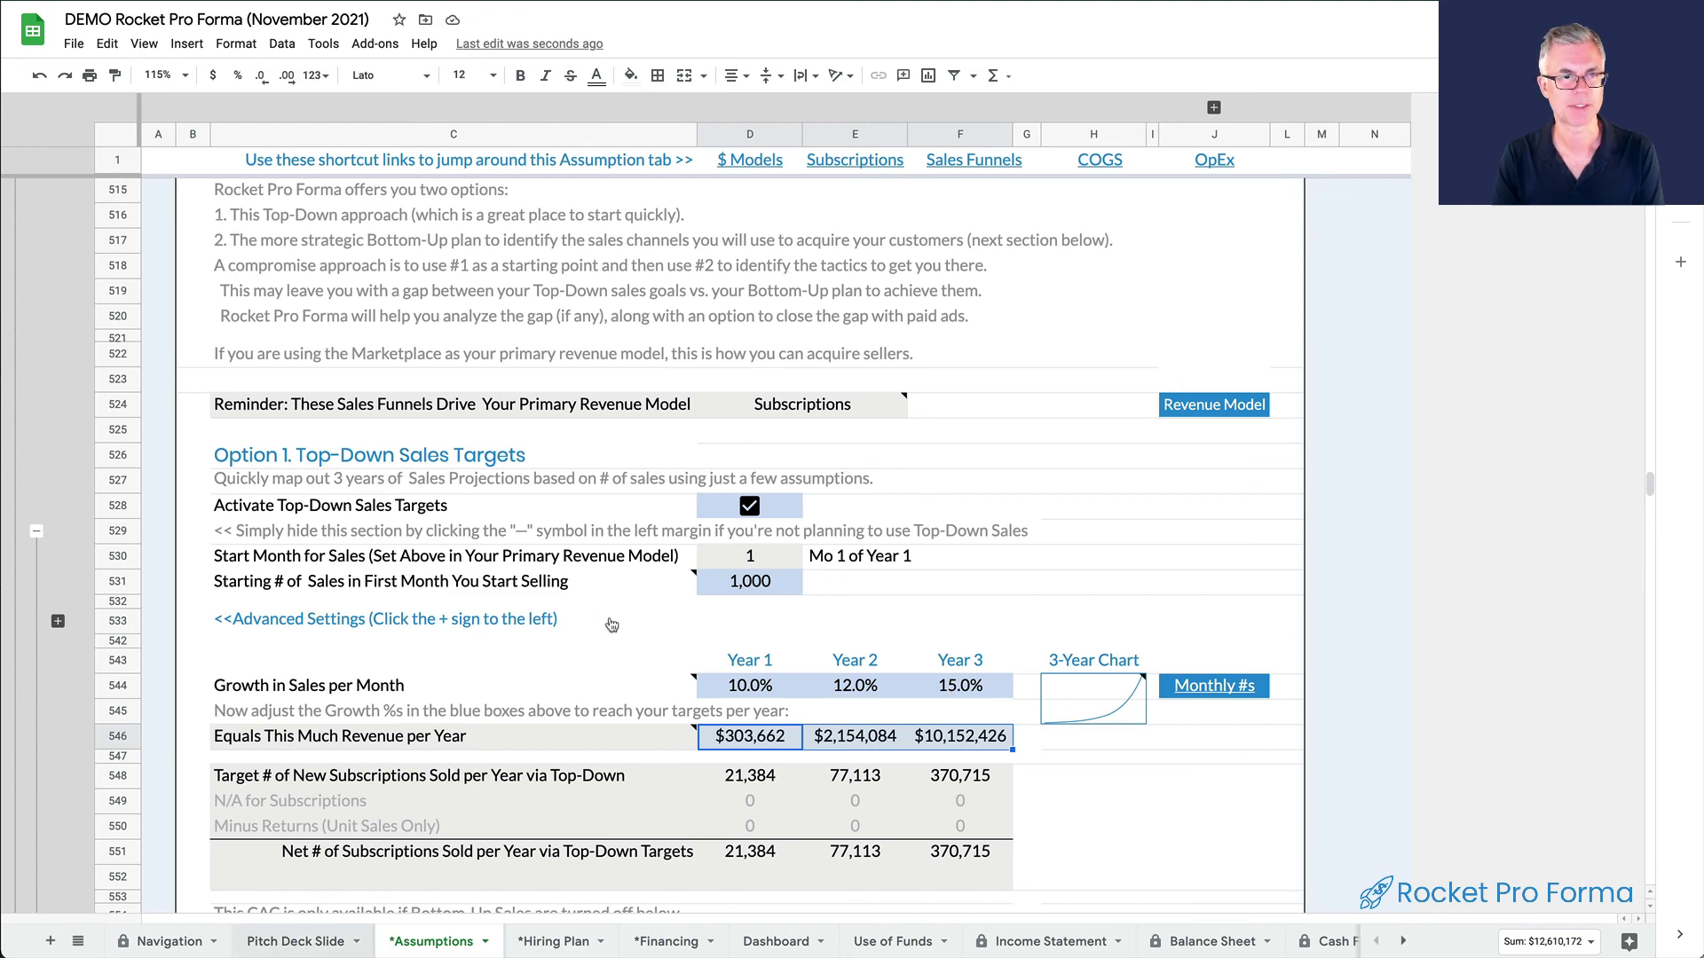
Move from Assumptions back to the Pitch Deck slide showing $1,457 Year 3 EBITDA and $2,098 cash
{"action": "key", "text": "ctrl+shift+Page_Up"}
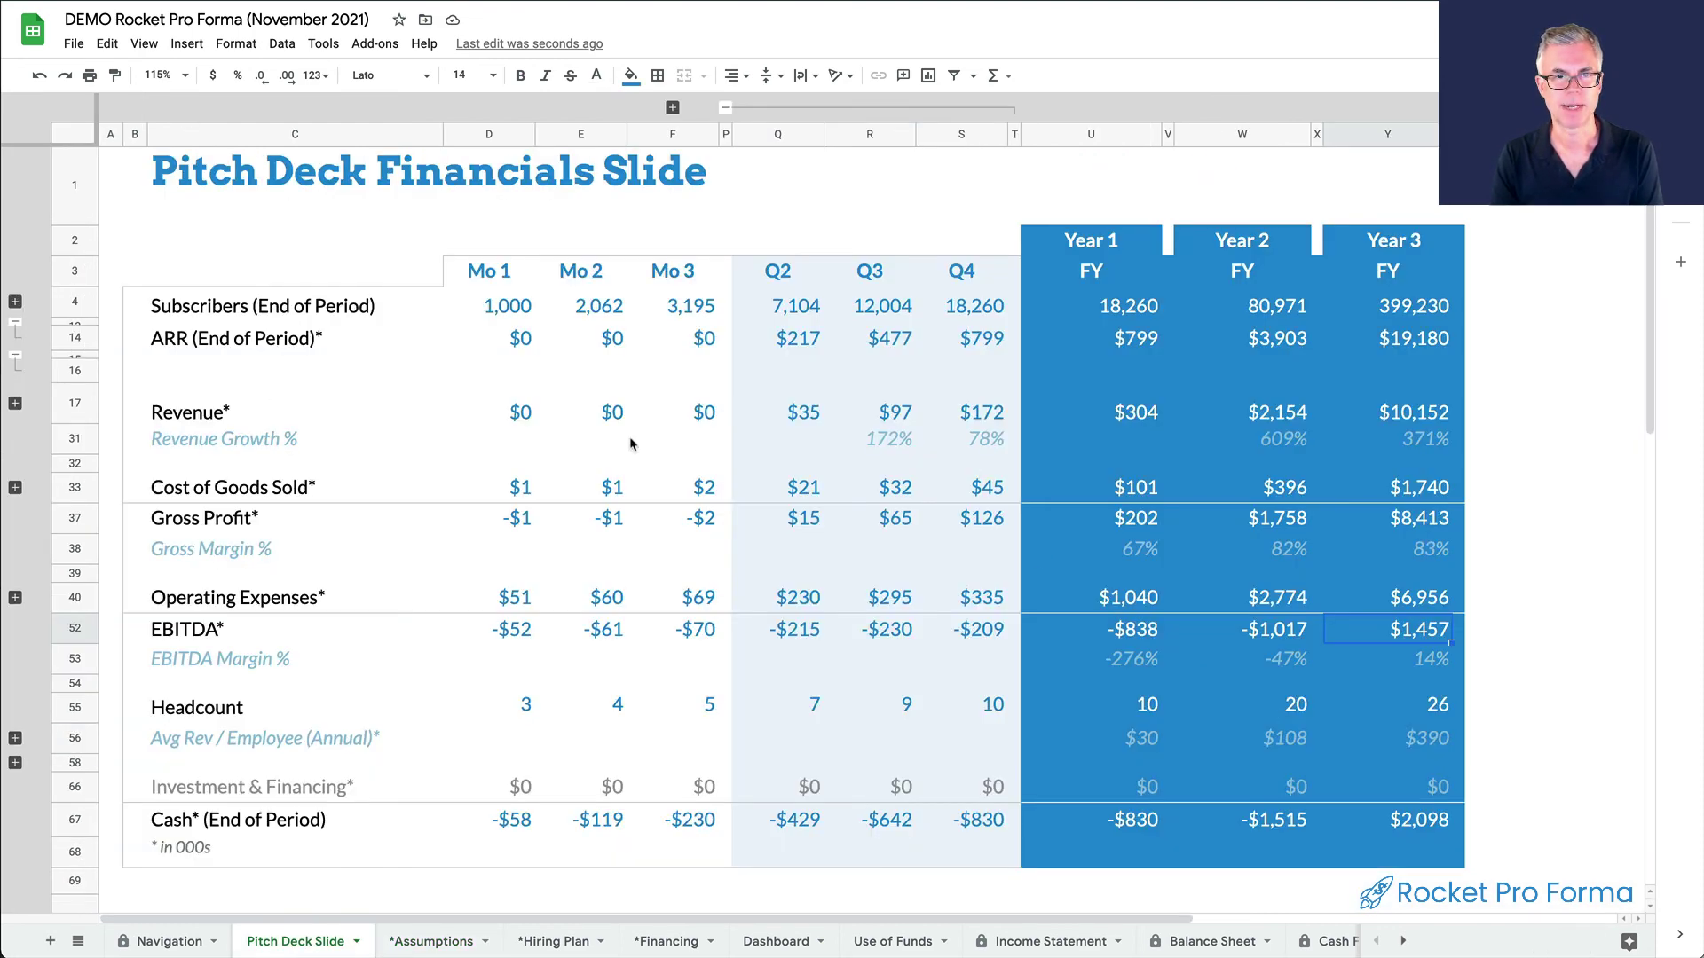